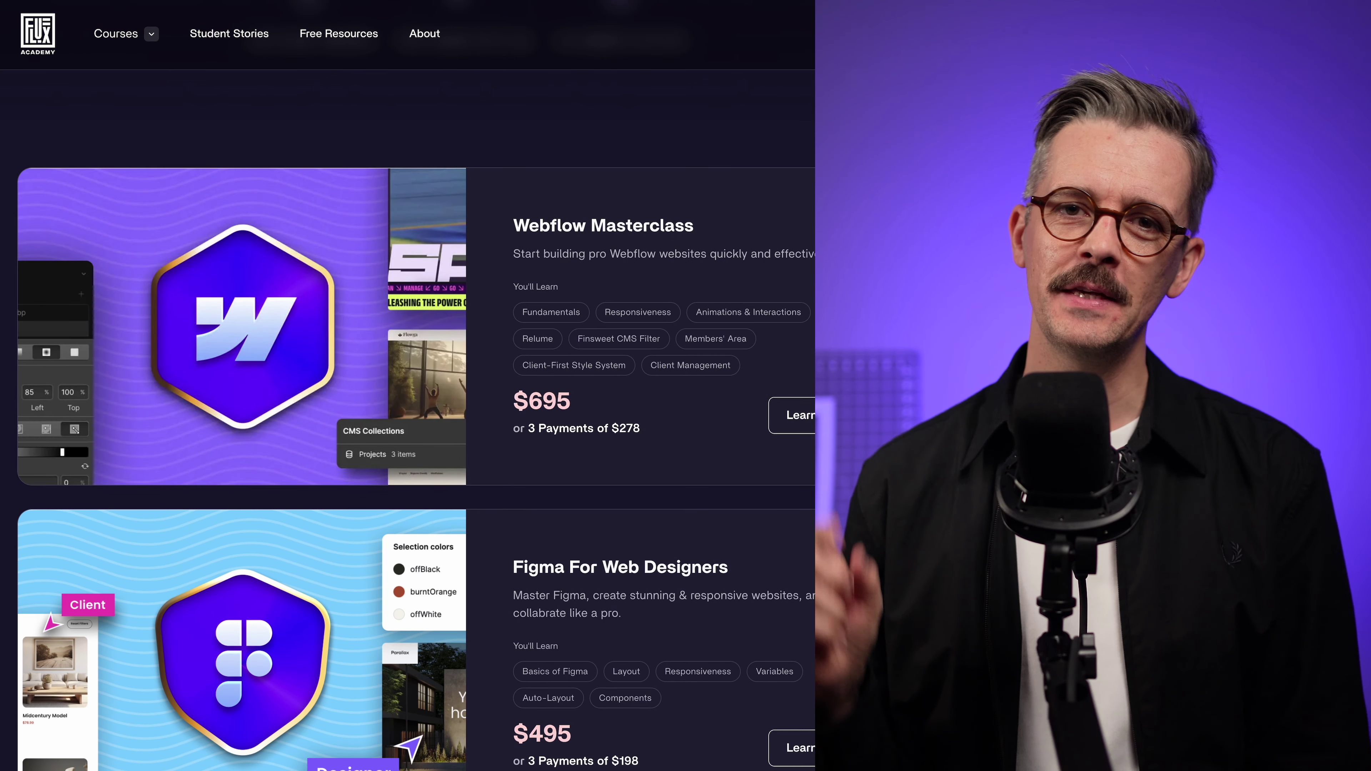
# Make the polygon a six-point hexagon 400 wide by 400 high
pyautogui.scroll(-8, 416, 386)
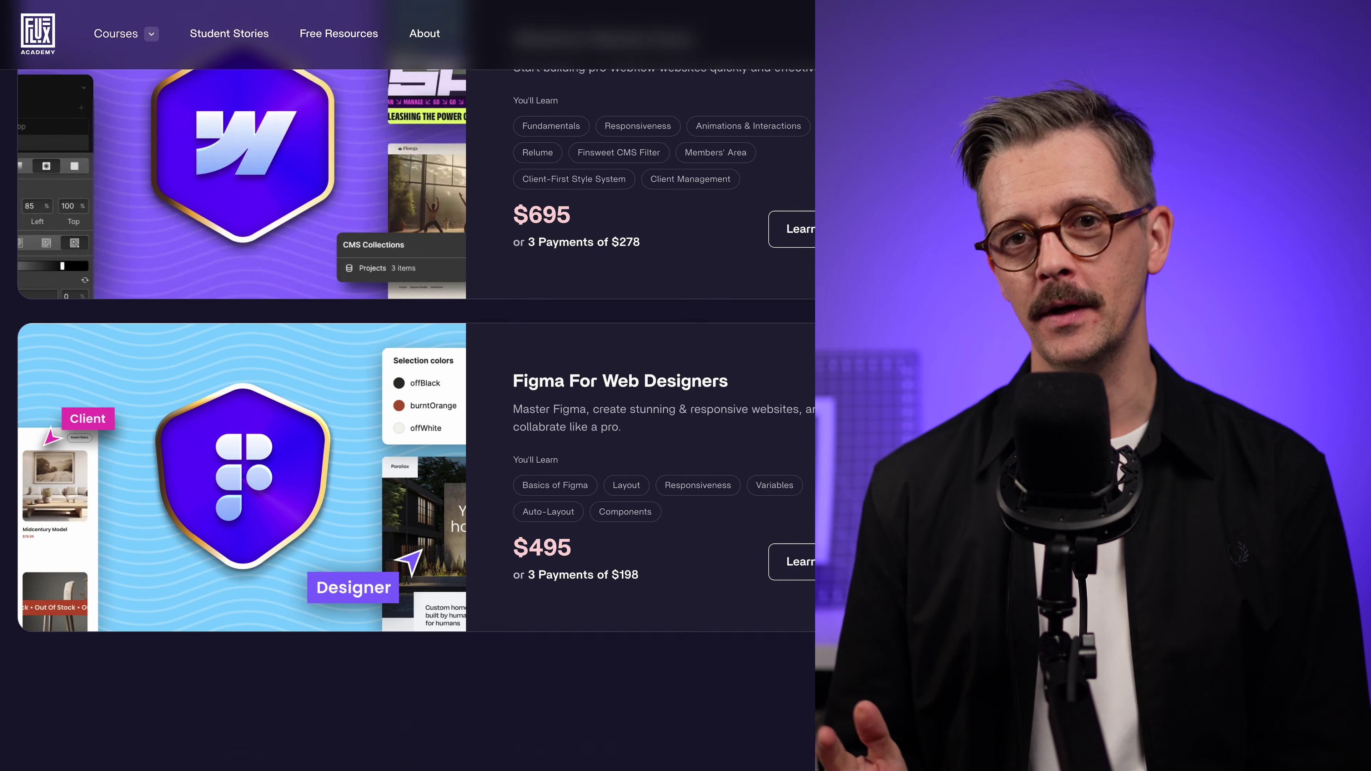
pyautogui.scroll(-6, 416, 386)
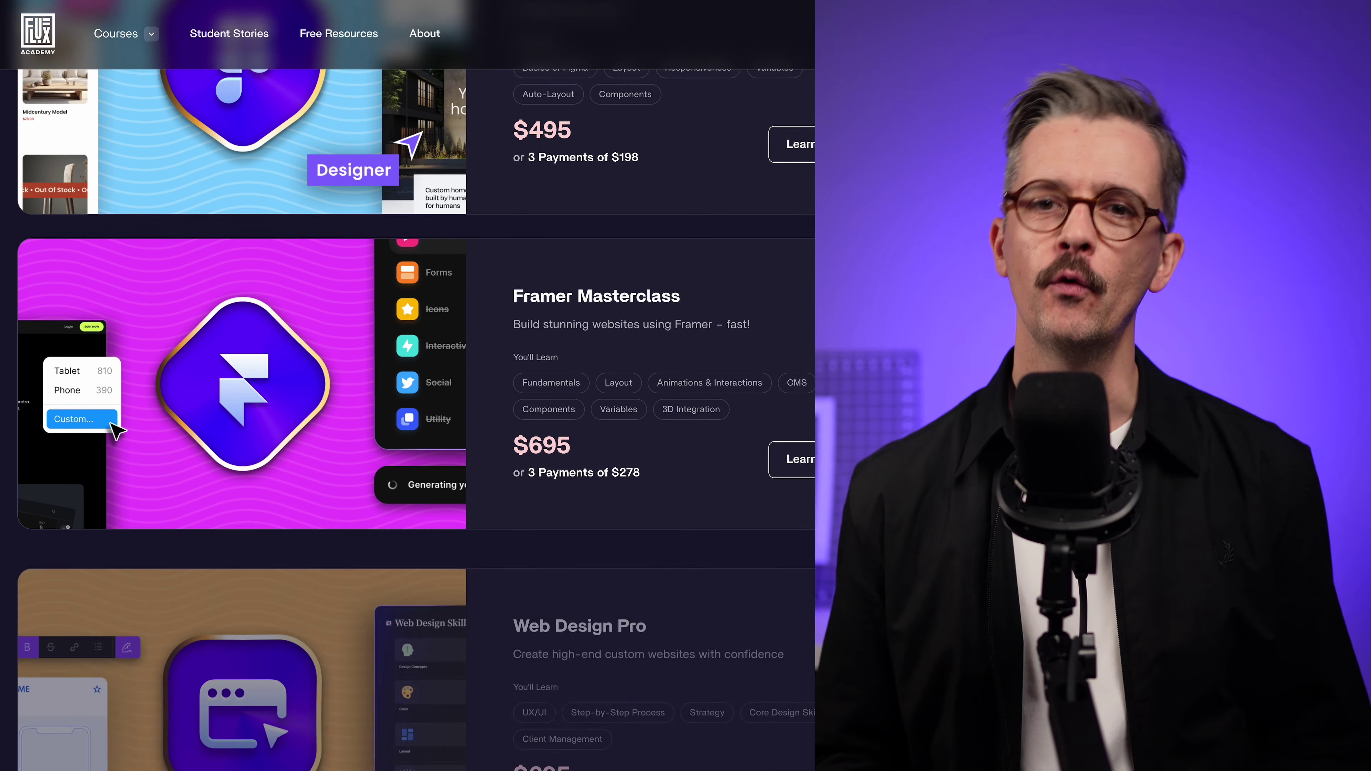
pyautogui.scroll(-9, 415, 385)
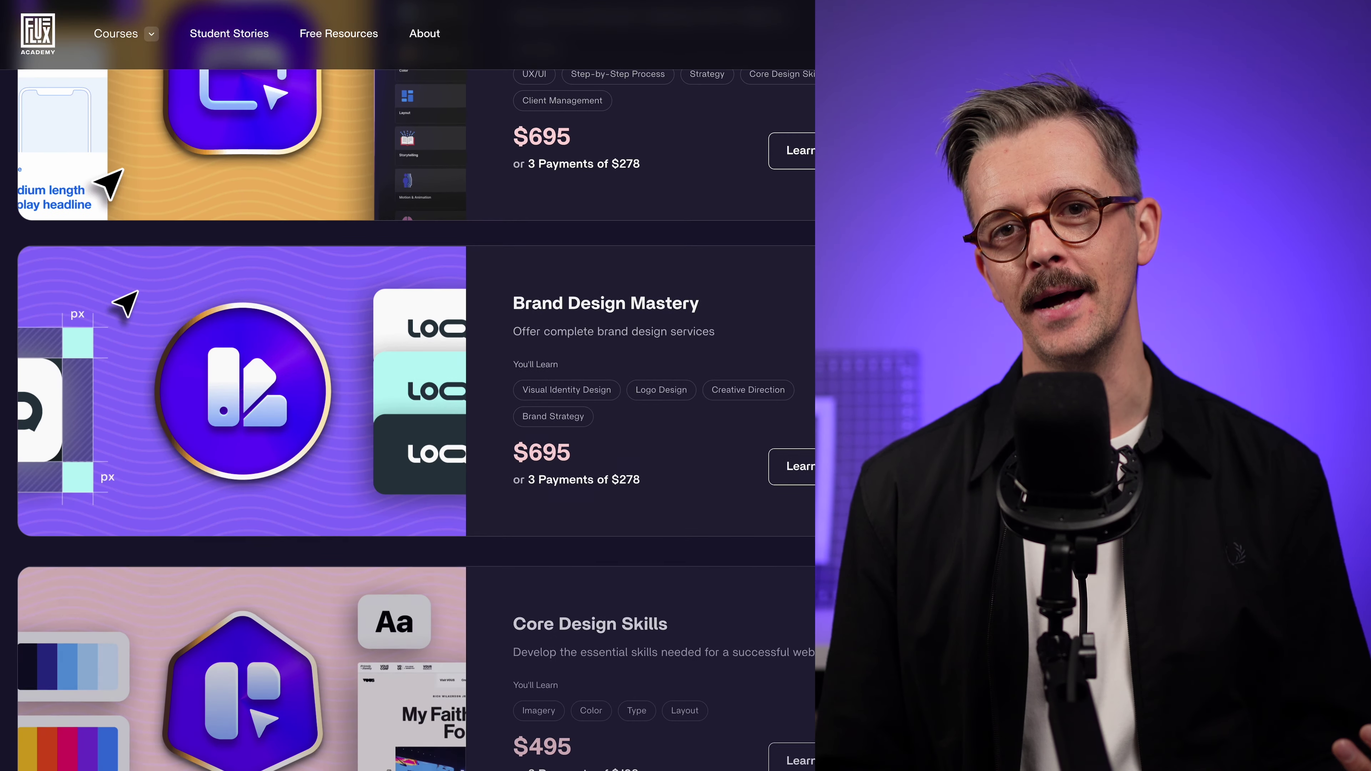
pyautogui.scroll(-6, 415, 385)
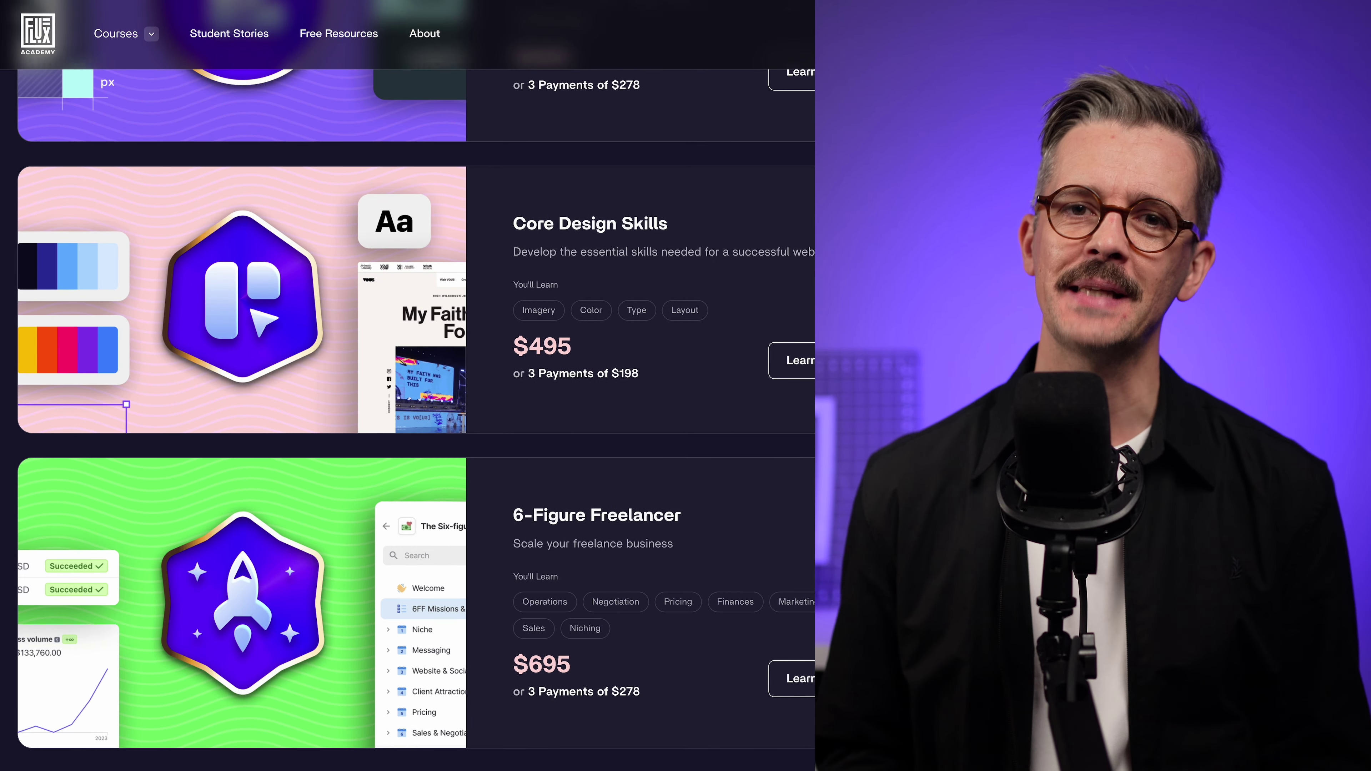
pyautogui.scroll(-9, 416, 386)
pyautogui.scroll(-10, 93, 405)
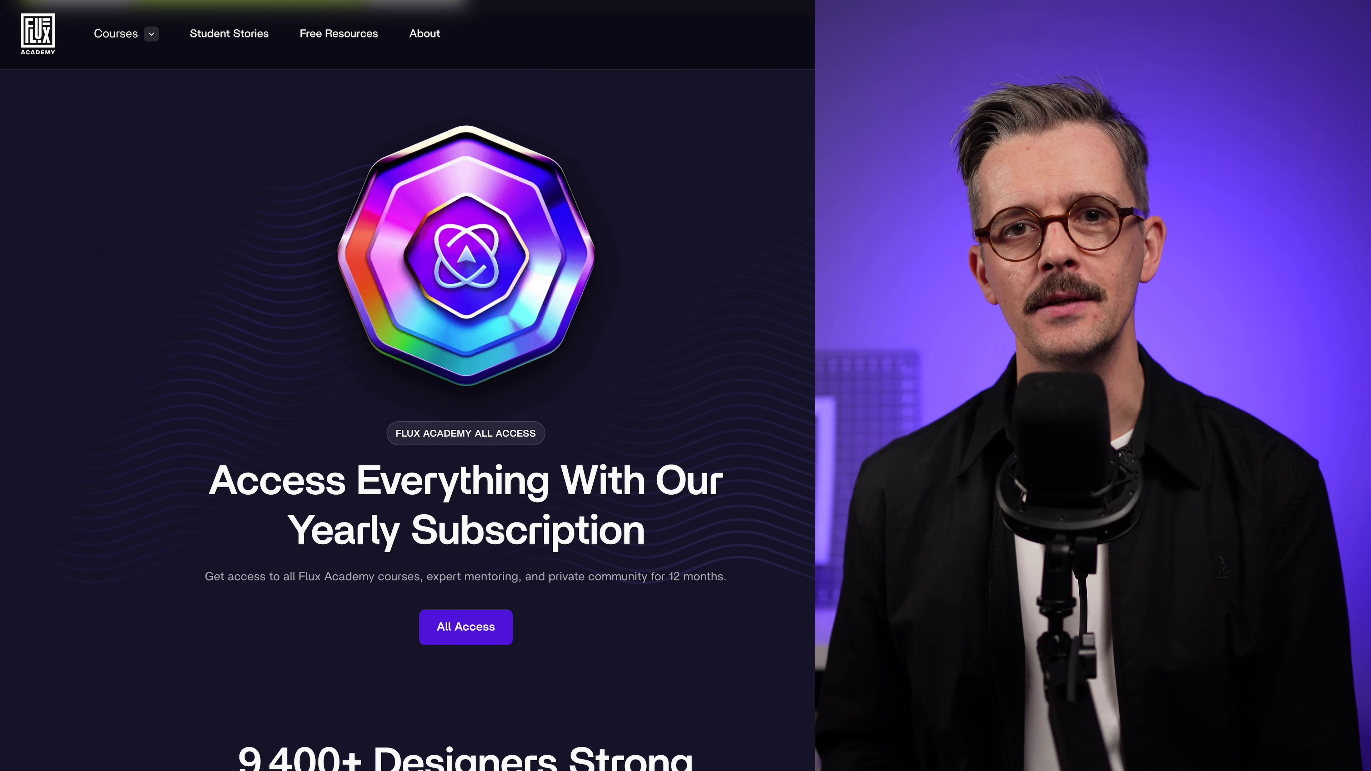
pyautogui.scroll(20, 407, 385)
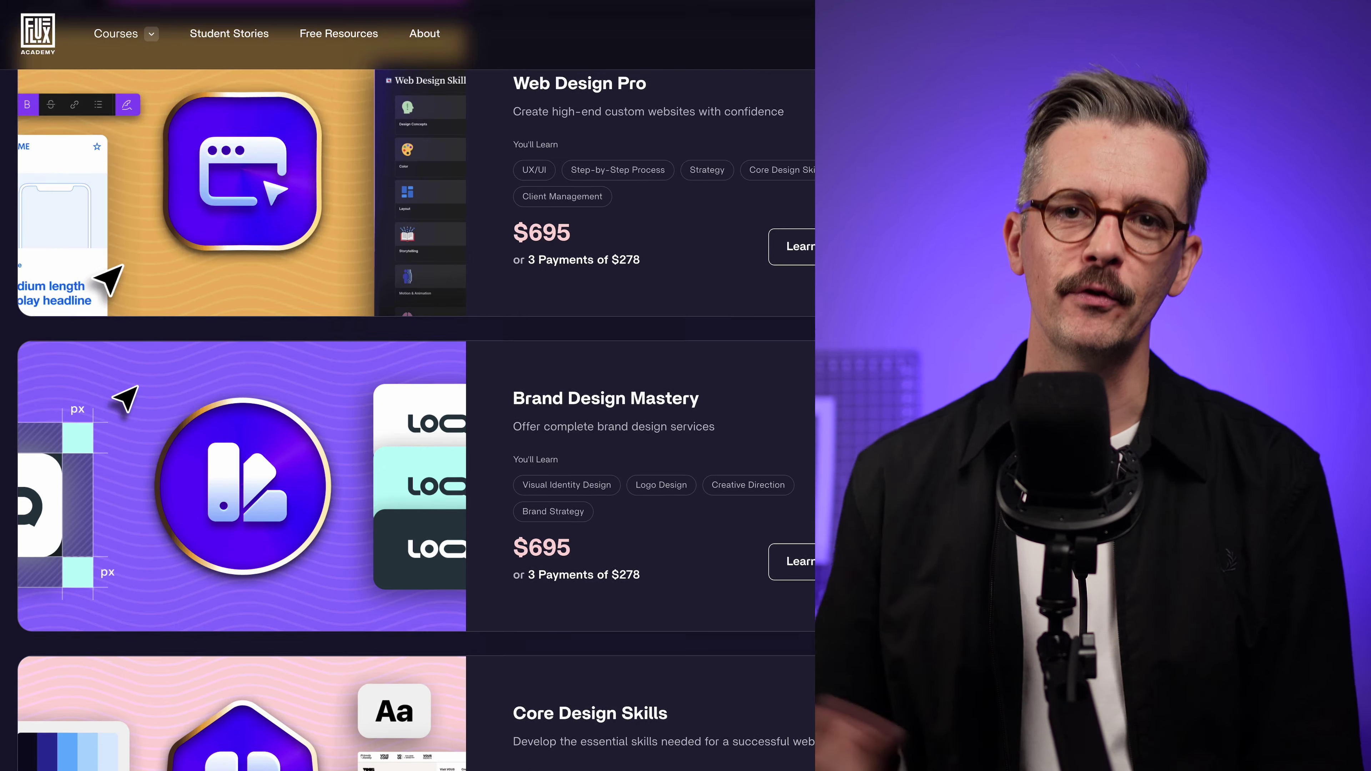
pyautogui.scroll(10, 92, 649)
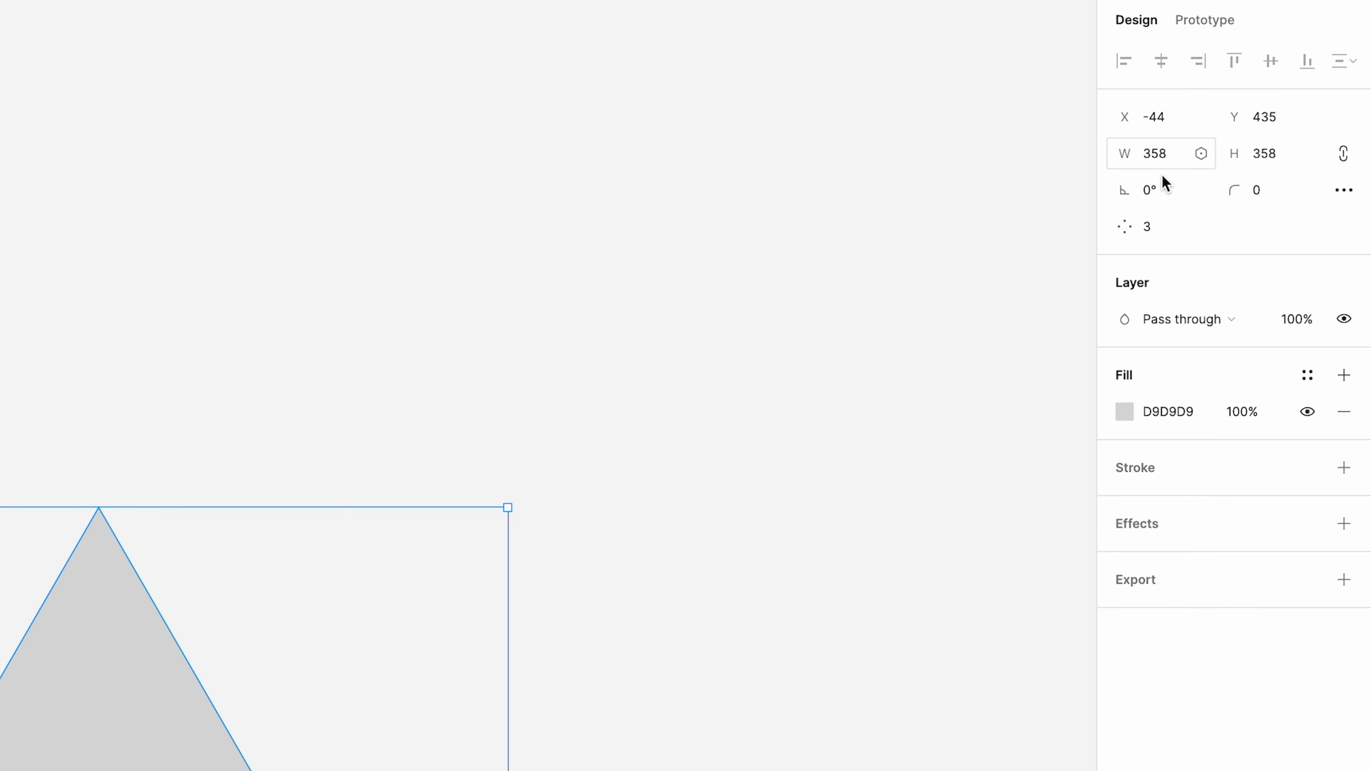
pyautogui.click(1171, 228)
pyautogui.write('6')
pyautogui.press('Return')
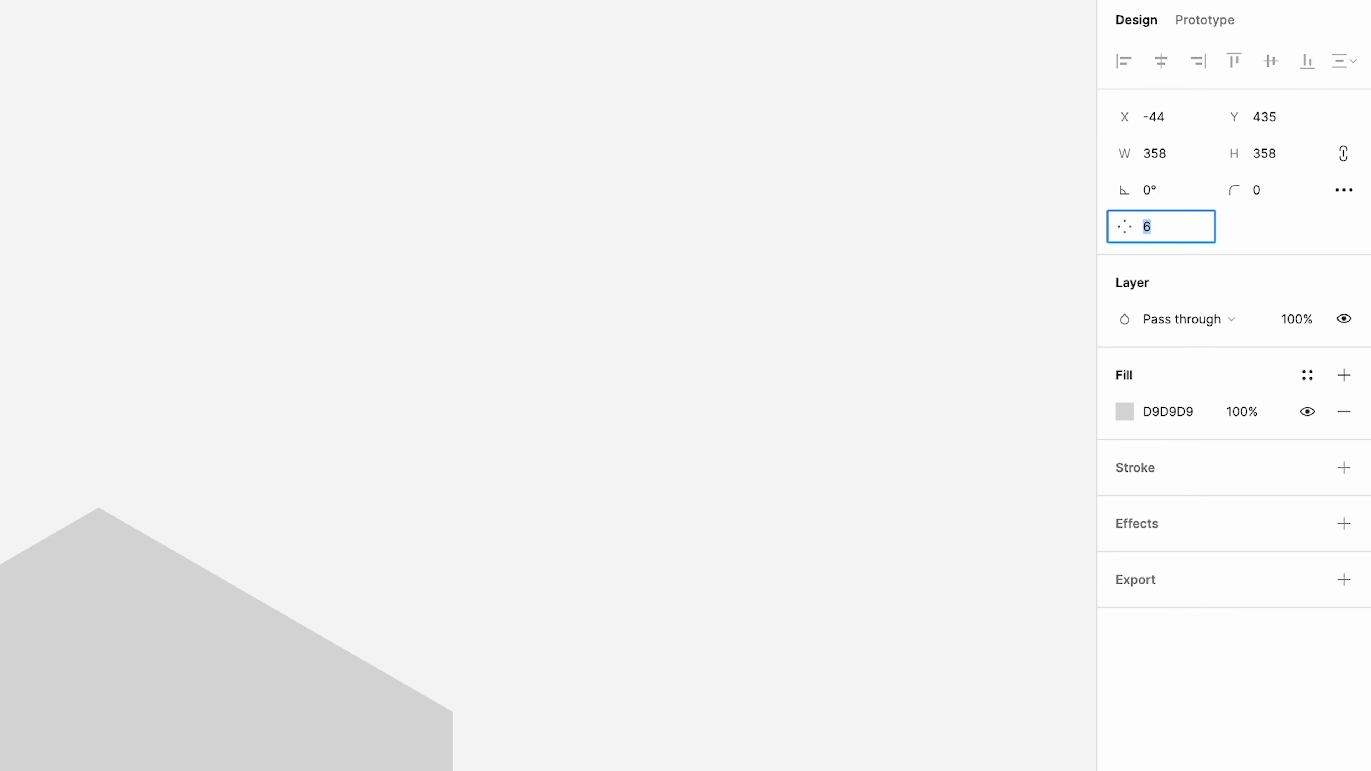
pyautogui.click(1167, 162)
pyautogui.write('400')
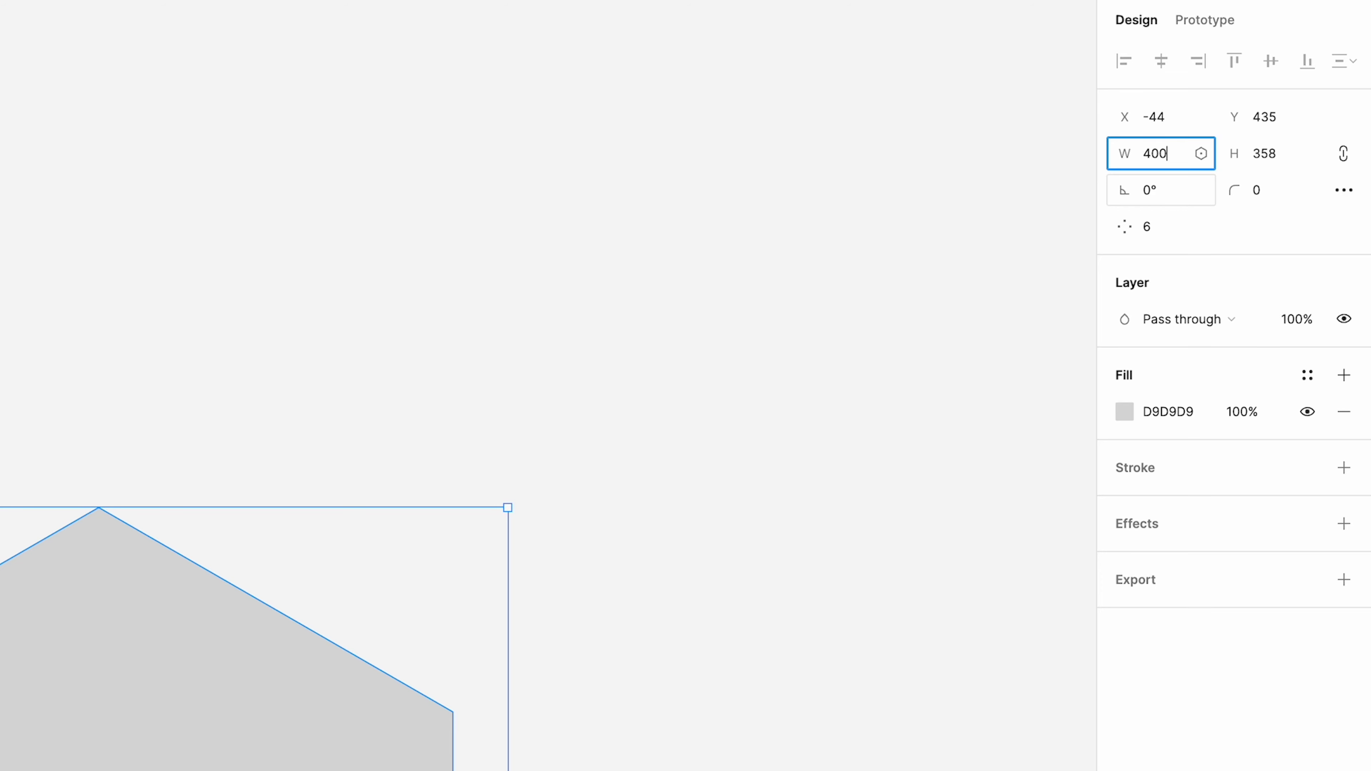
pyautogui.press('Tab')
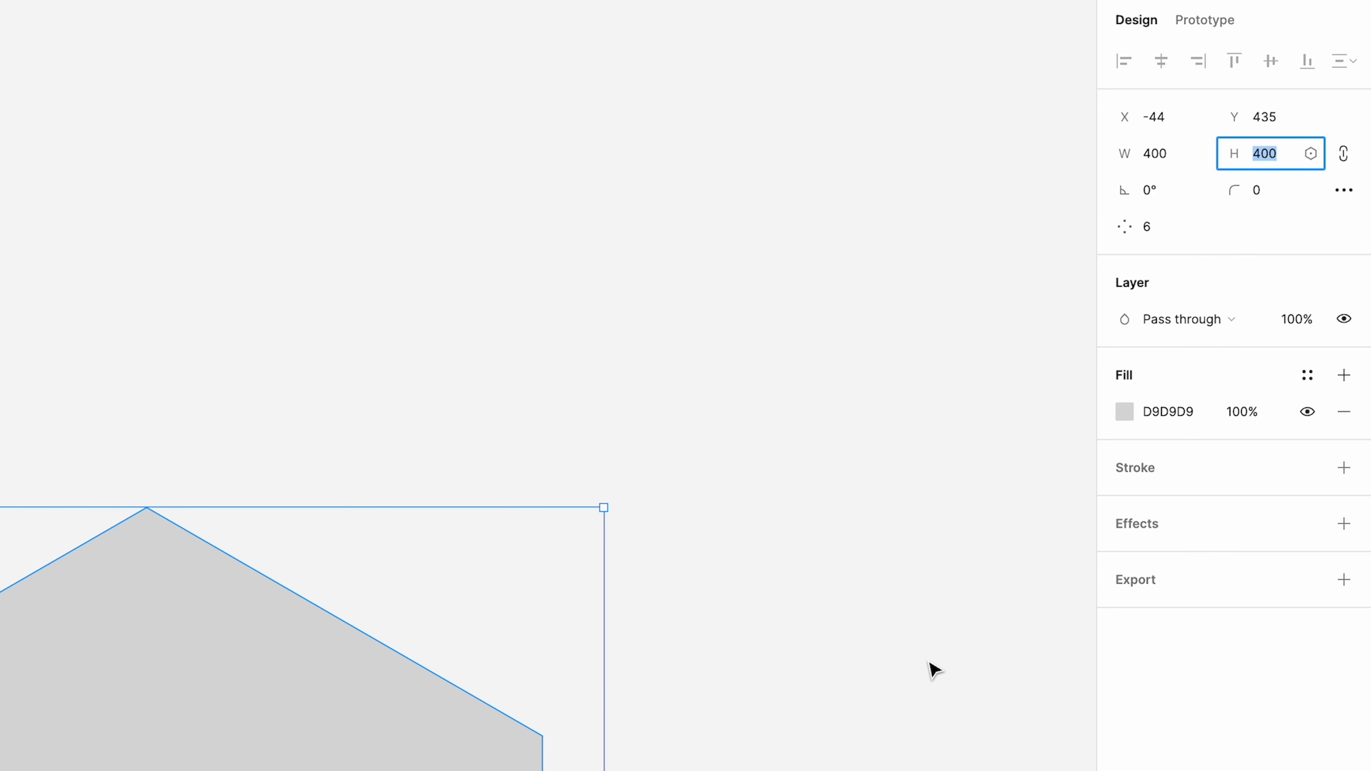
# Fill the hexagon with 5901F8 and round its corners to 48
pyautogui.moveTo(1176, 426)
pyautogui.mouseDown()
pyautogui.moveTo(1188, 436)
pyautogui.moveTo(1183, 411)
pyautogui.mouseUp()
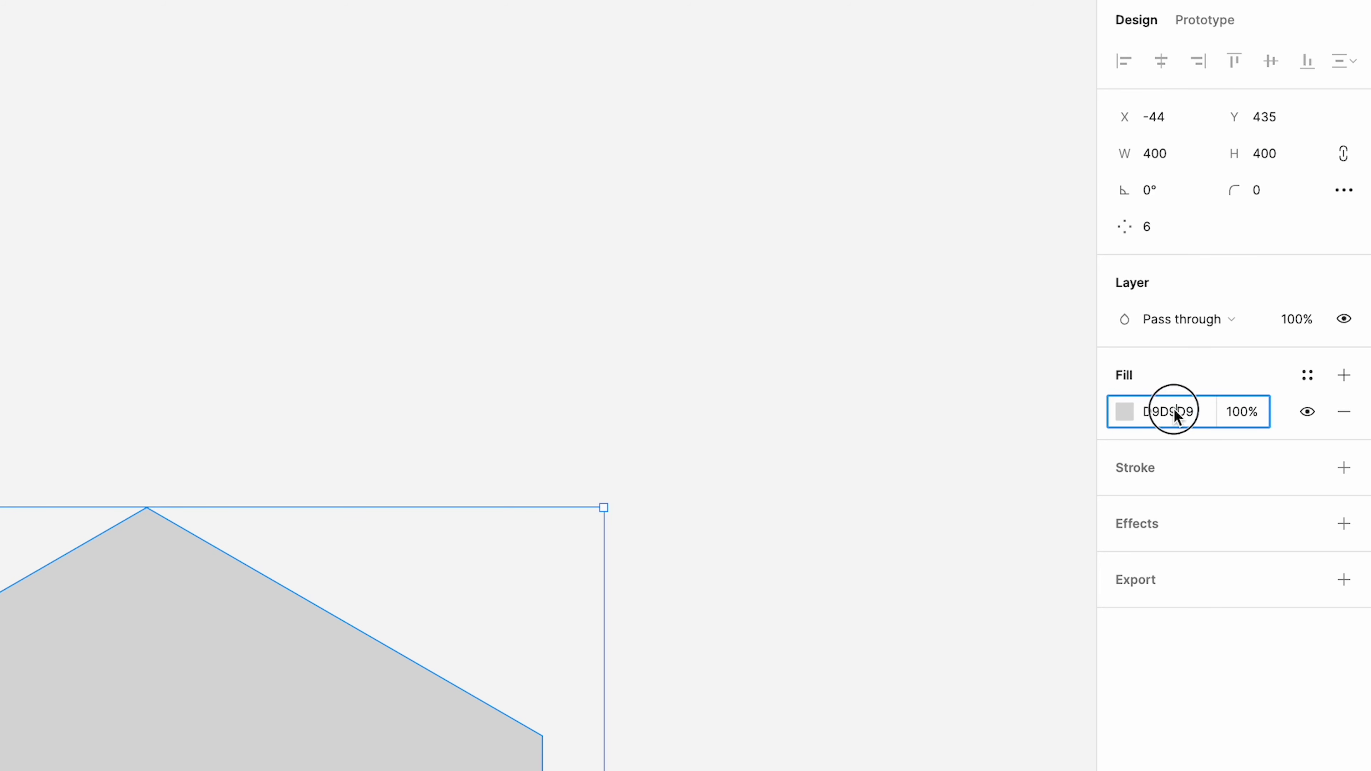
pyautogui.doubleClick(1174, 412)
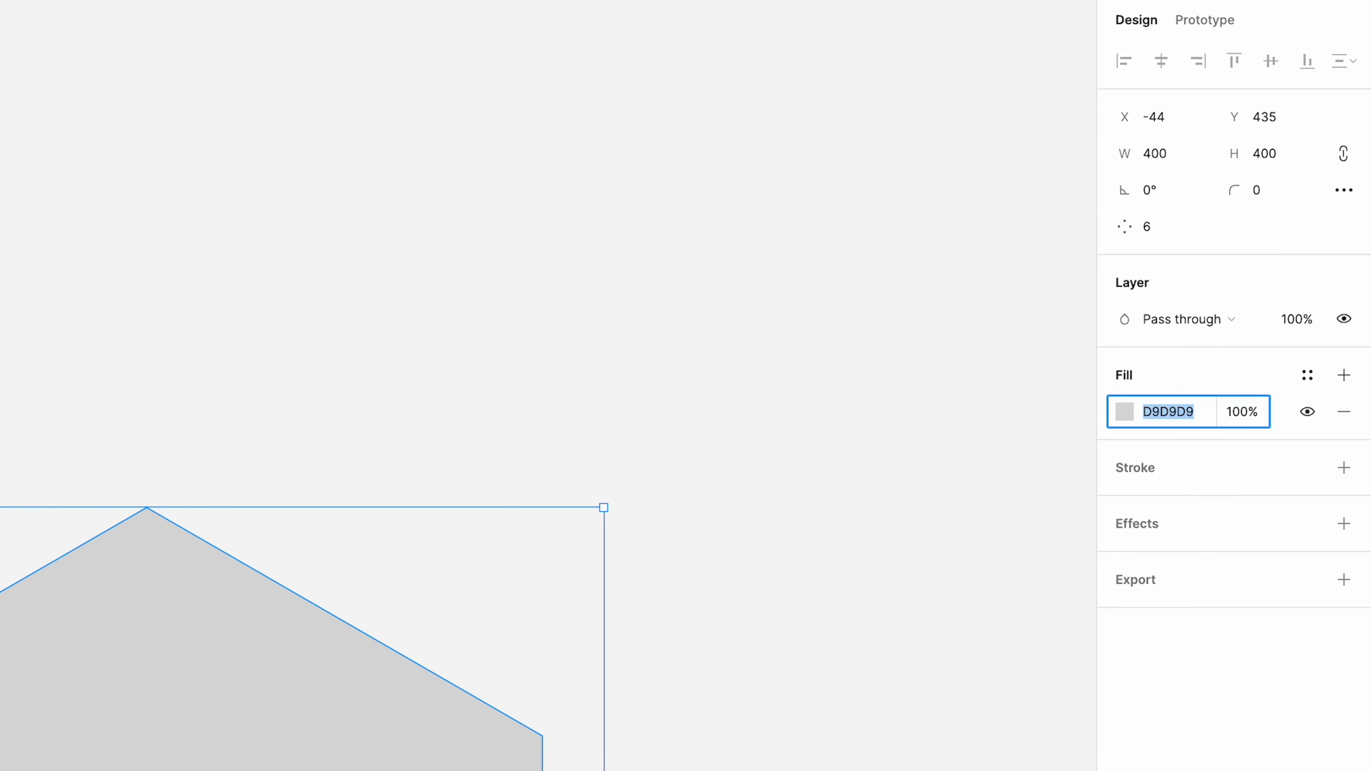
pyautogui.write('5901F8')
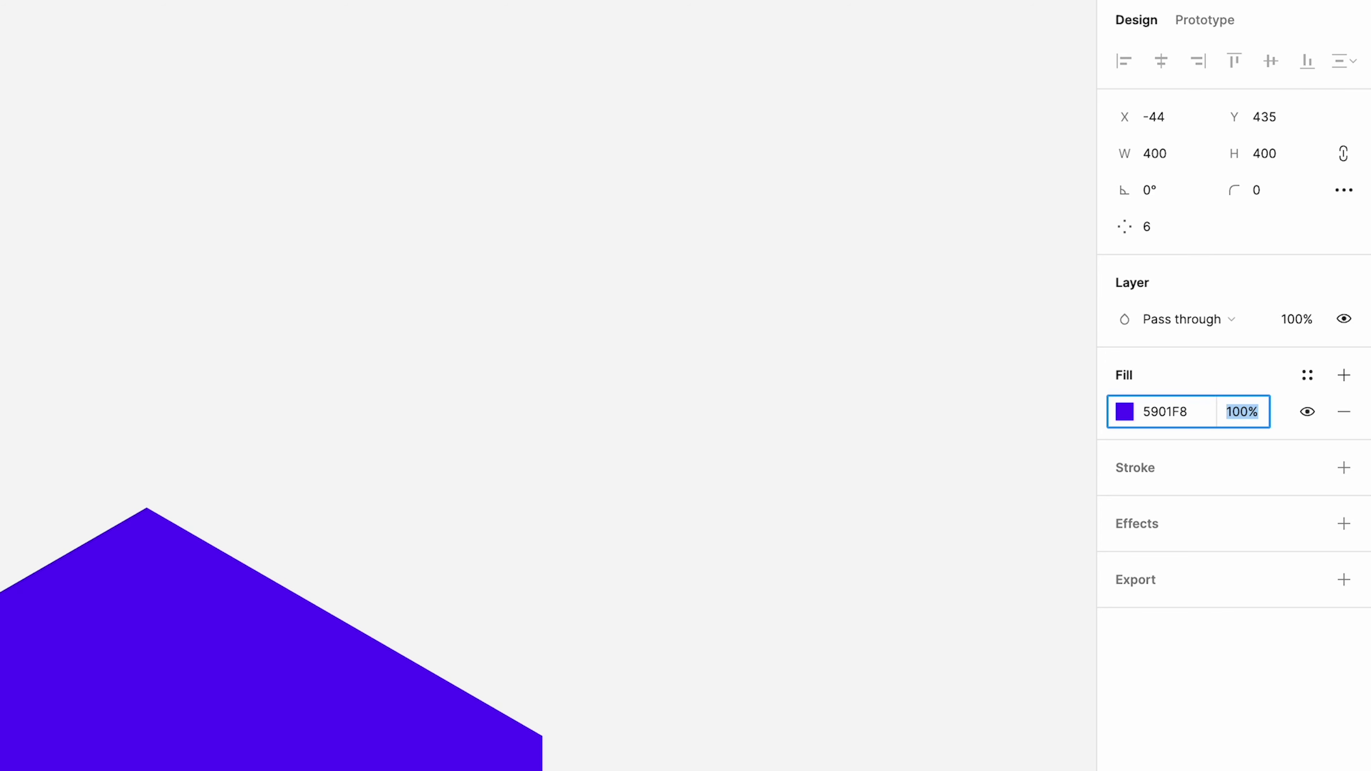
pyautogui.click(1273, 195)
pyautogui.write('48')
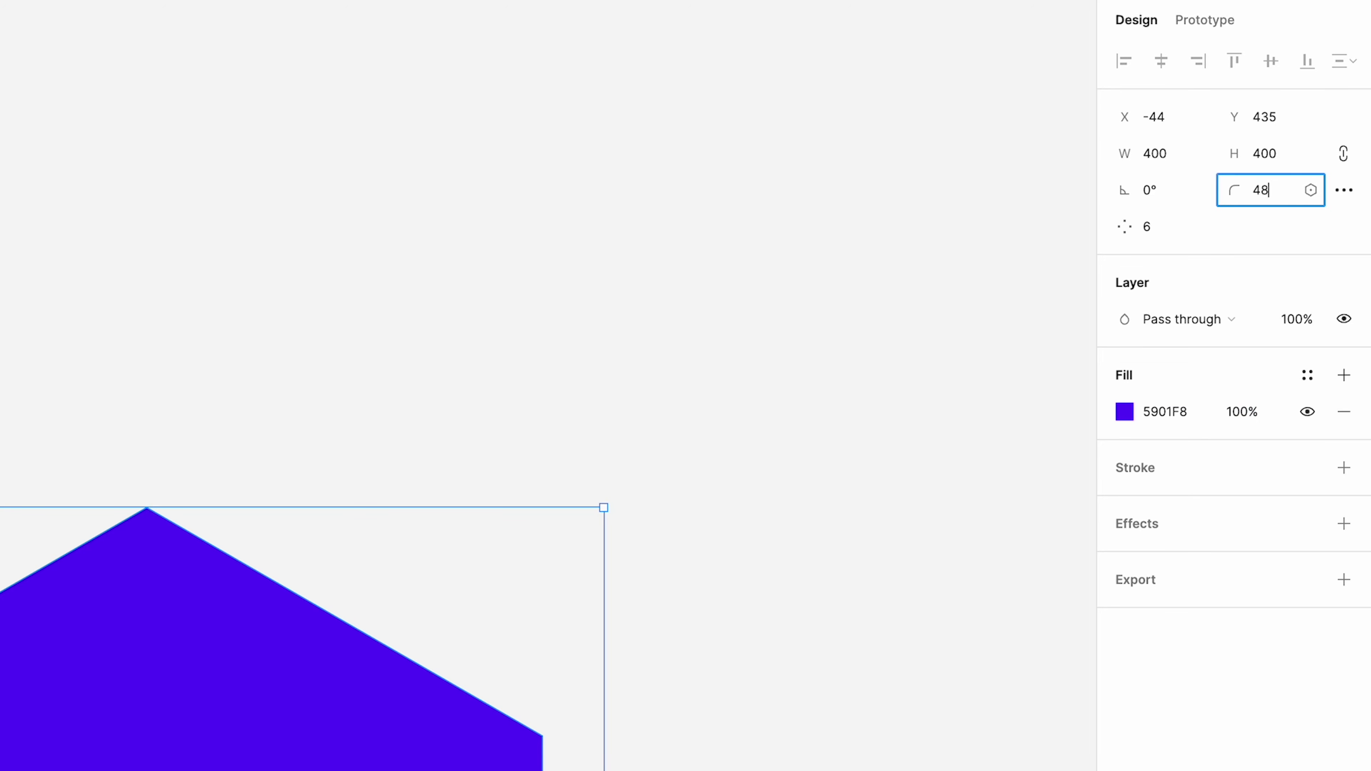
pyautogui.press('Tab')
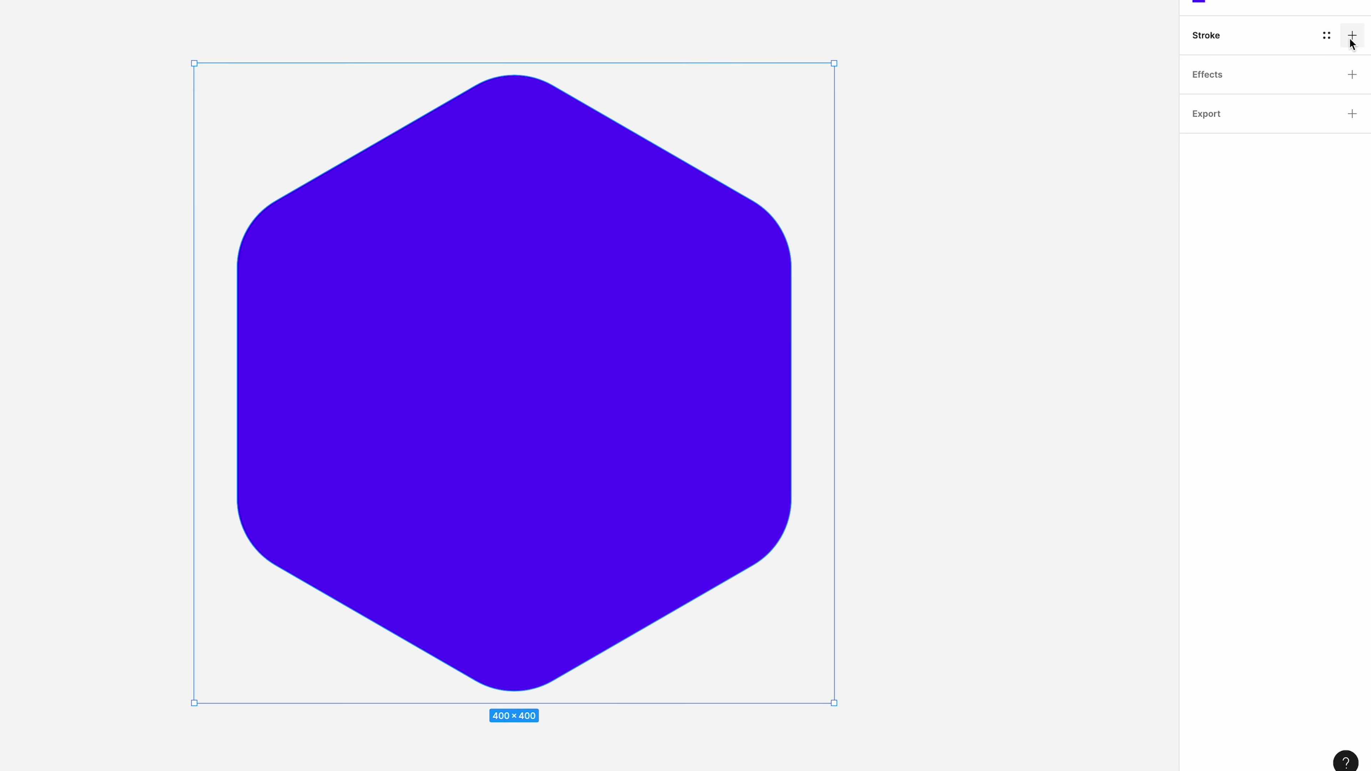
# Add a stroke to the hexagon with a linear gradient and three extra stops
pyautogui.click(1352, 37)
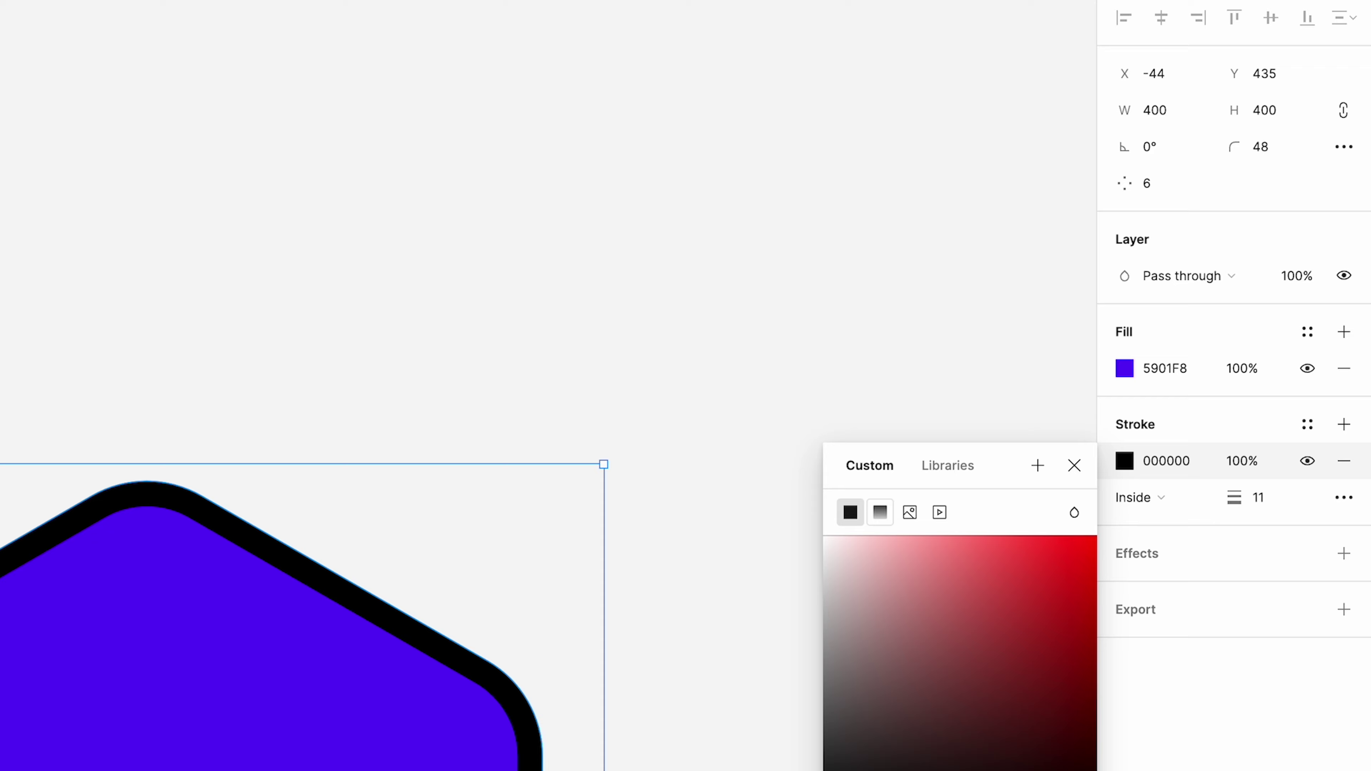
pyautogui.click(879, 555)
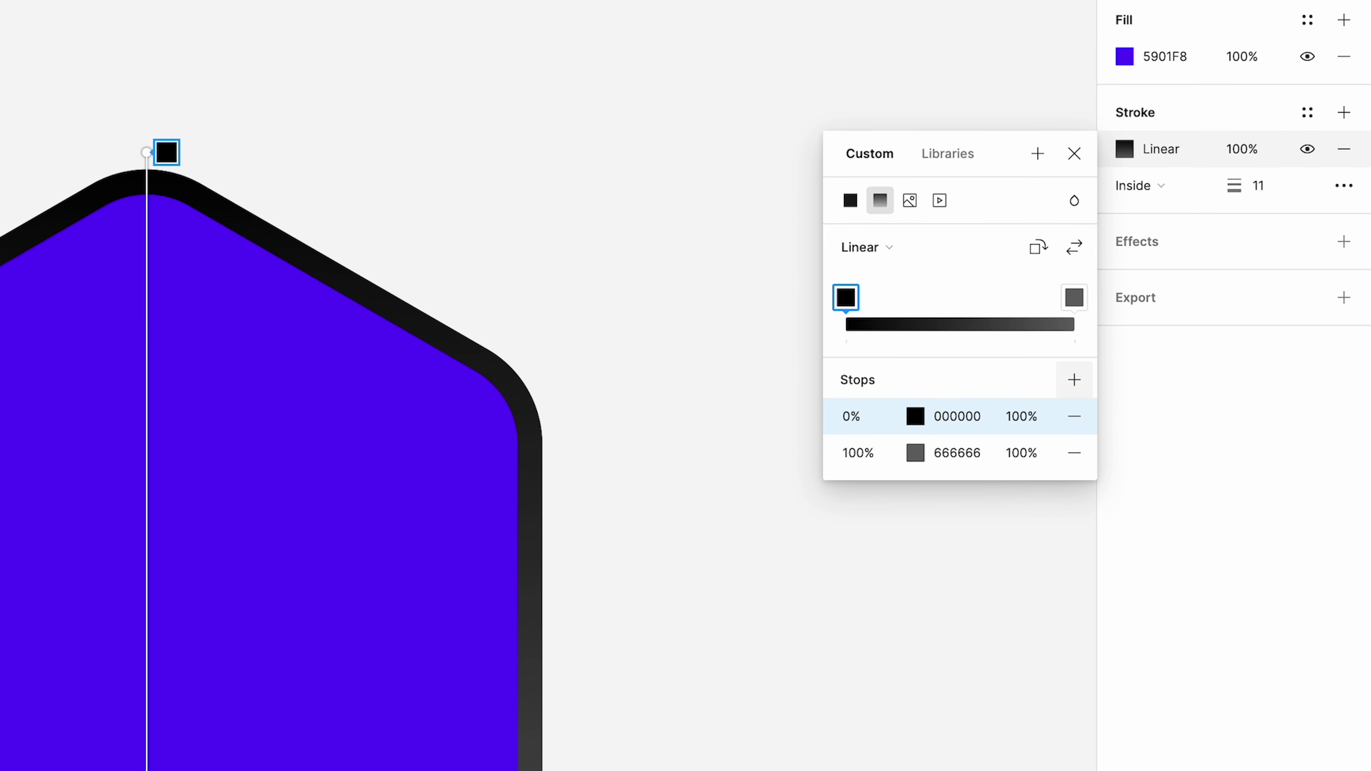
pyautogui.click(1074, 379)
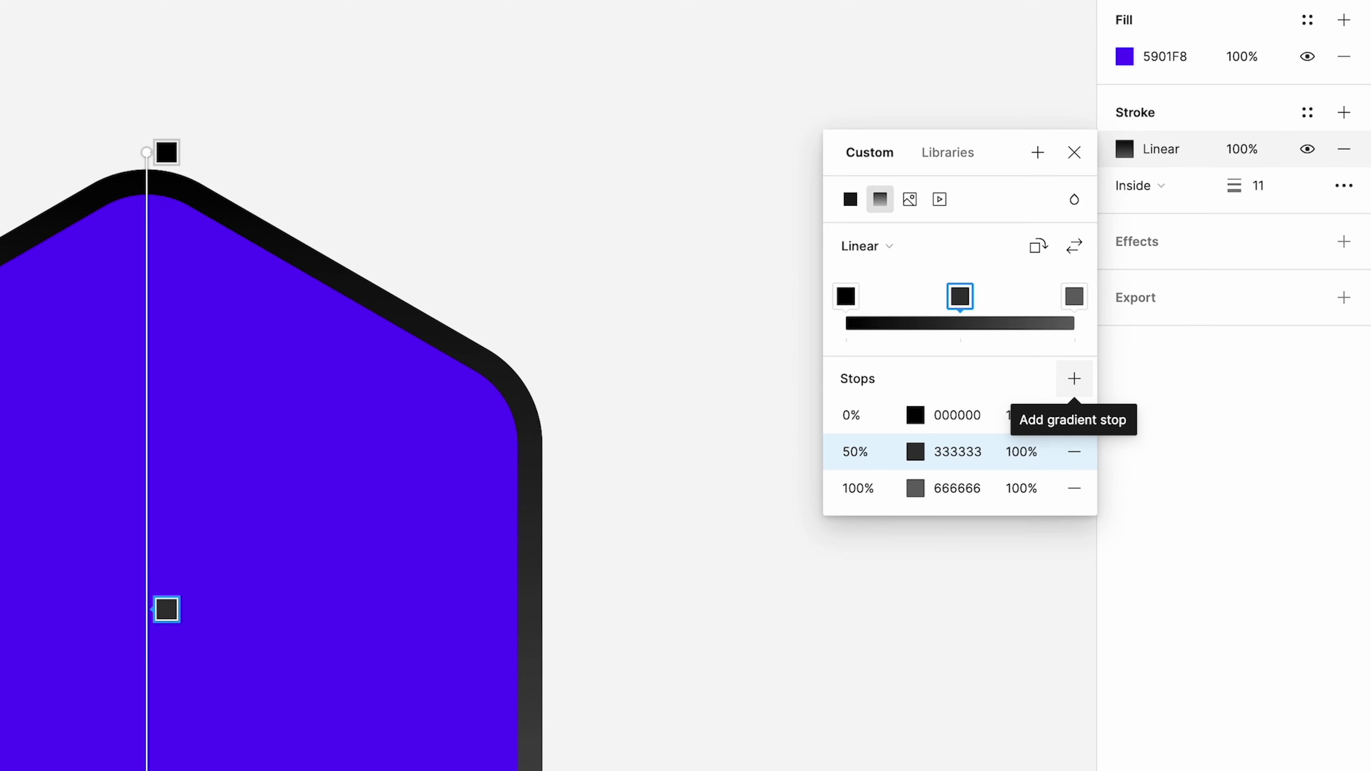
pyautogui.click(1074, 379)
pyautogui.click(1074, 379)
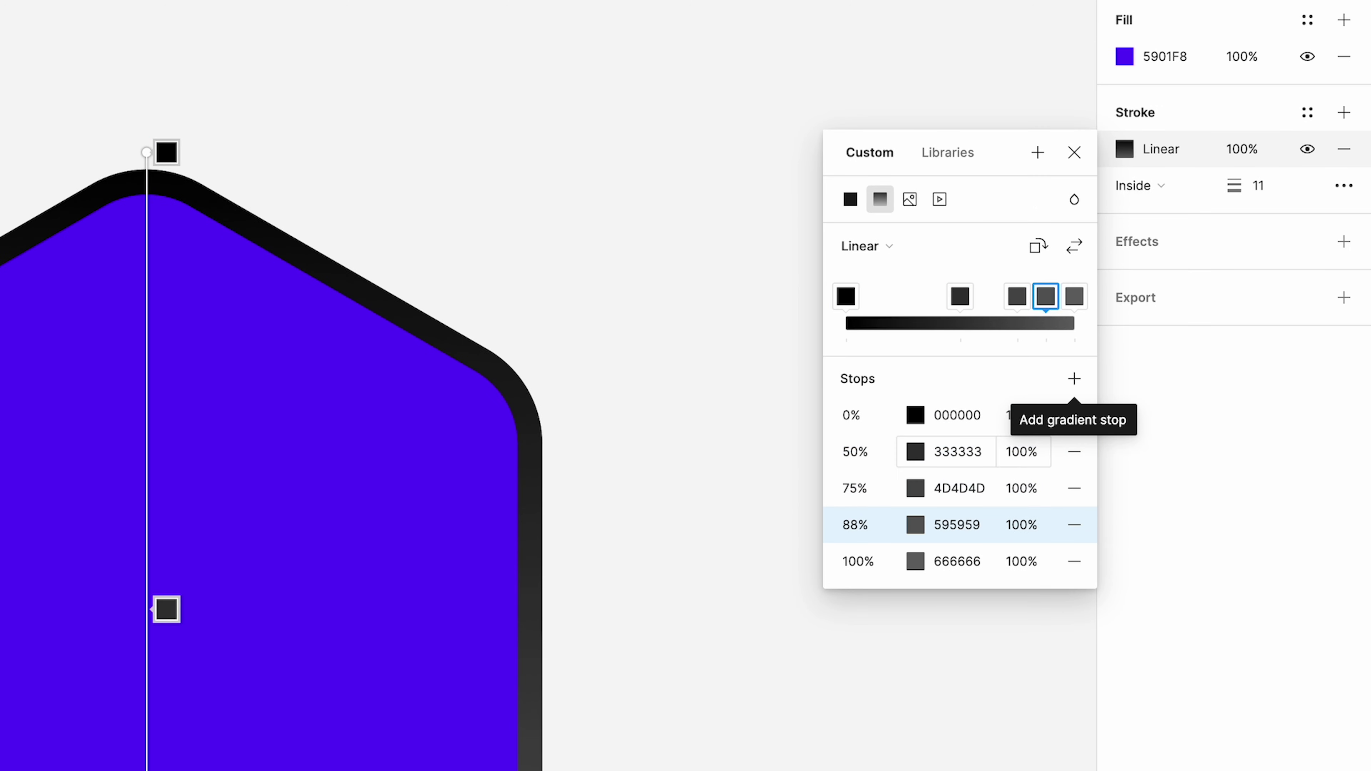
# Position the middle stroke gradient stops at 12%, 29% and 64%
pyautogui.click(857, 451)
pyautogui.hotkey('ctrl', 'a')
pyautogui.write('12')
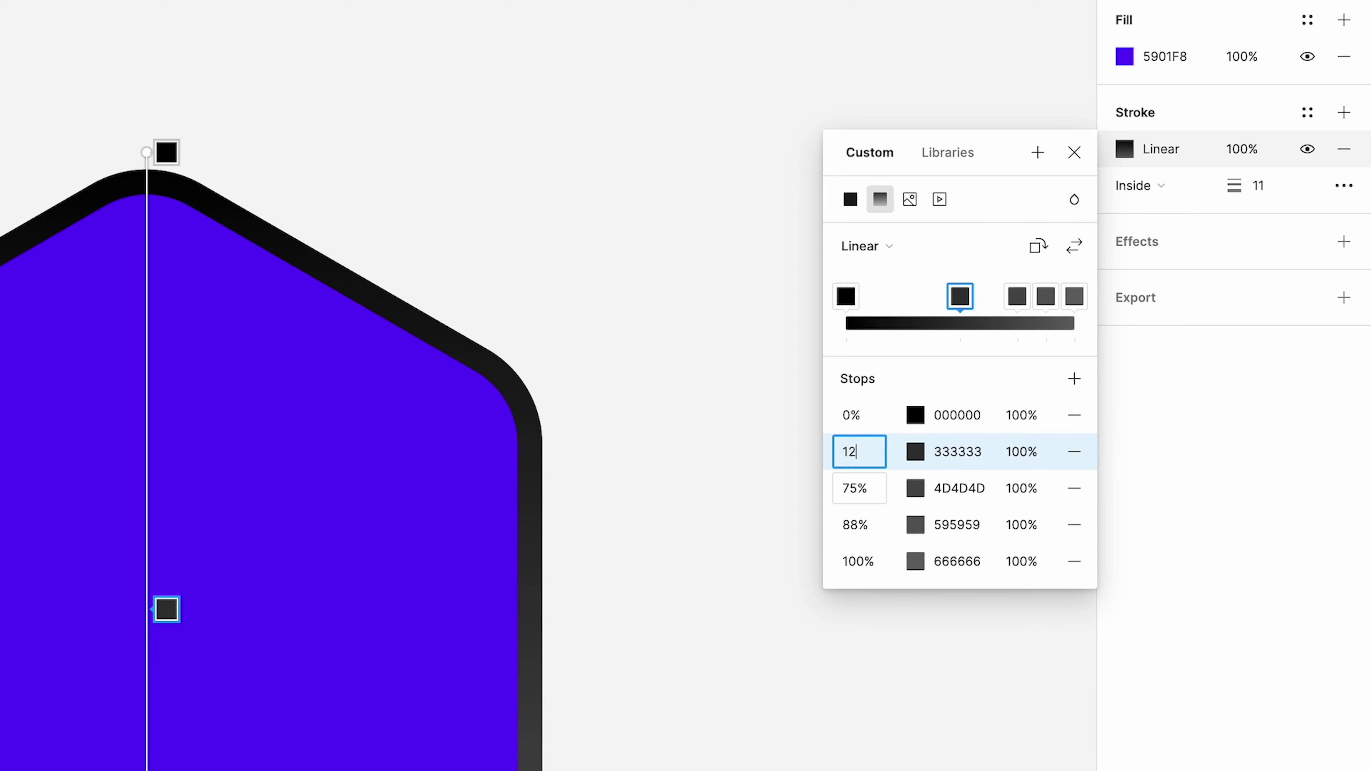
pyautogui.press('Tab')
pyautogui.press('Tab')
pyautogui.press('Tab')
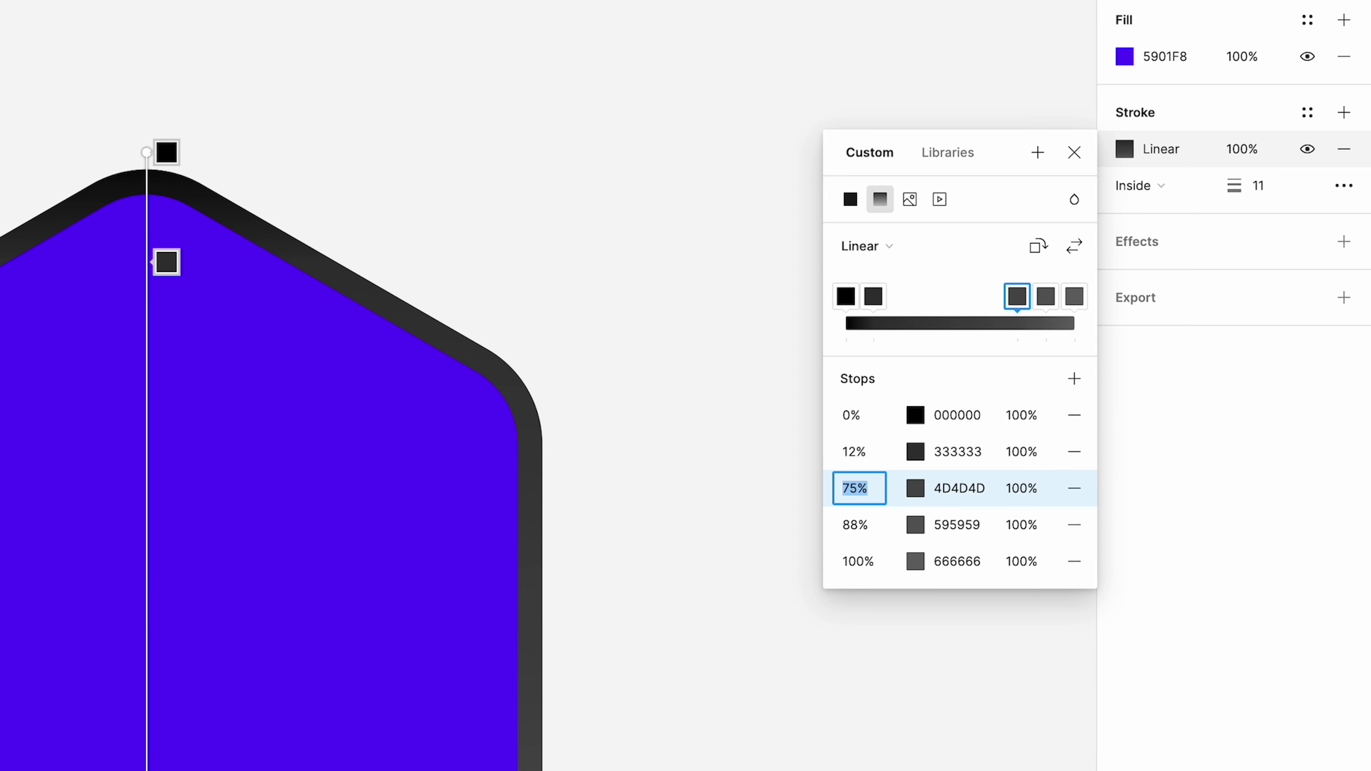
pyautogui.write('29')
pyautogui.press('Return')
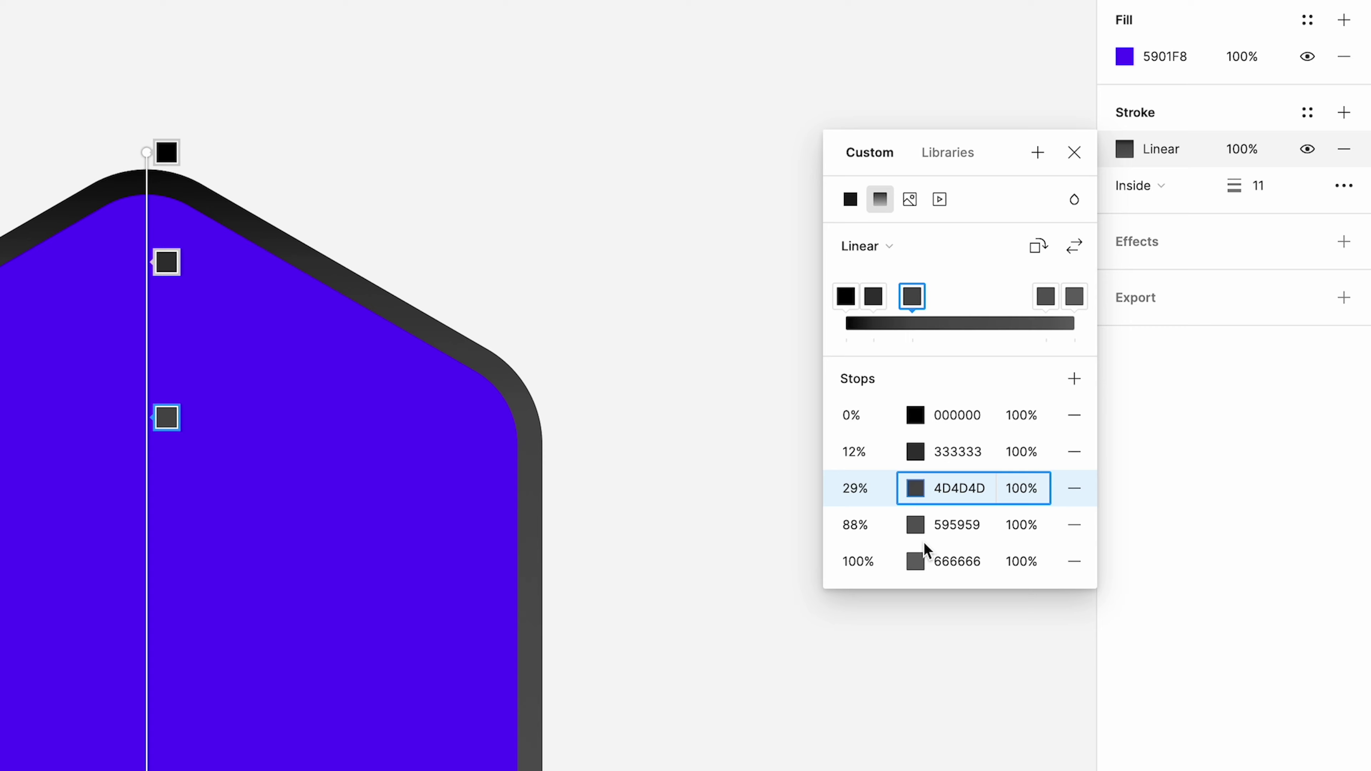
pyautogui.click(856, 529)
pyautogui.write('64')
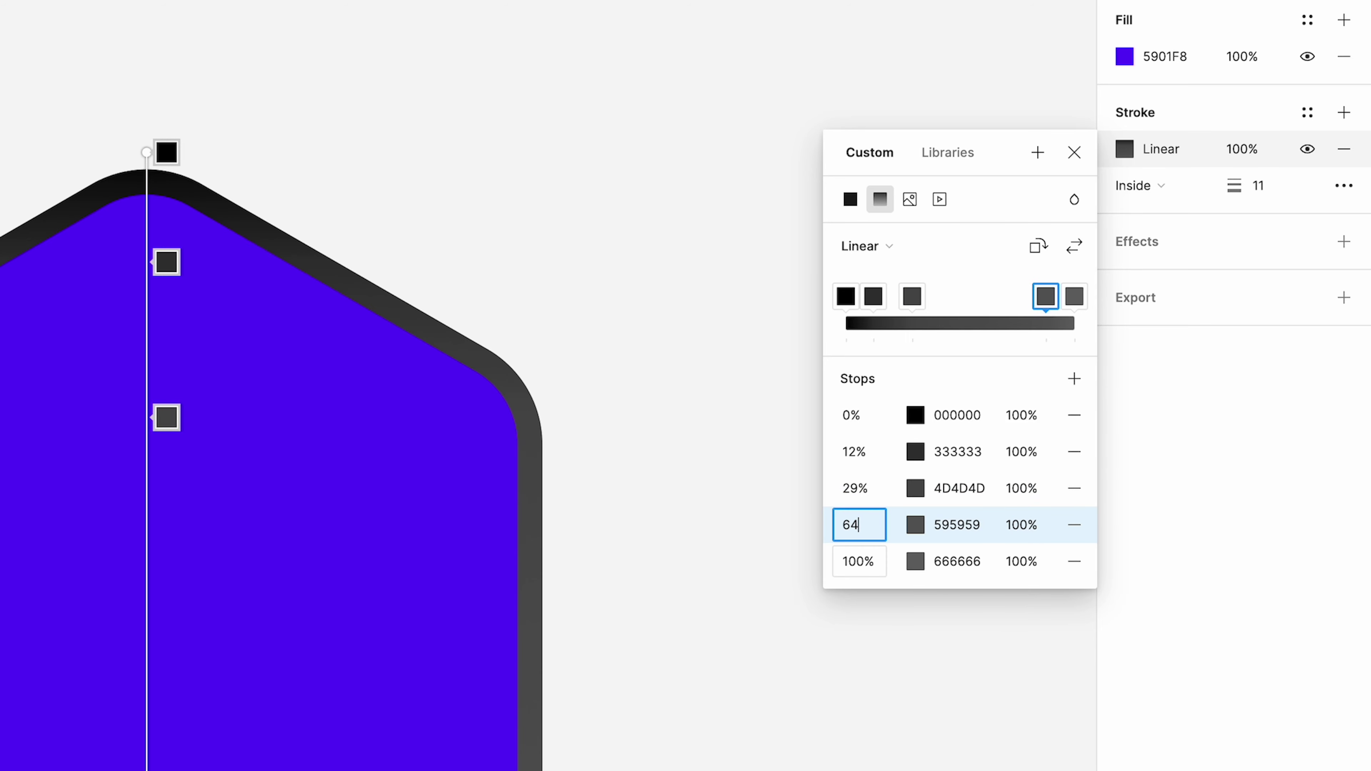
pyautogui.press('Tab')
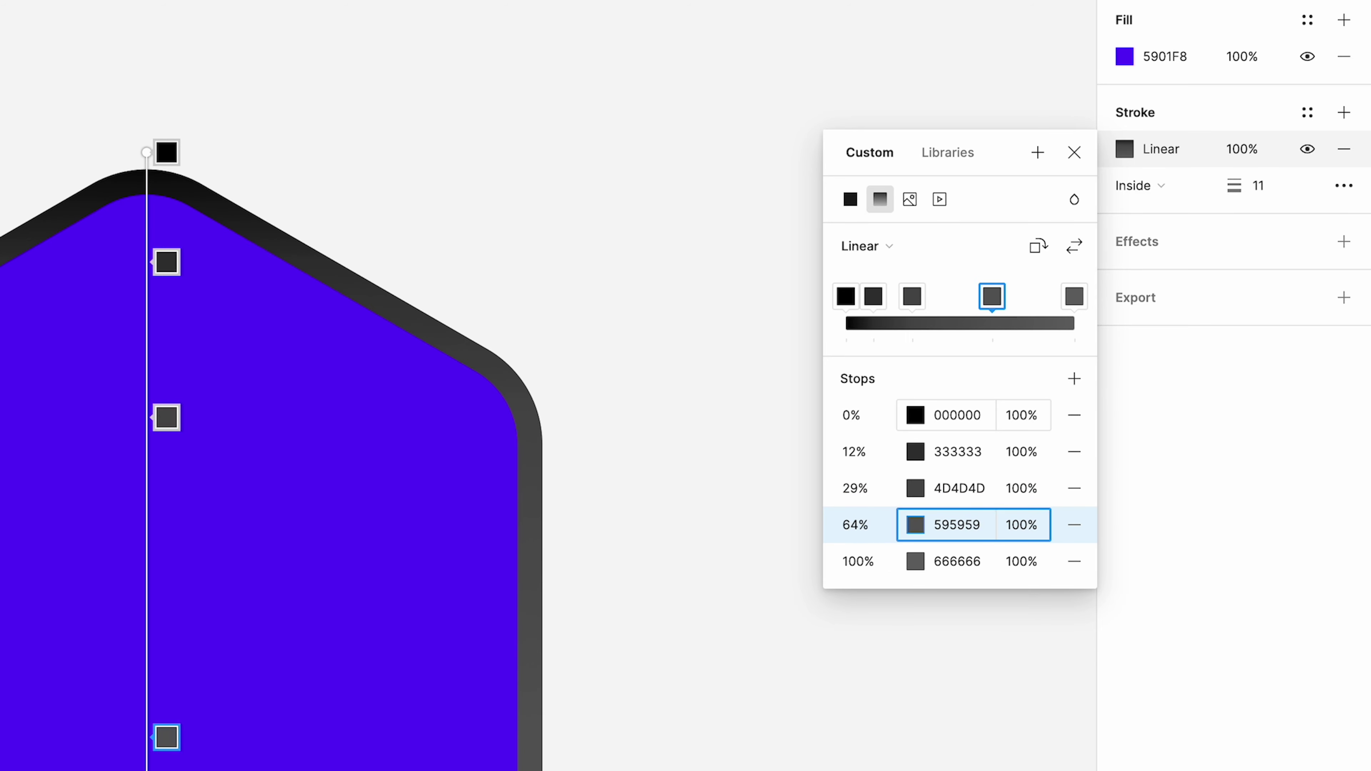
# Color the 0% stroke stop 503421 and the 12% stop EBA336
pyautogui.click(957, 415)
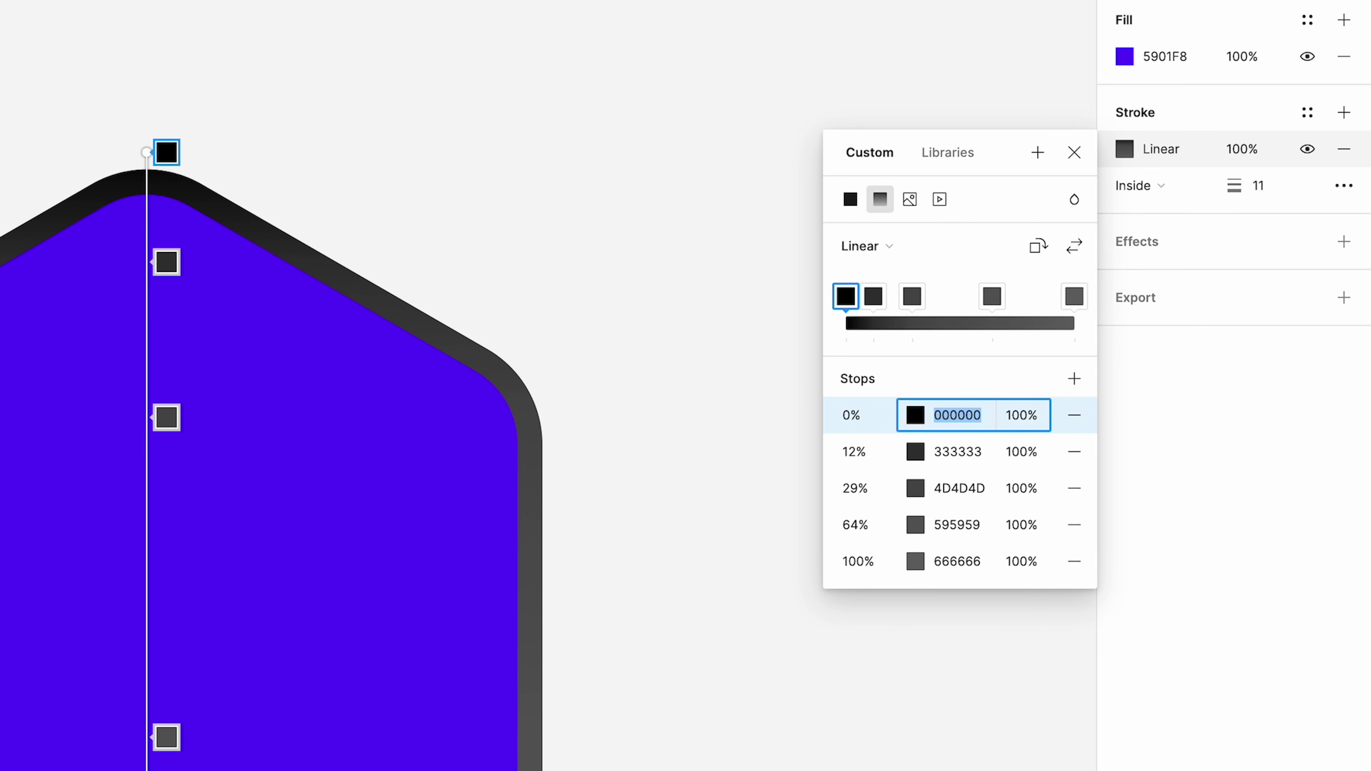
pyautogui.write('503421')
pyautogui.press('Tab')
pyautogui.press('Tab')
pyautogui.press('Tab')
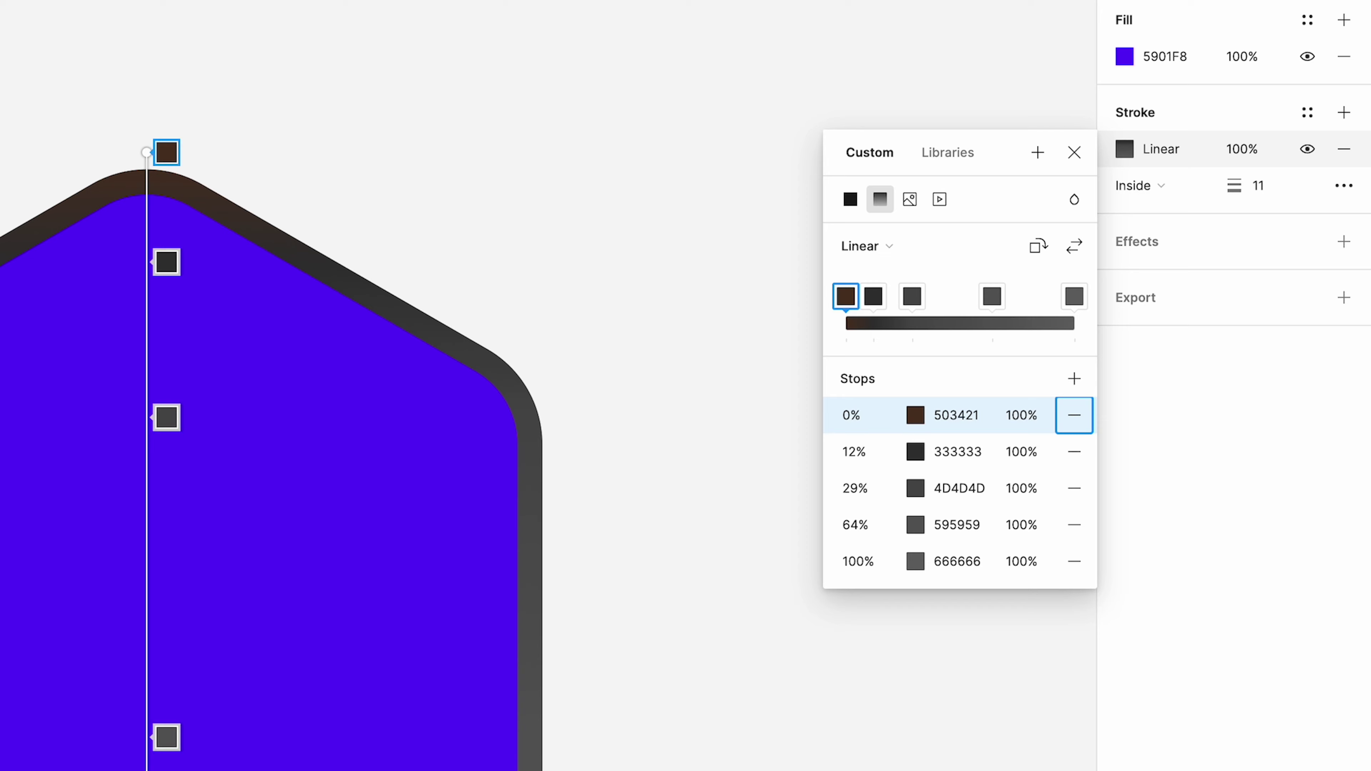
pyautogui.press('Tab')
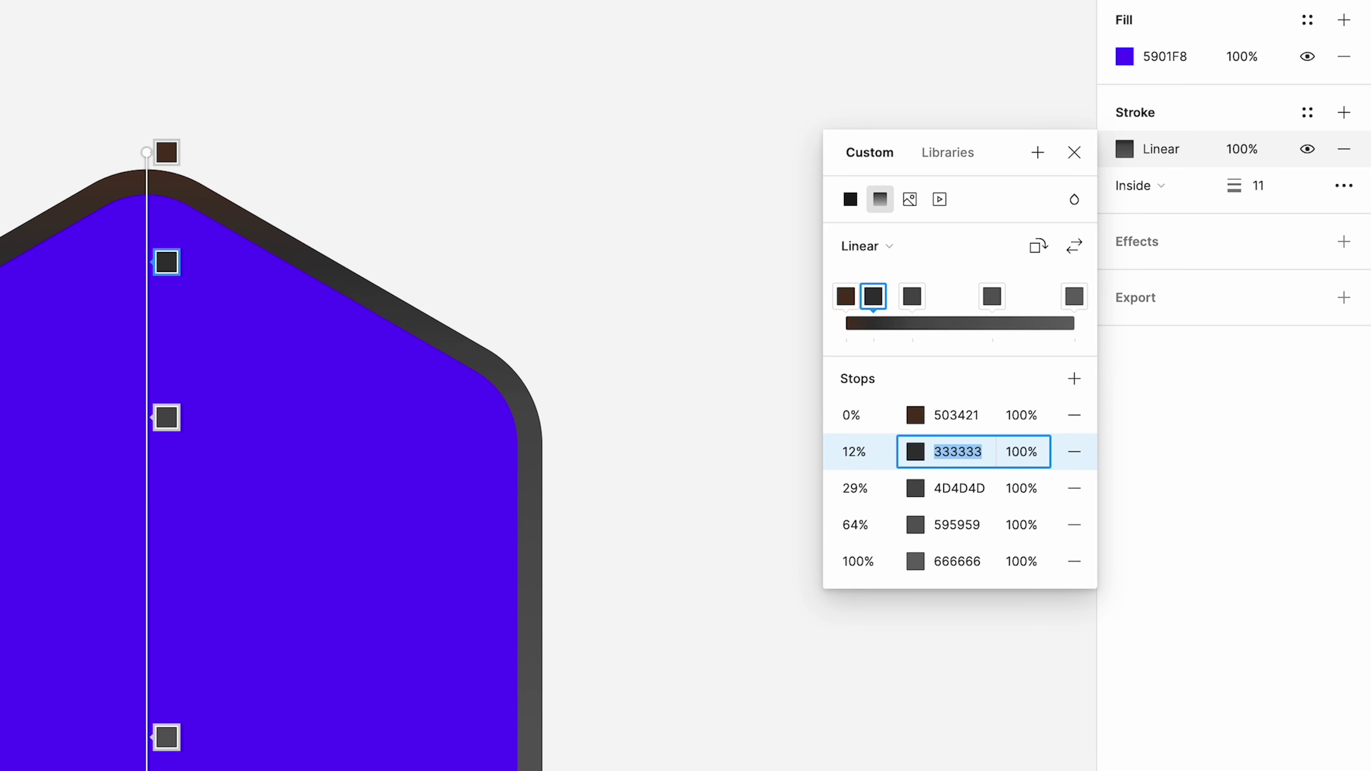
pyautogui.write('eba336')
pyautogui.press('Tab')
pyautogui.press('Tab')
pyautogui.press('Tab')
pyautogui.press('Tab')
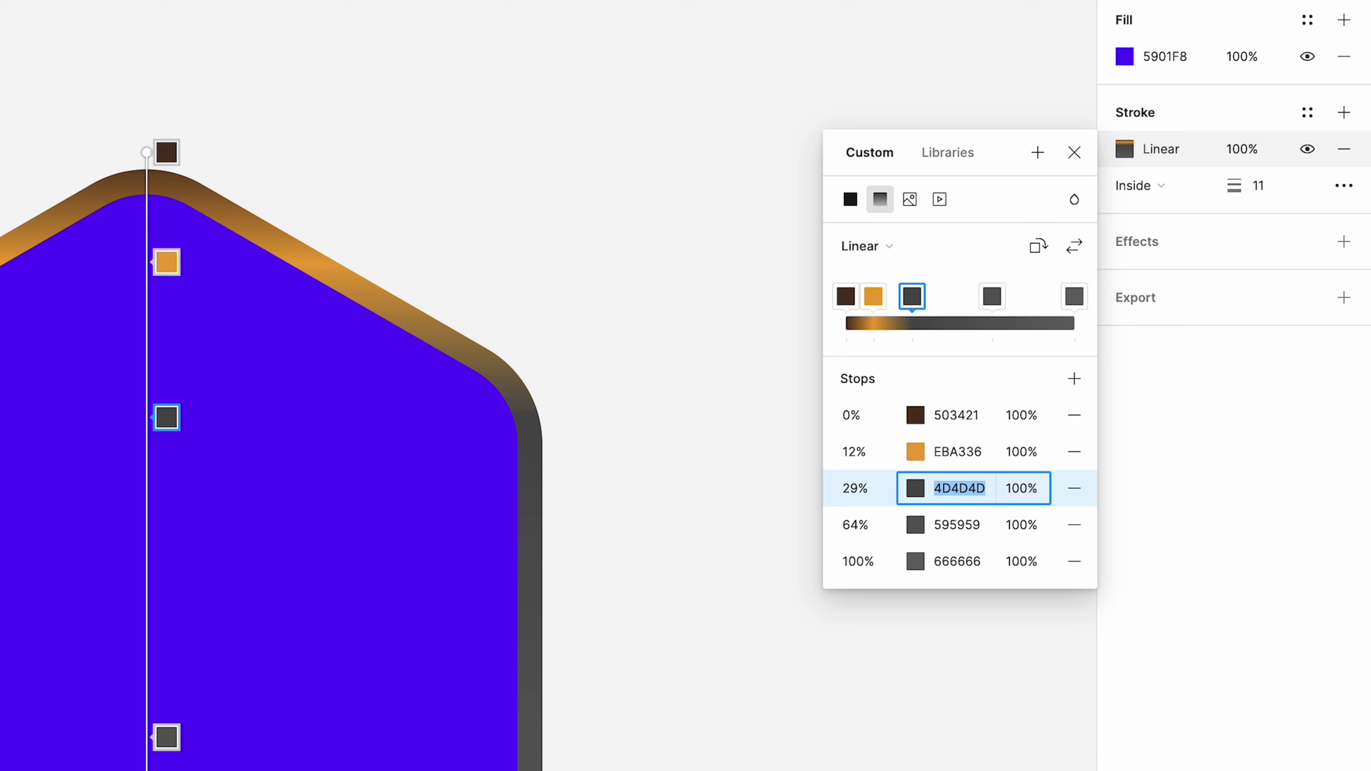
# Color the remaining stroke stops FFFFFF, FFFEFA and FFDC83
pyautogui.write('f')
pyautogui.press('Tab')
pyautogui.press('Tab')
pyautogui.press('Tab')
pyautogui.press('Tab')
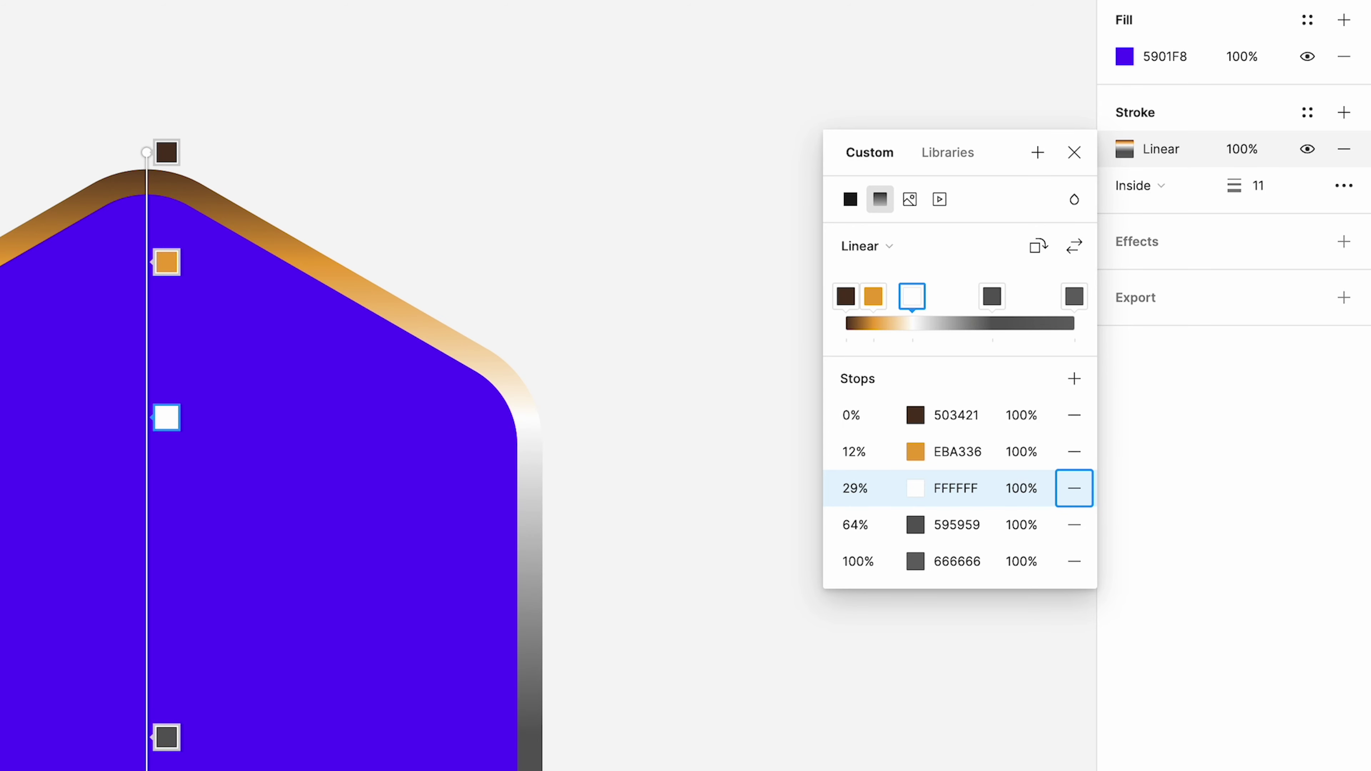
pyautogui.press('Tab')
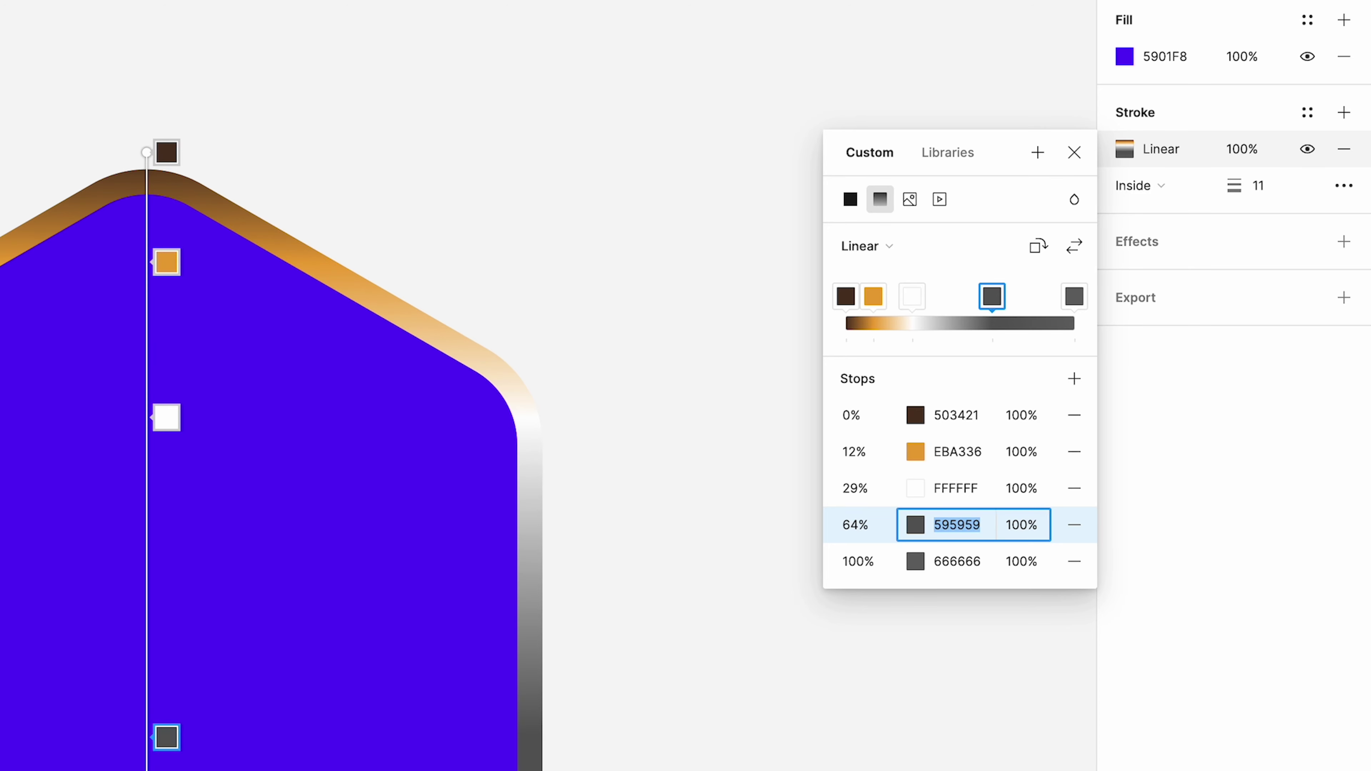
pyautogui.write('fffefa')
pyautogui.press('Tab')
pyautogui.press('Tab')
pyautogui.press('Tab')
pyautogui.press('Tab')
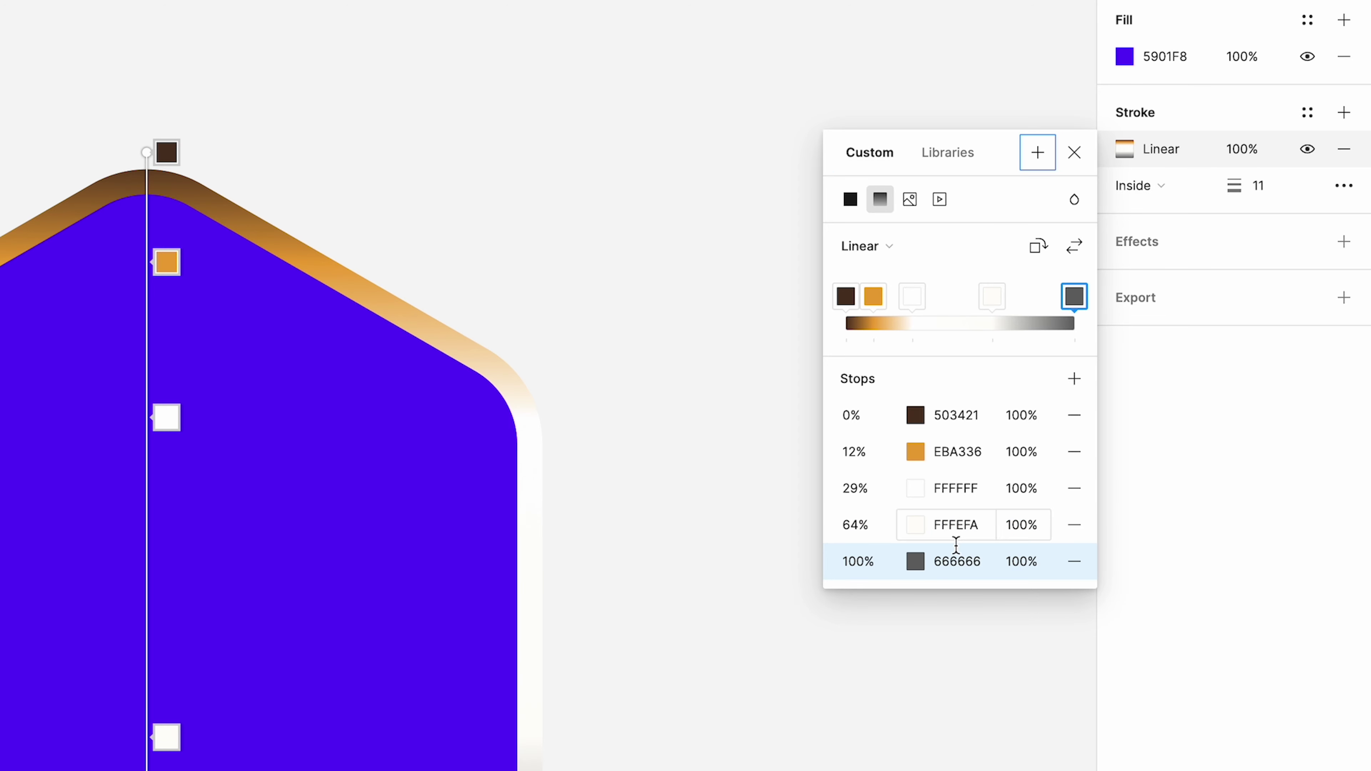
pyautogui.click(954, 562)
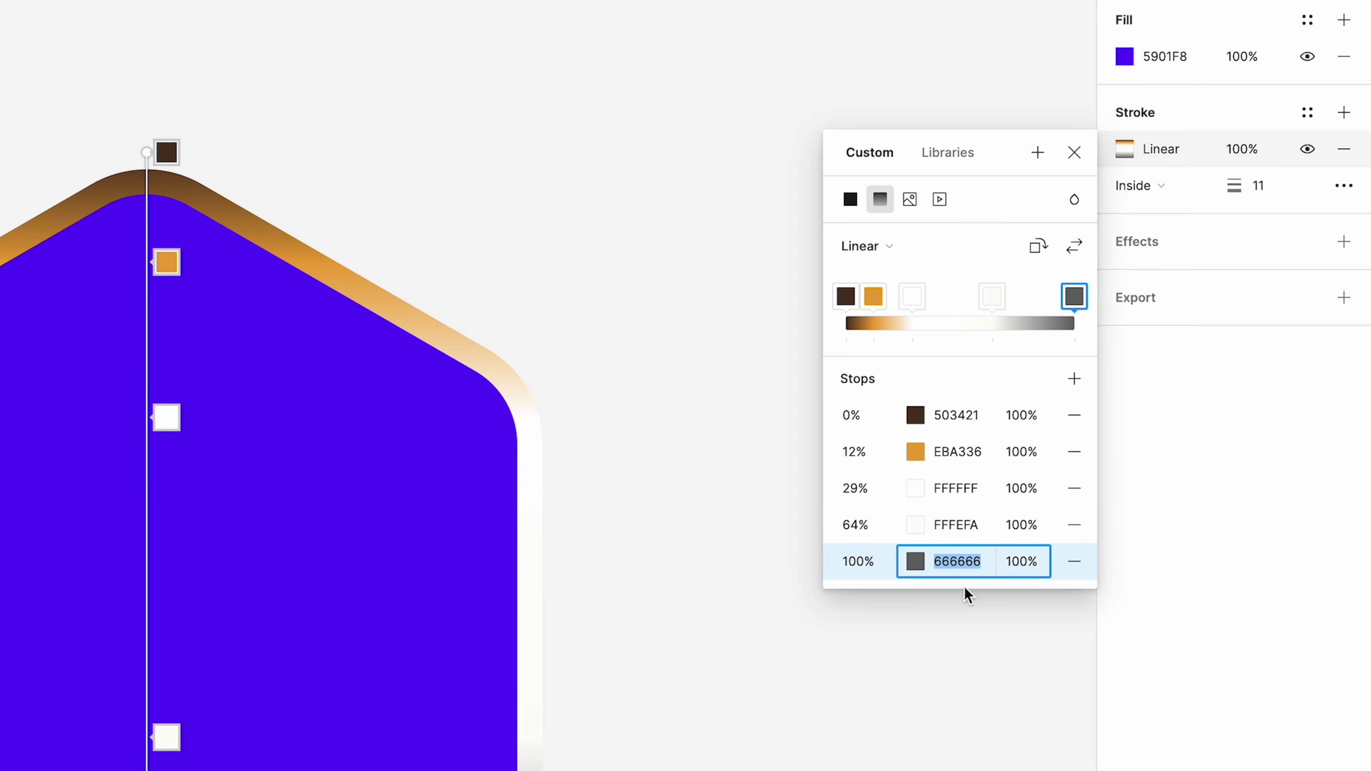
pyautogui.write('ffdc83')
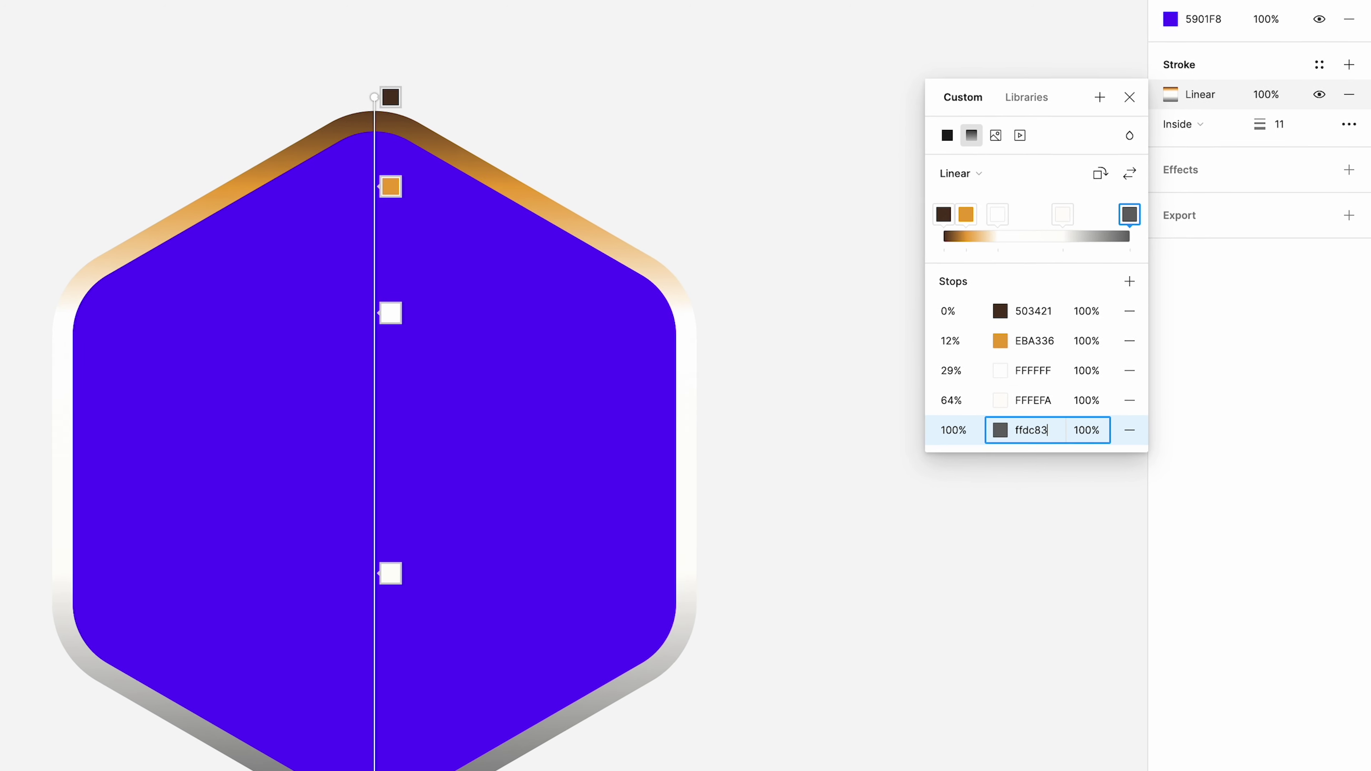
pyautogui.press('Tab')
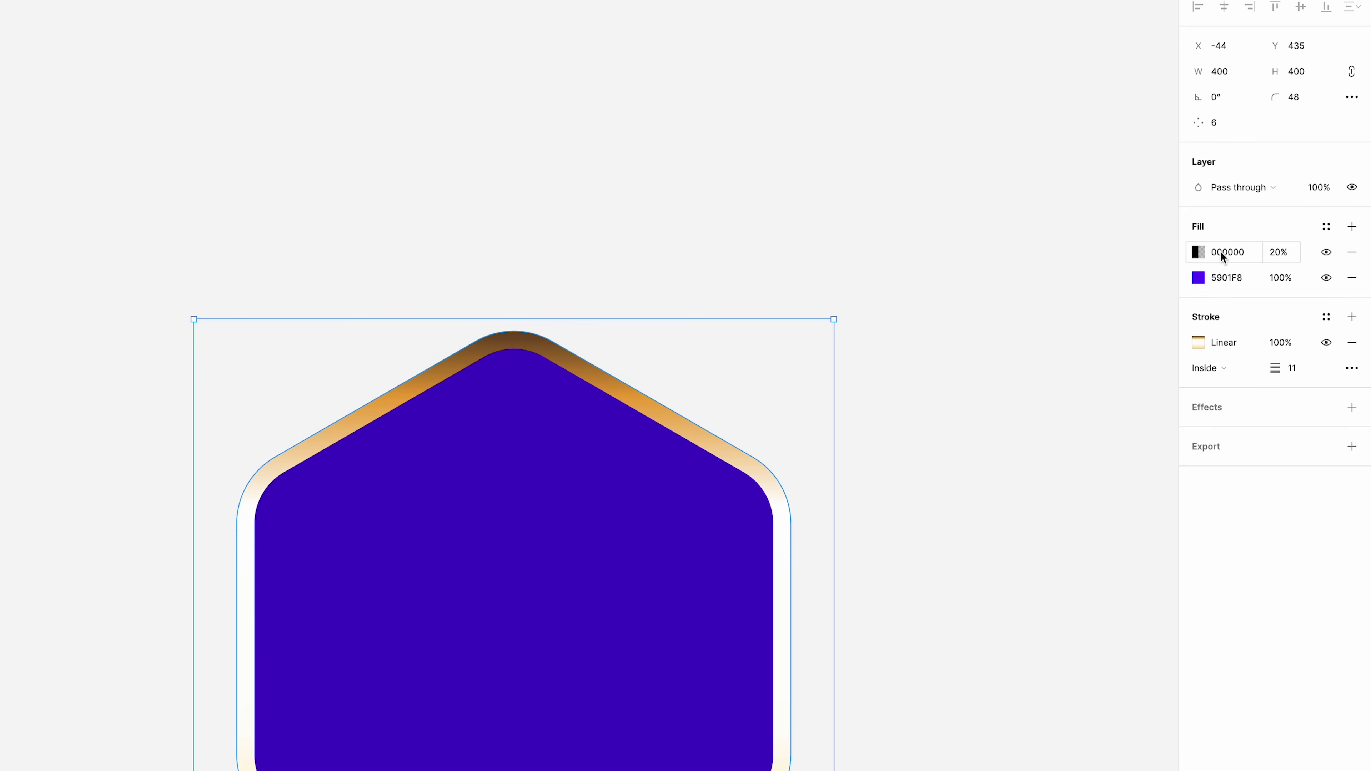
# Convert the 20% black 000000 fill into an angular gradient
pyautogui.click(1223, 258)
pyautogui.click(1199, 253)
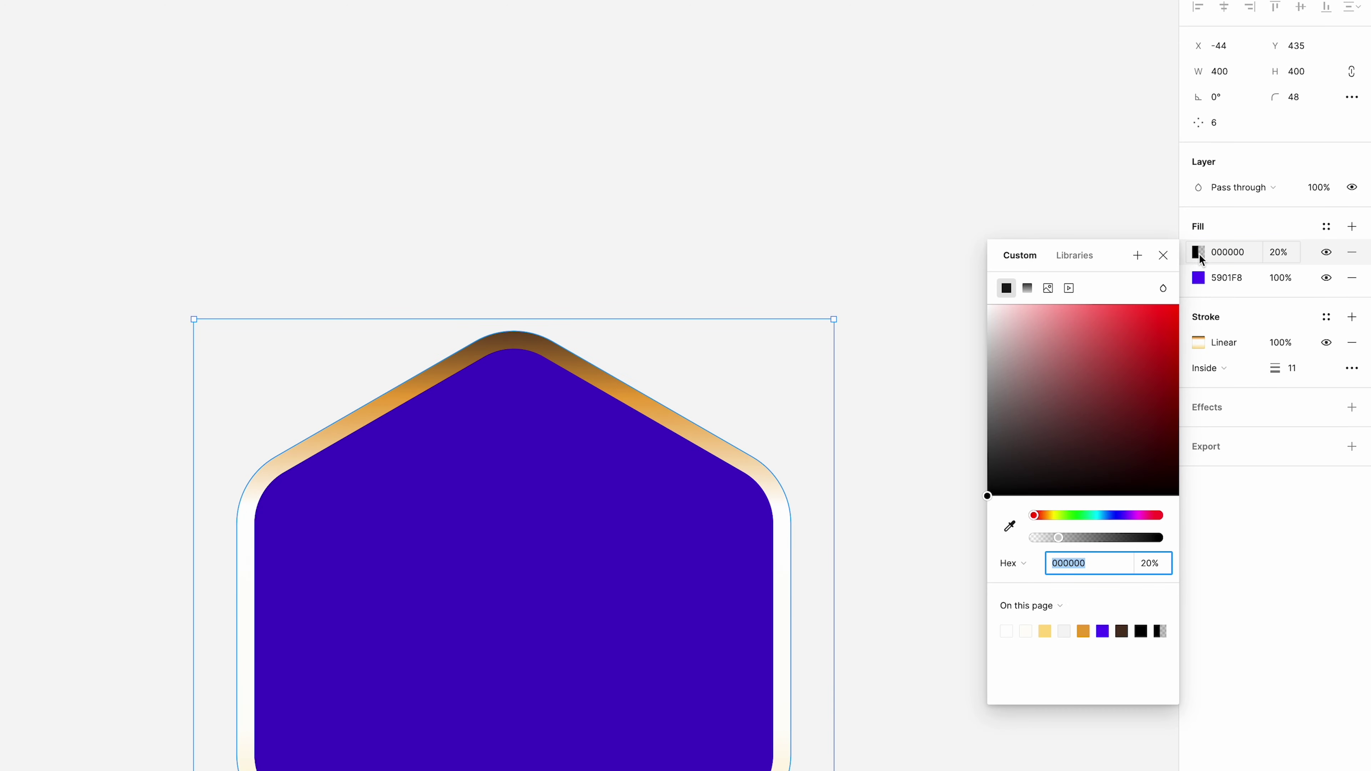
pyautogui.click(1027, 288)
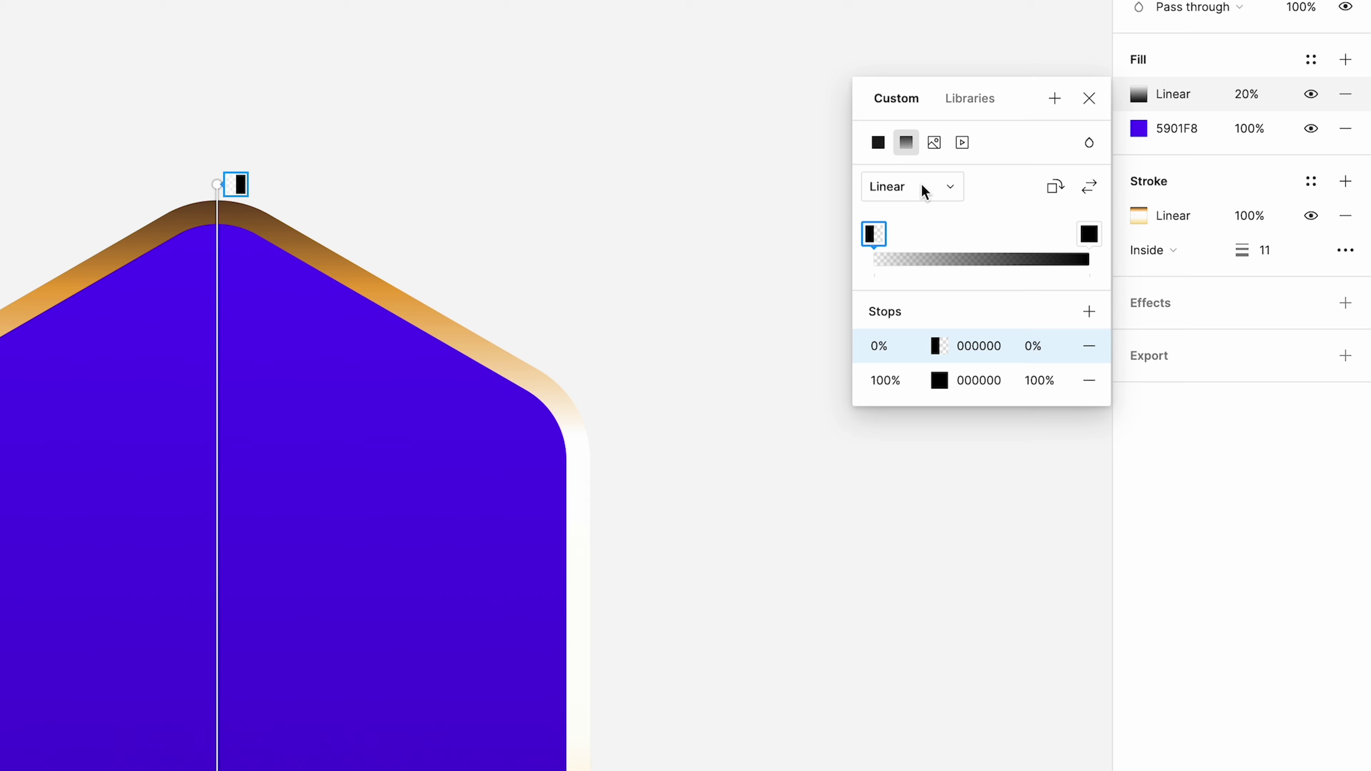
pyautogui.click(912, 188)
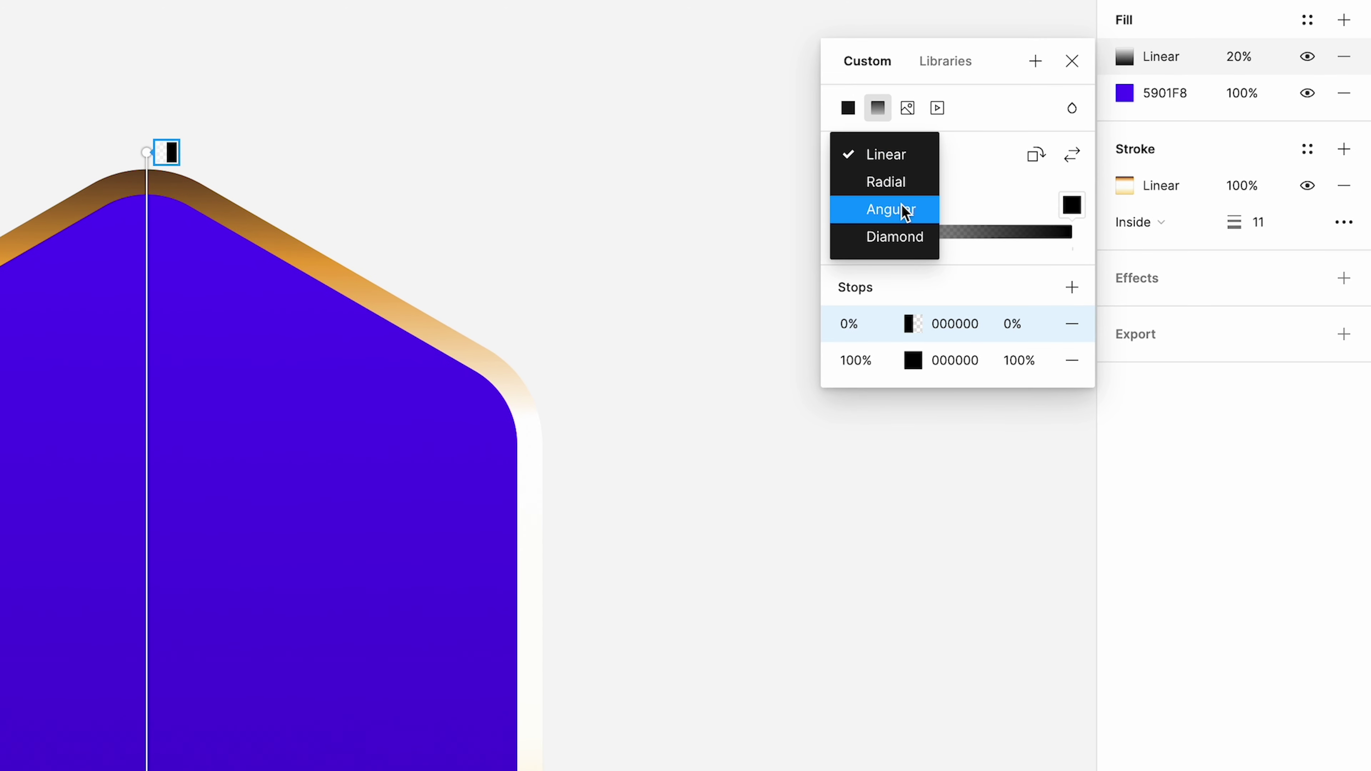
pyautogui.click(906, 210)
pyautogui.click(1072, 111)
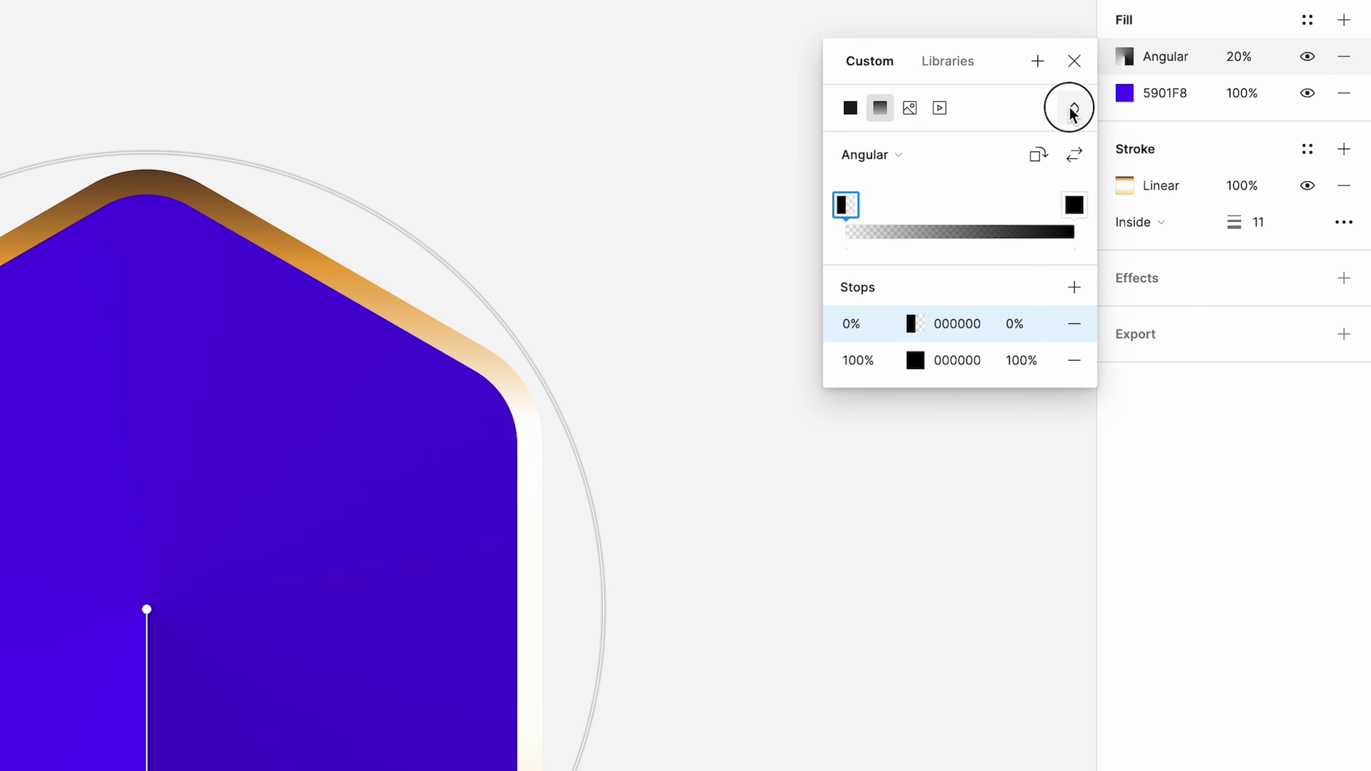
# Set the angular gradient's blend mode to Hard light and add four more stops
pyautogui.click(1158, 477)
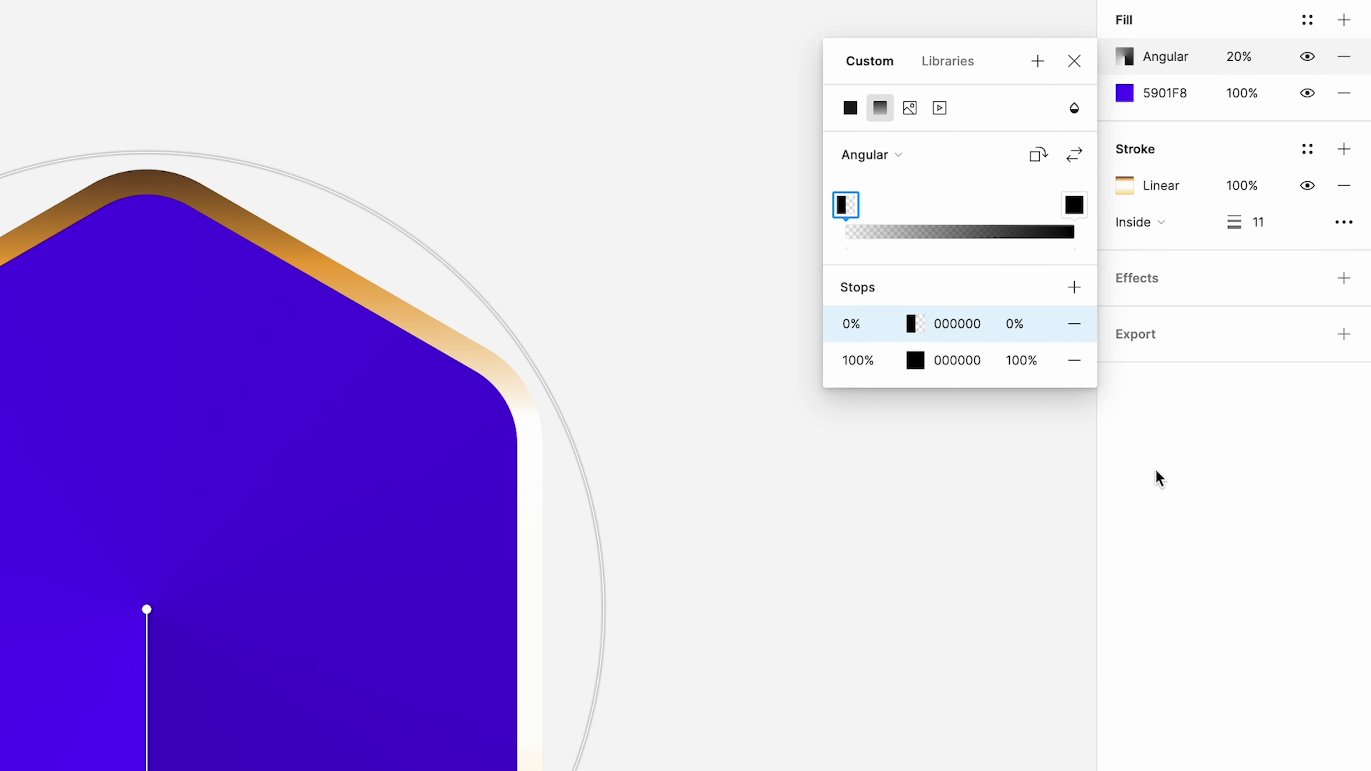
pyautogui.click(1075, 286)
pyautogui.click(1074, 286)
pyautogui.click(1074, 285)
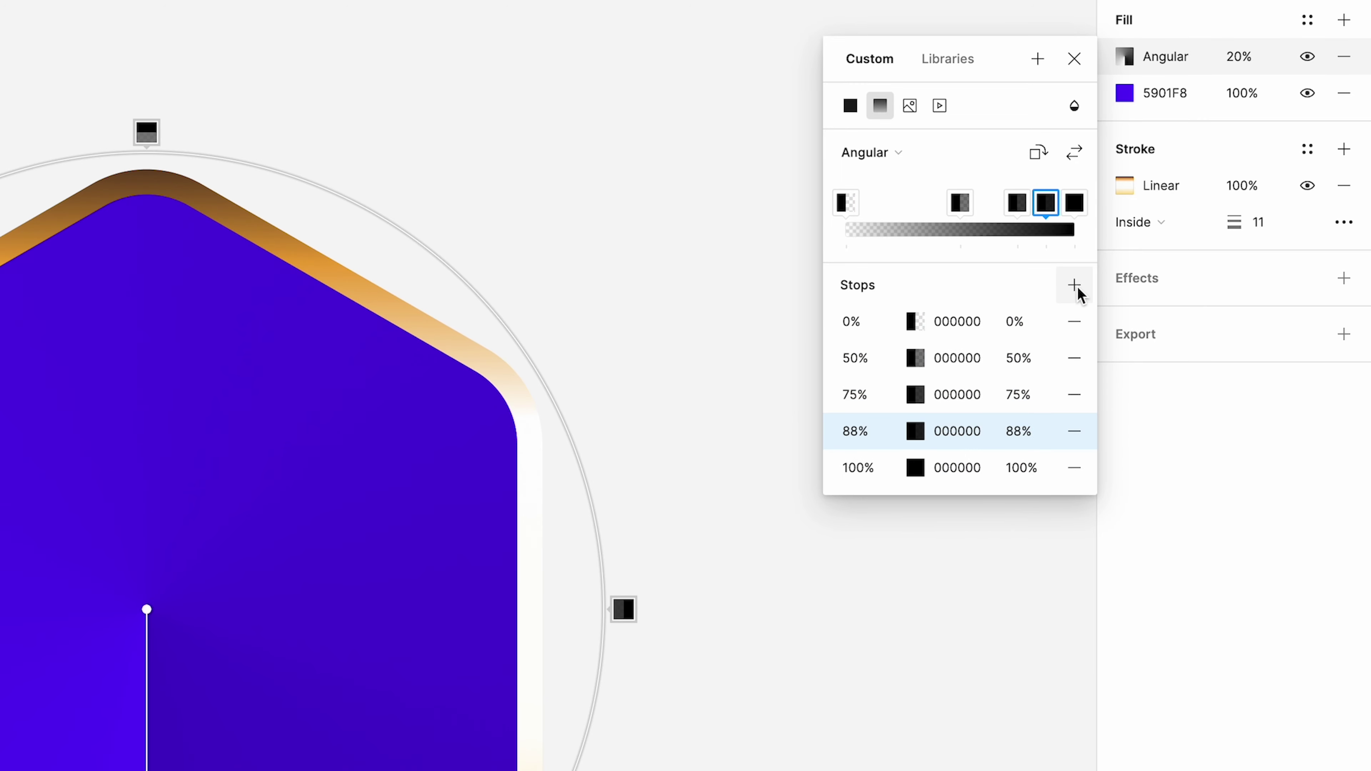
pyautogui.click(1075, 287)
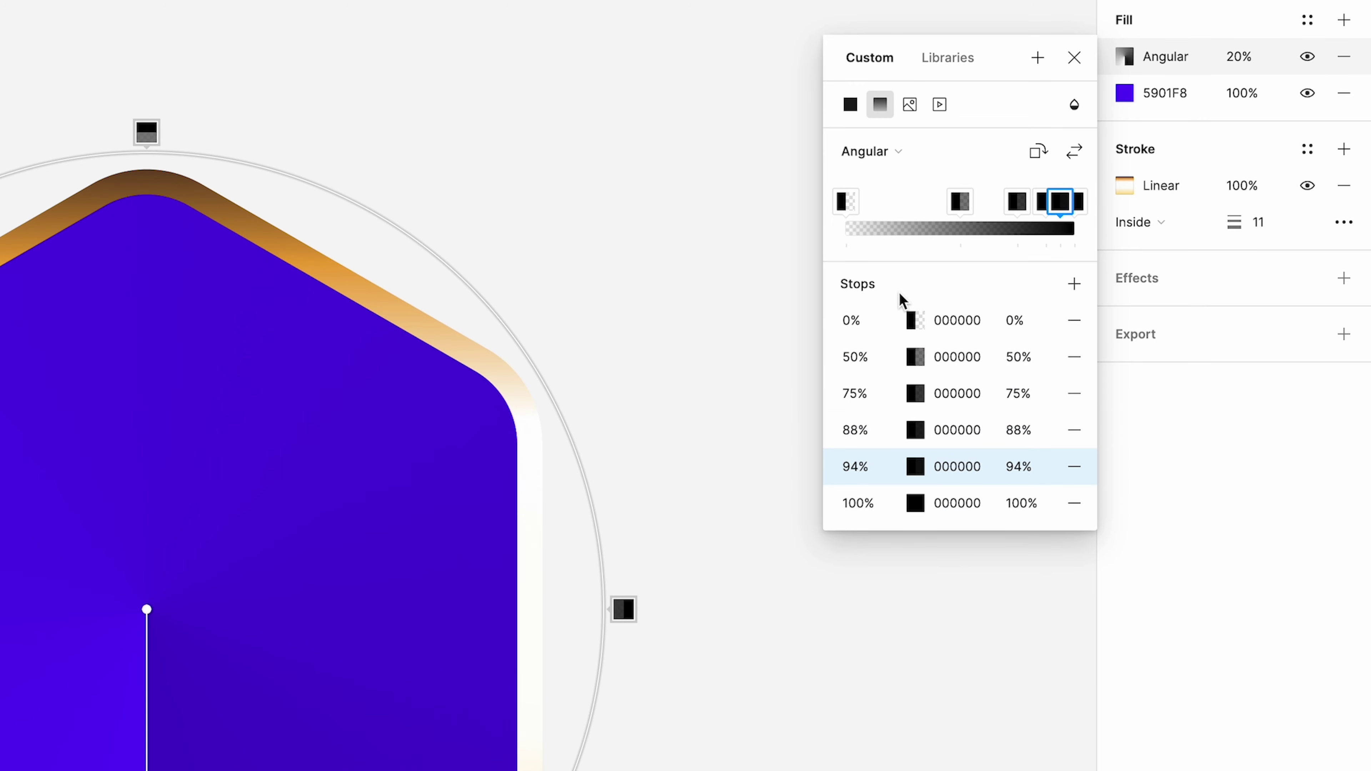
# Position the first four angular stops at 15%, 33%, 51% and 67%
pyautogui.moveTo(853, 321); pyautogui.dragTo(889, 340)
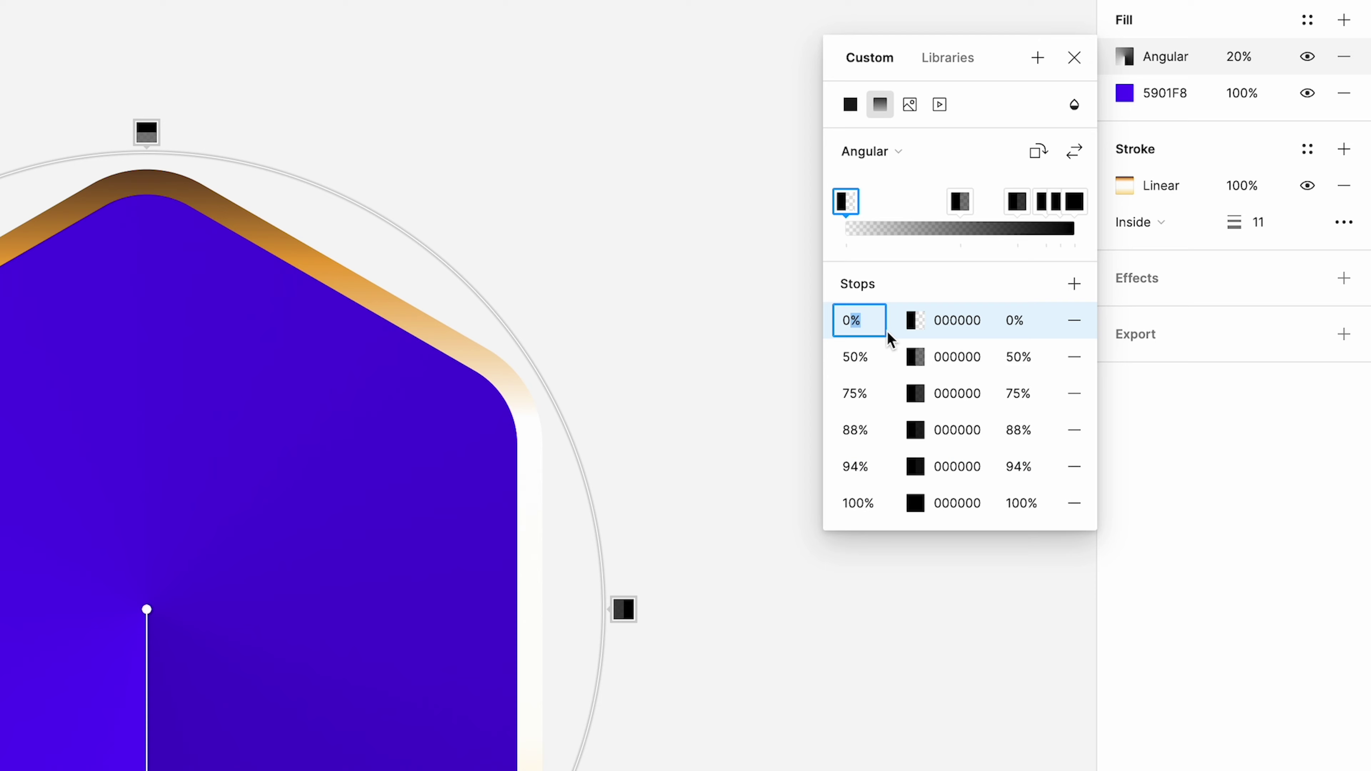
pyautogui.hotkey('ctrl', 'a')
pyautogui.write('15')
pyautogui.press('Tab')
pyautogui.write('33')
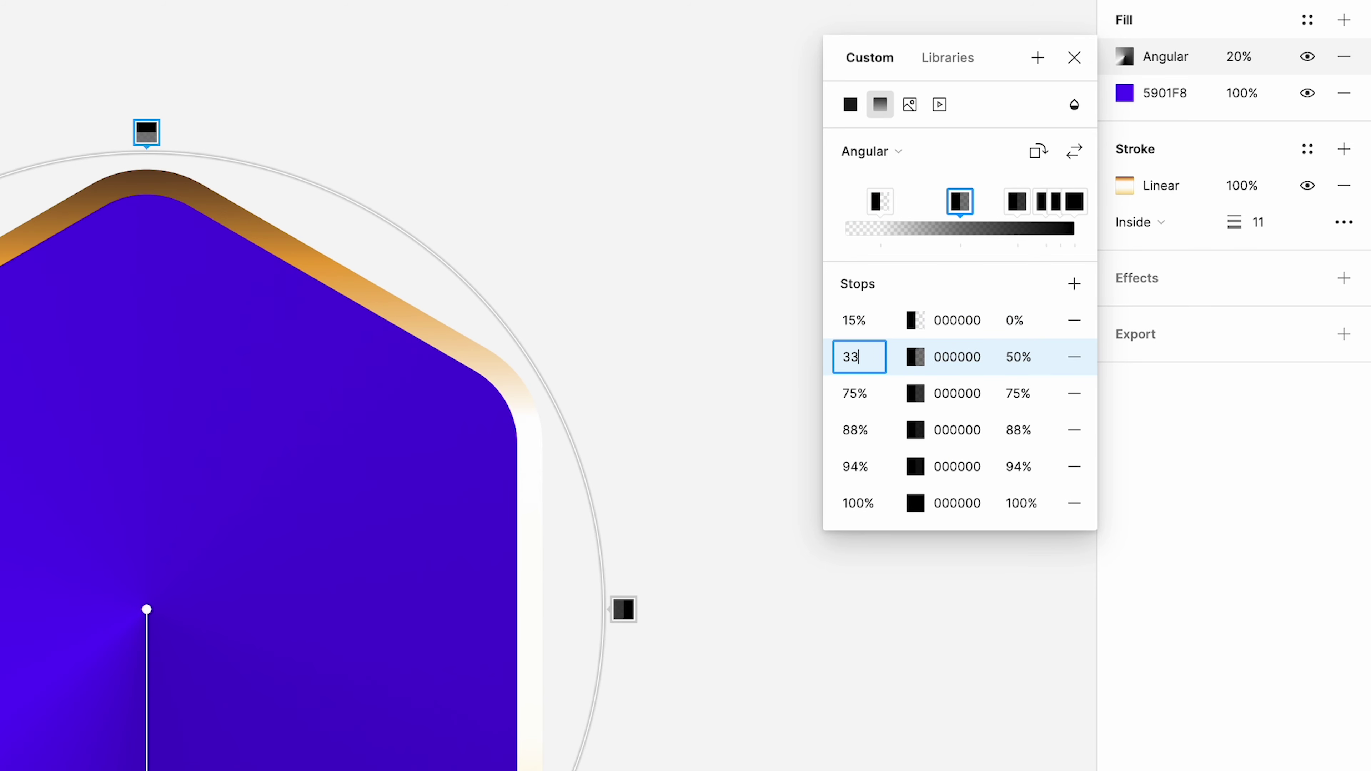
pyautogui.press('Tab')
pyautogui.write('5')
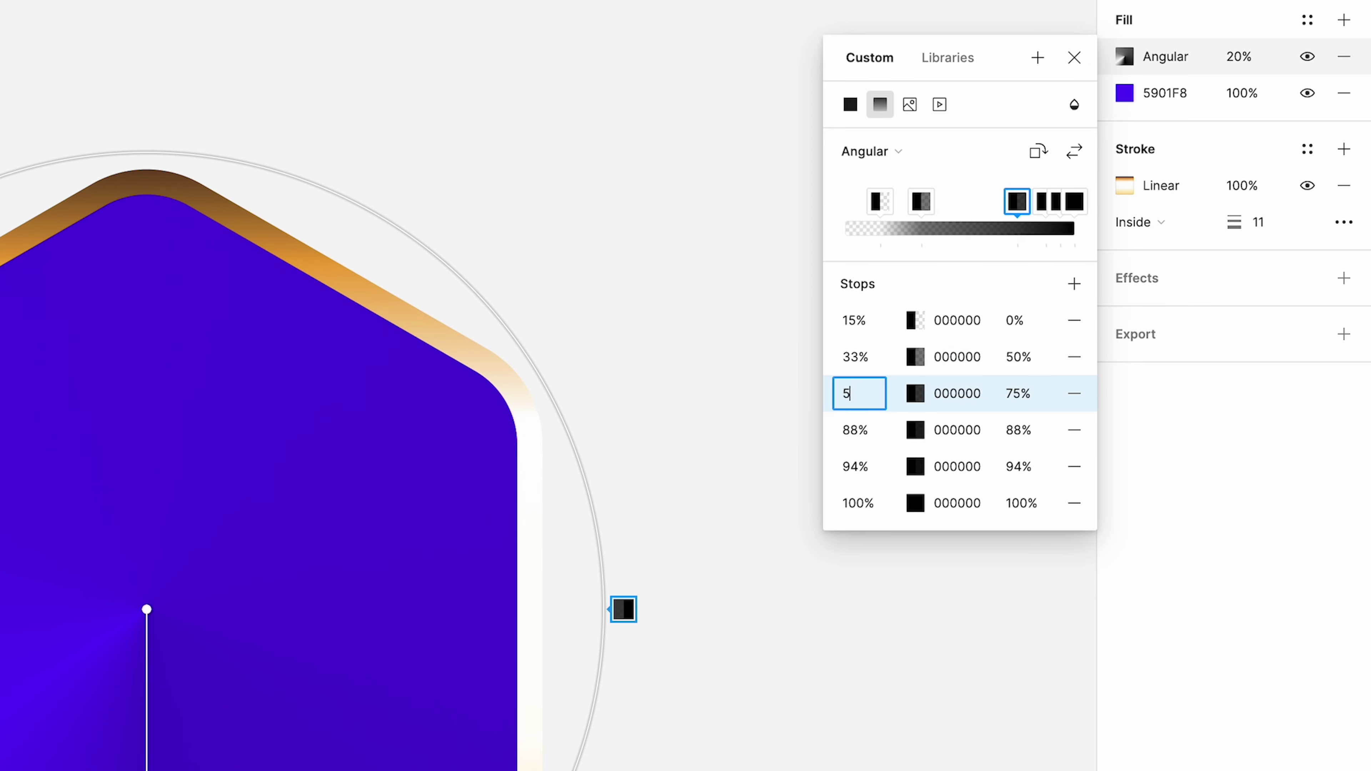
pyautogui.write('1')
pyautogui.press('Tab')
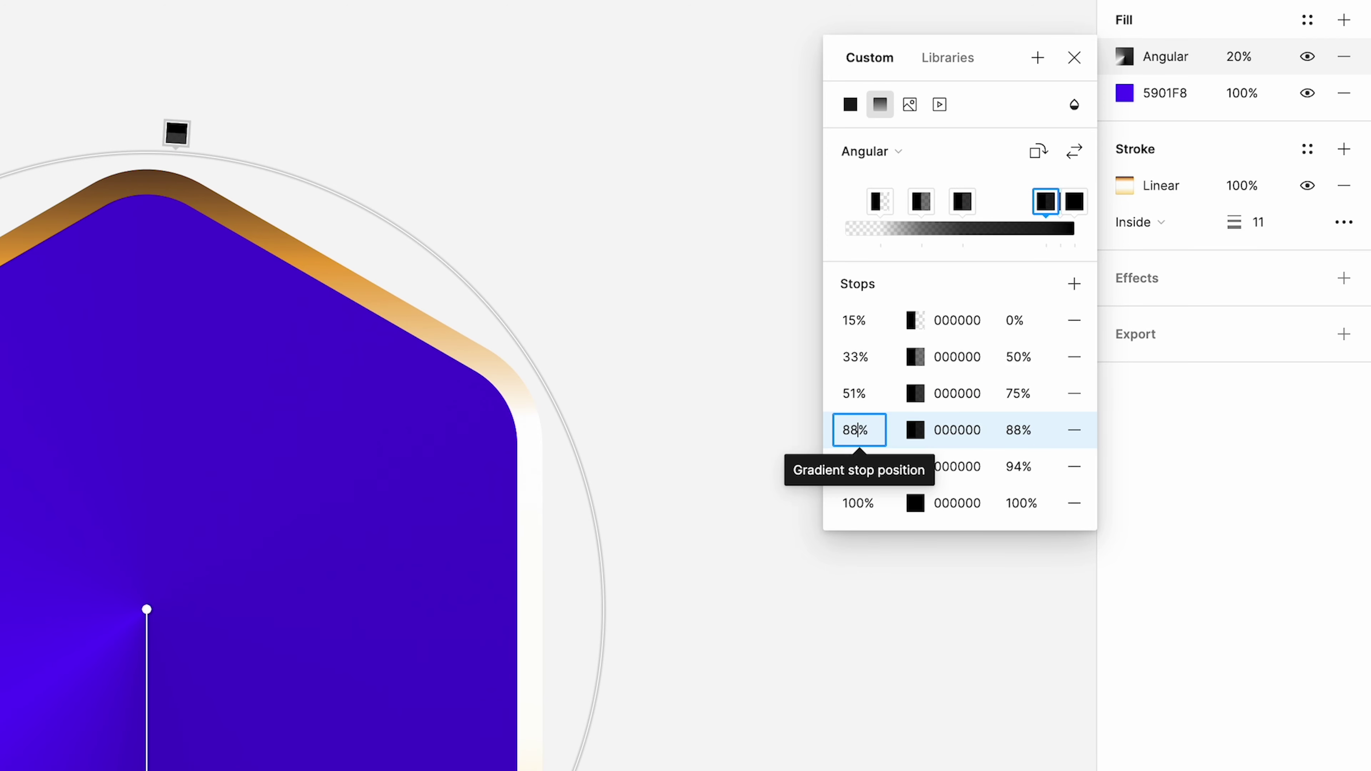
pyautogui.write('67')
pyautogui.press('Tab')
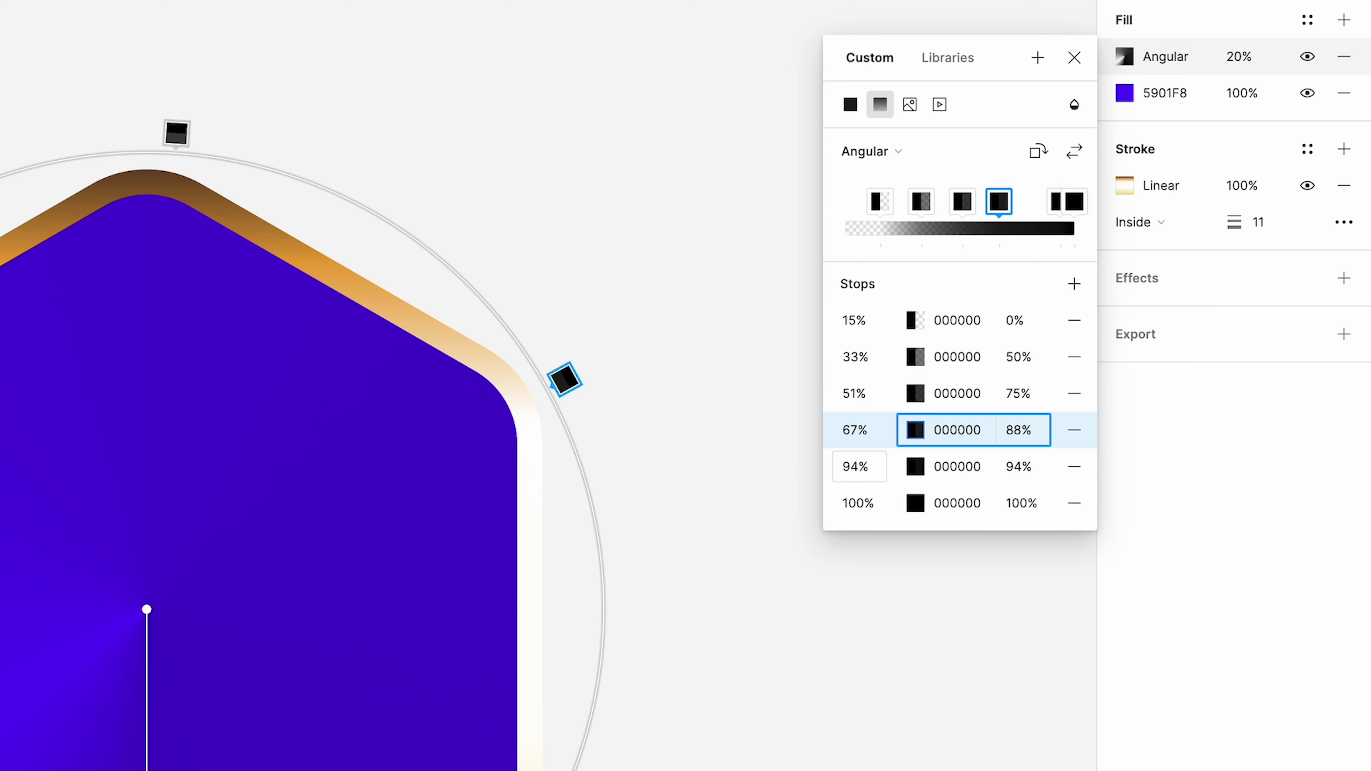
# Position the last two angular stops at 84% and 94%
pyautogui.click(856, 466)
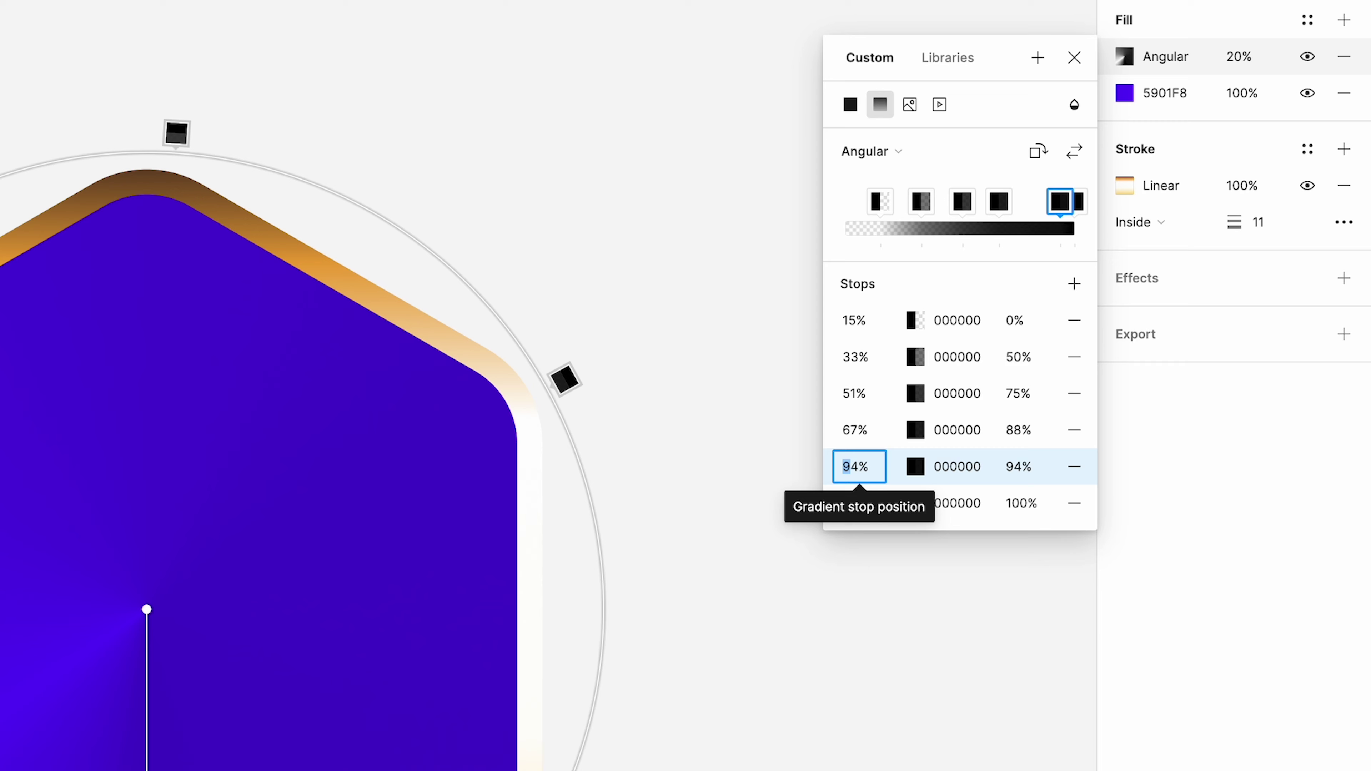
pyautogui.write('8')
pyautogui.press('Tab')
pyautogui.press('Tab')
pyautogui.press('Tab')
pyautogui.write('9')
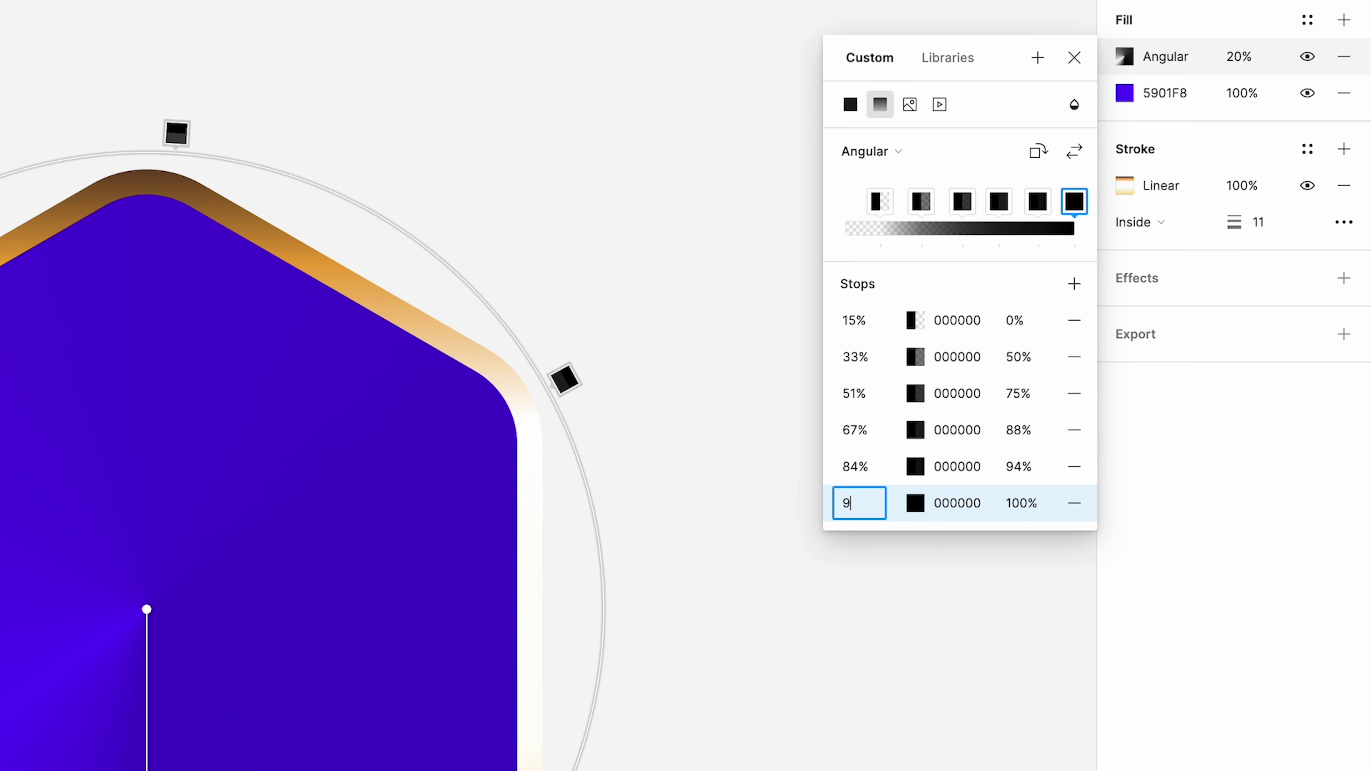
pyautogui.write('4')
pyautogui.press('Tab')
pyautogui.click(957, 320)
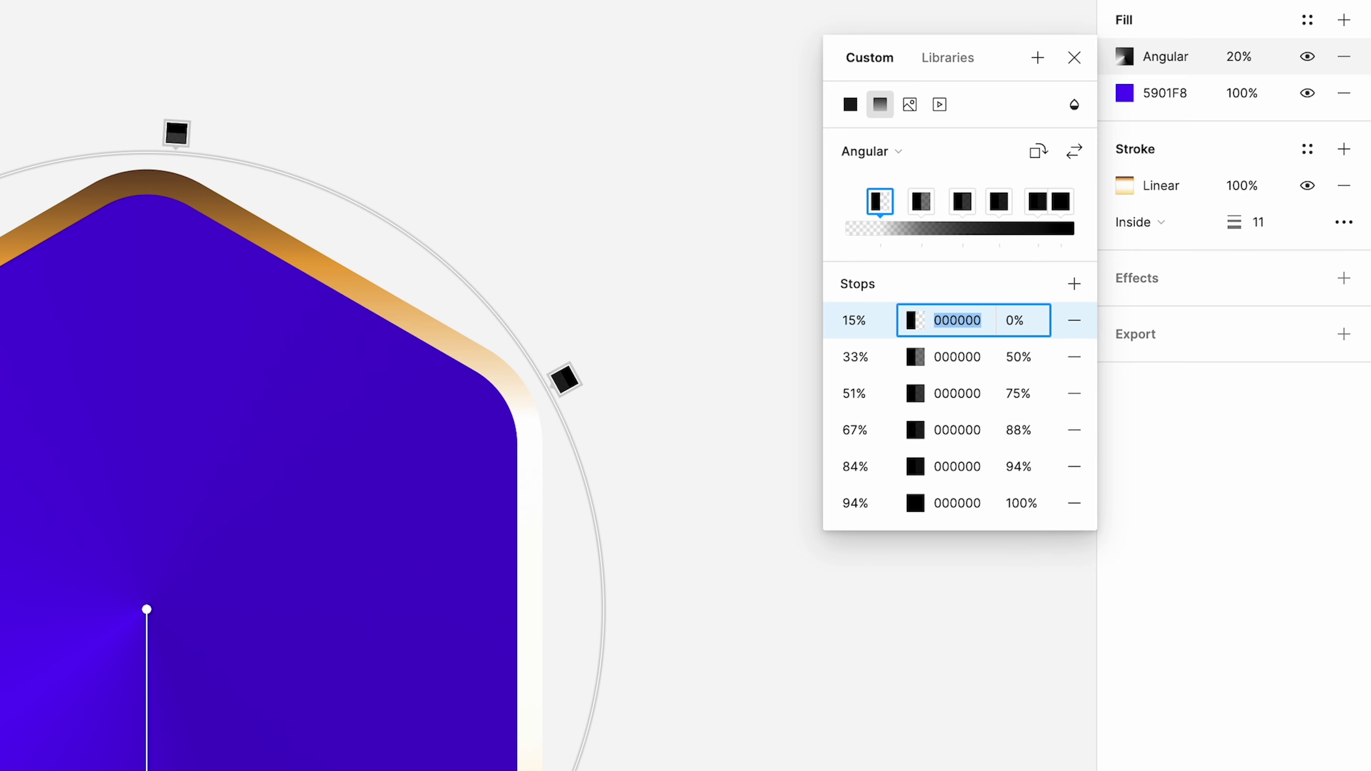
# Set the 15%, 33% and 51% angular stops to 100% opacity
pyautogui.press('Tab')
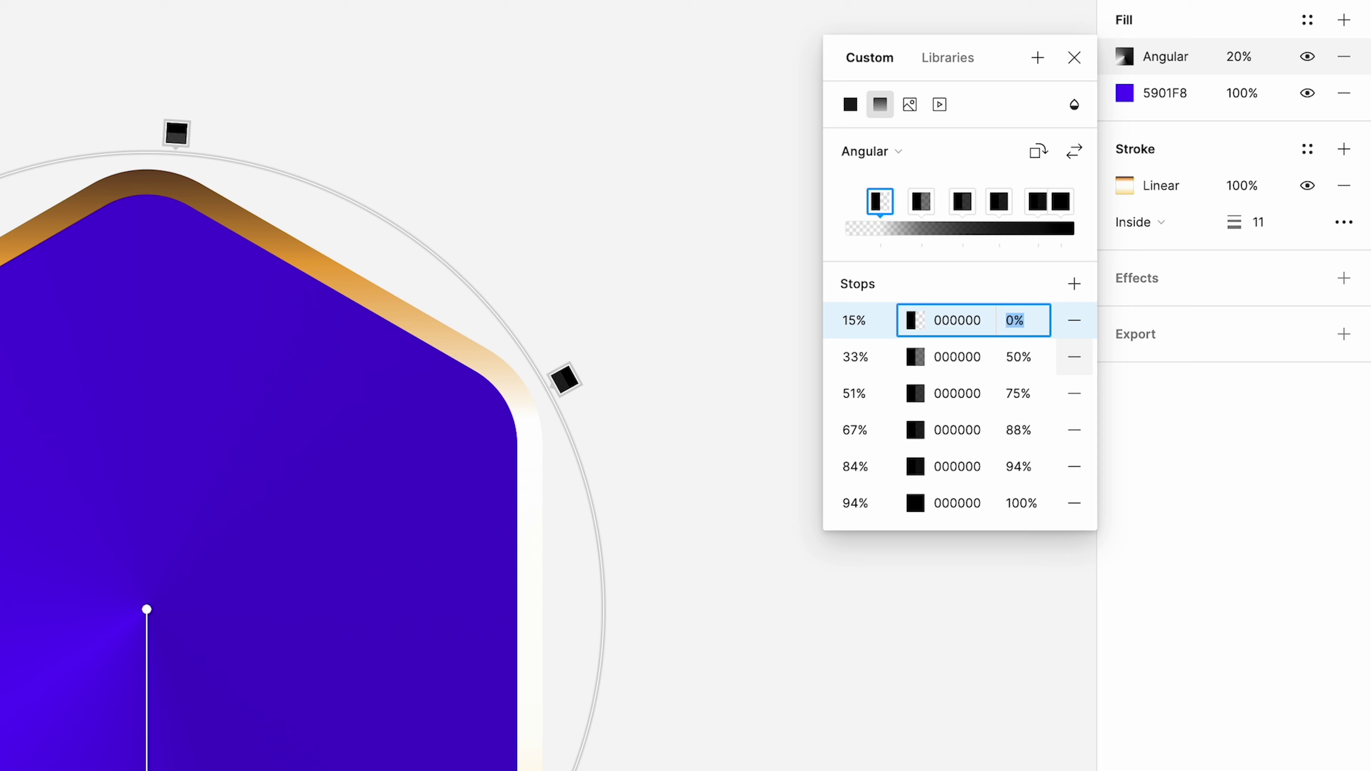
pyautogui.write('100')
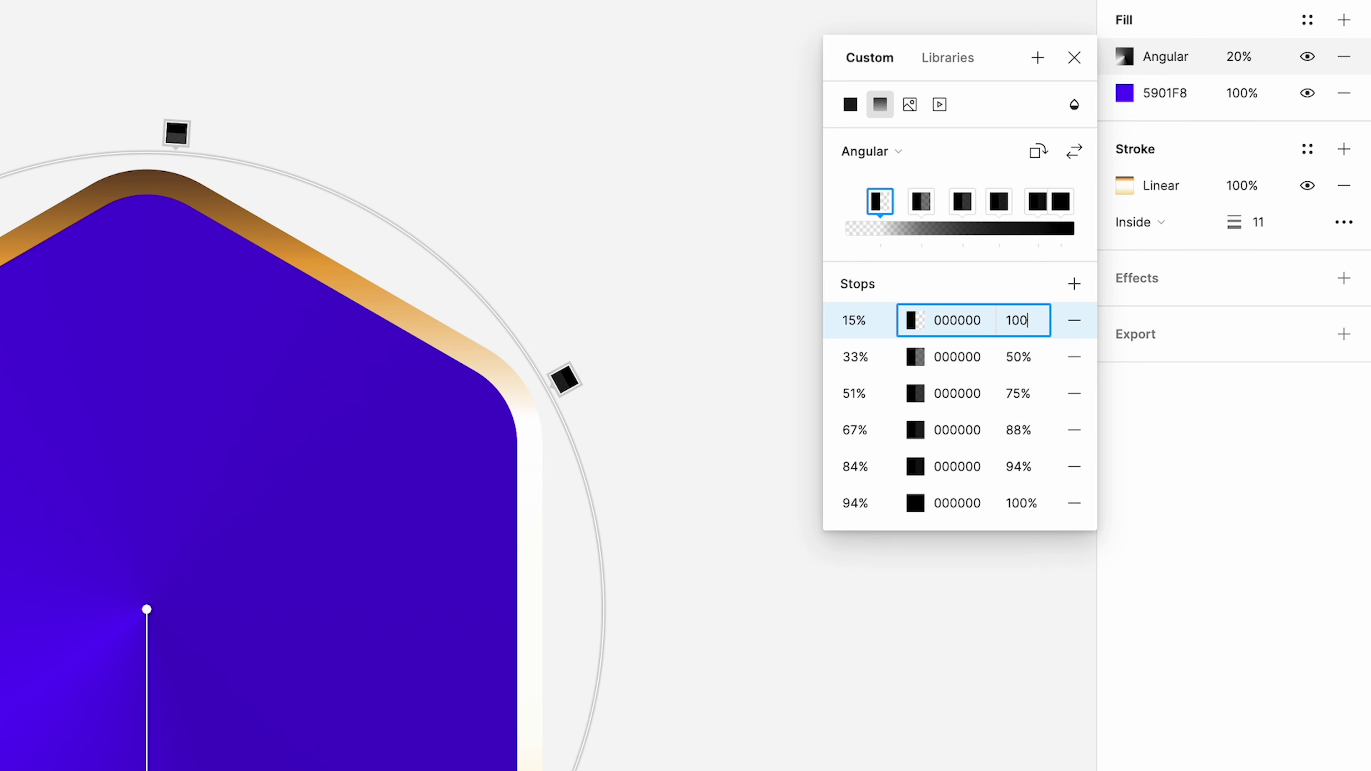
pyautogui.press('Tab')
pyautogui.click(1013, 357)
pyautogui.write('100')
pyautogui.press('Tab')
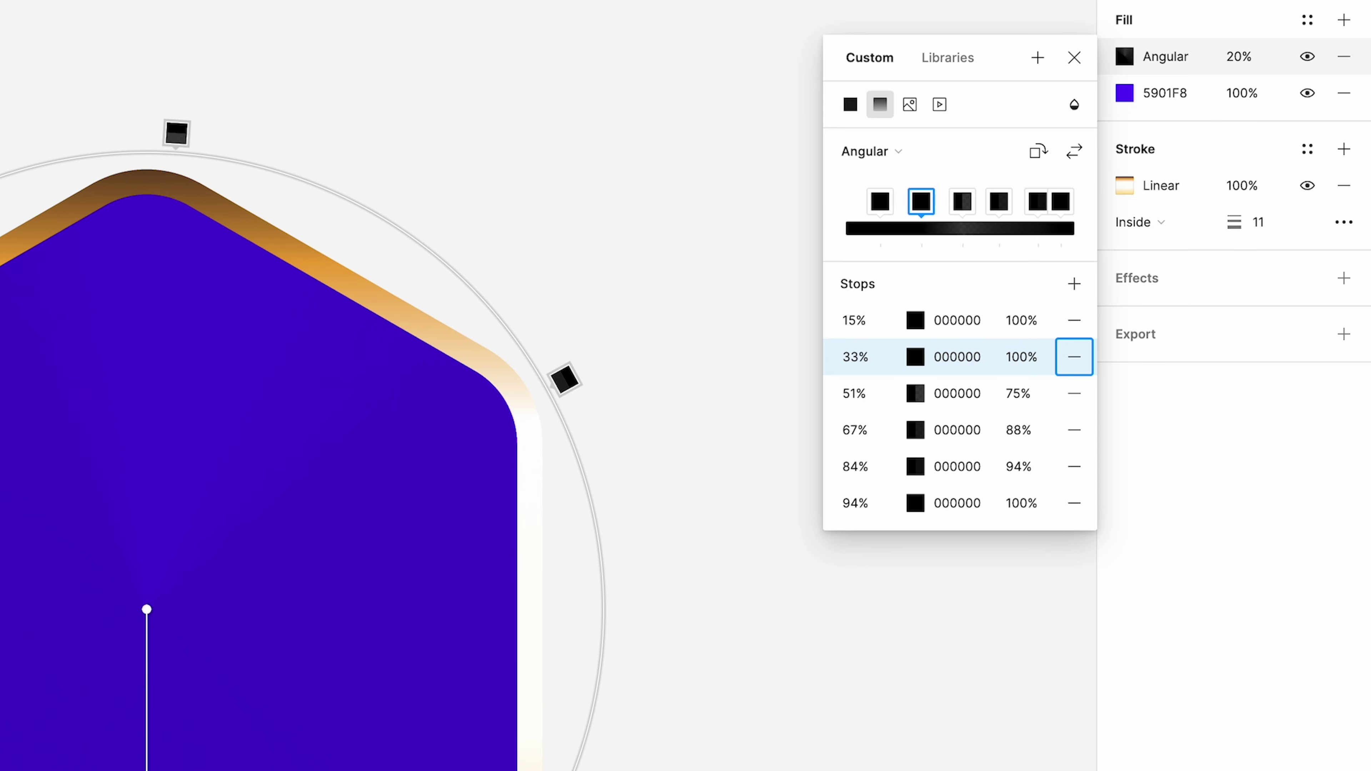
pyautogui.click(1019, 393)
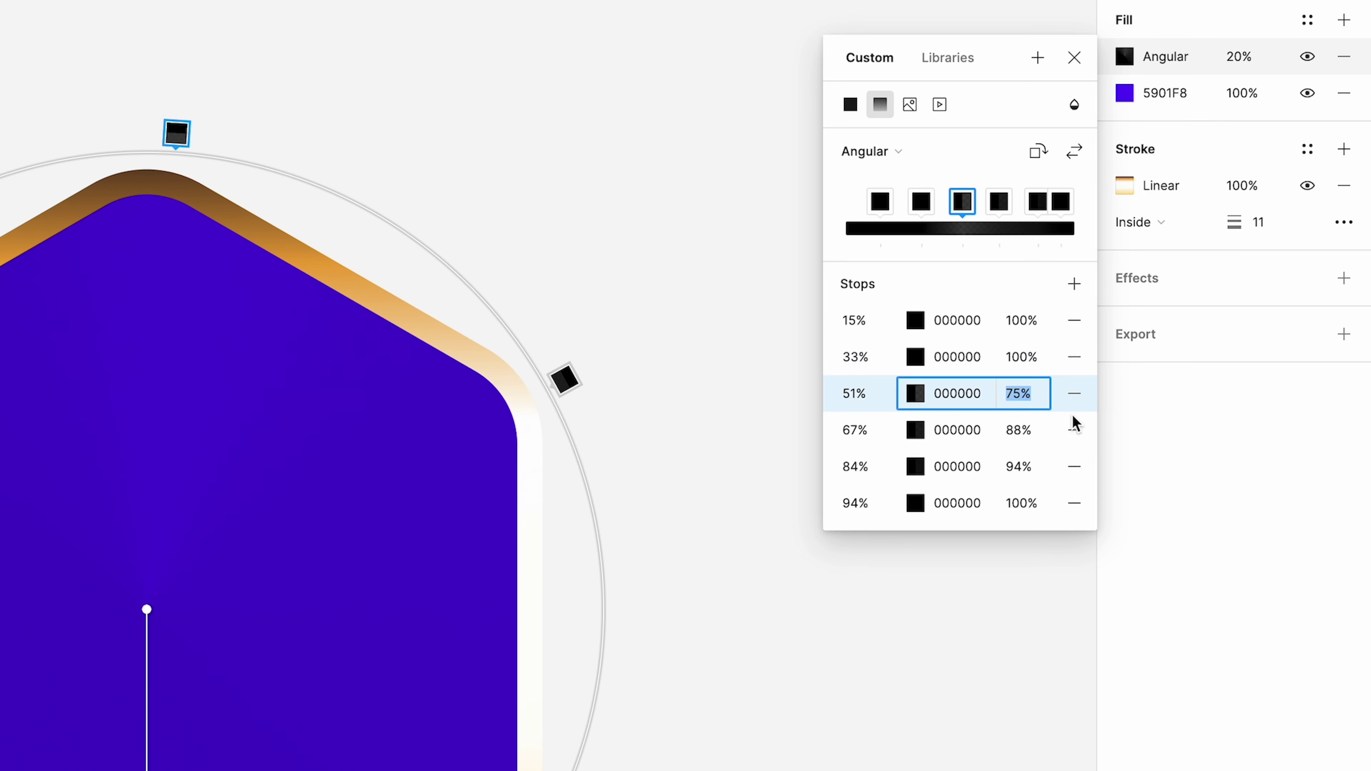
pyautogui.write('100')
pyautogui.press('Tab')
# Set the 67% and 84% angular stops to 100% opacity
pyautogui.click(1022, 430)
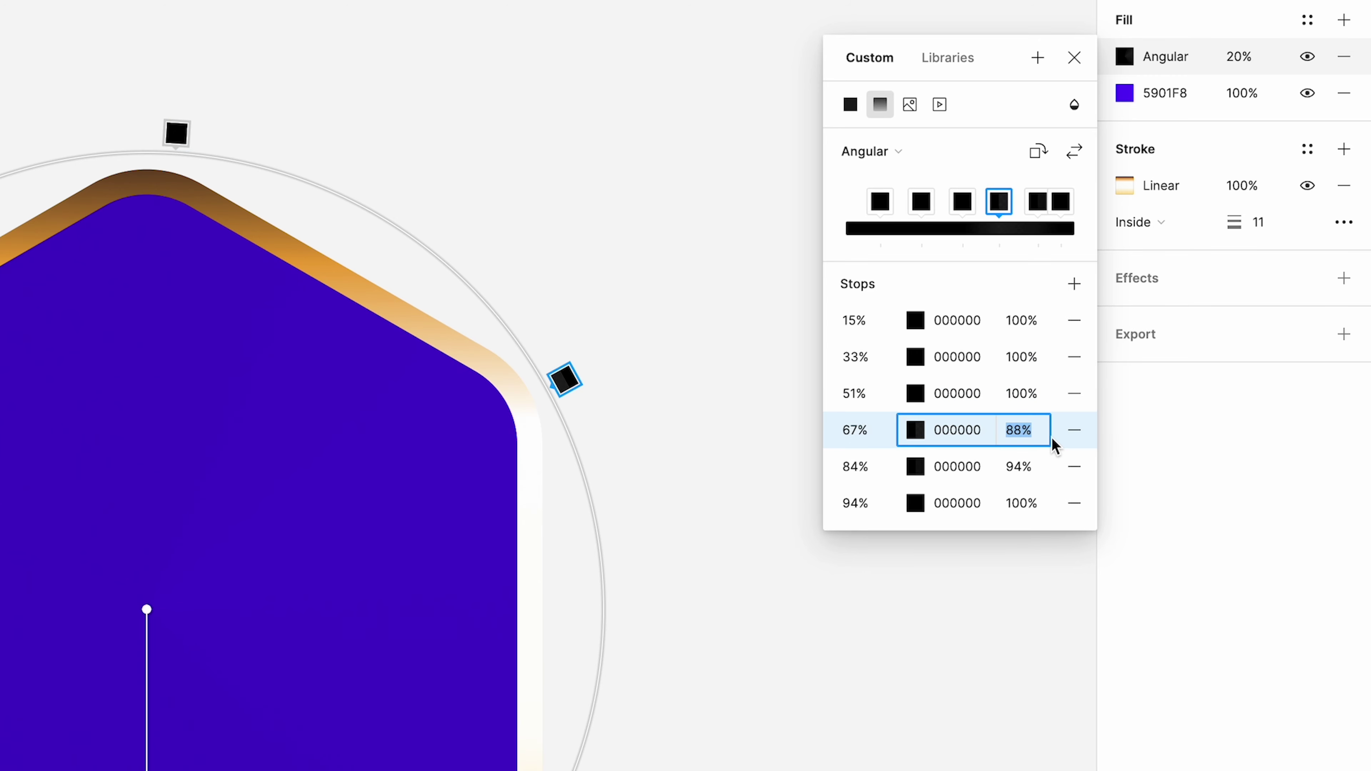
pyautogui.write('100')
pyautogui.press('Tab')
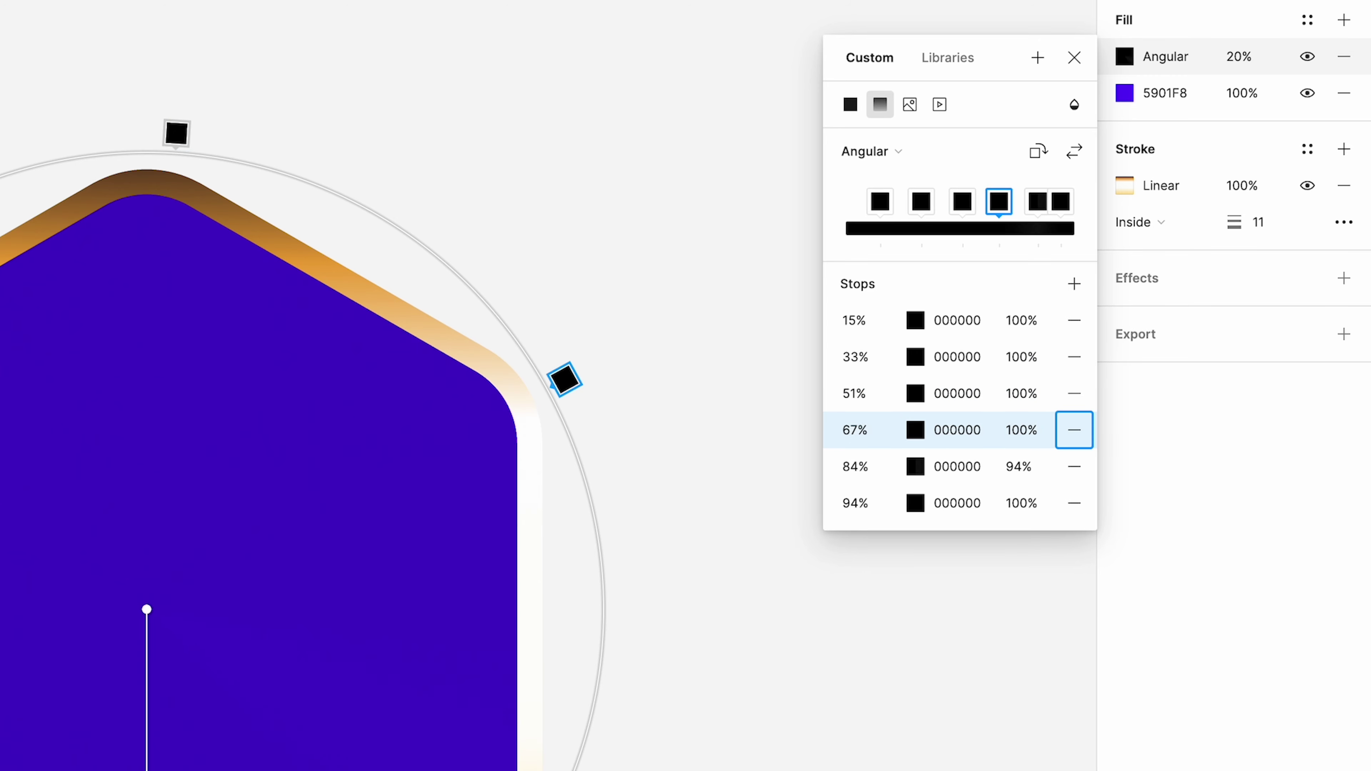
pyautogui.click(1027, 466)
pyautogui.write('100')
pyautogui.press('Tab')
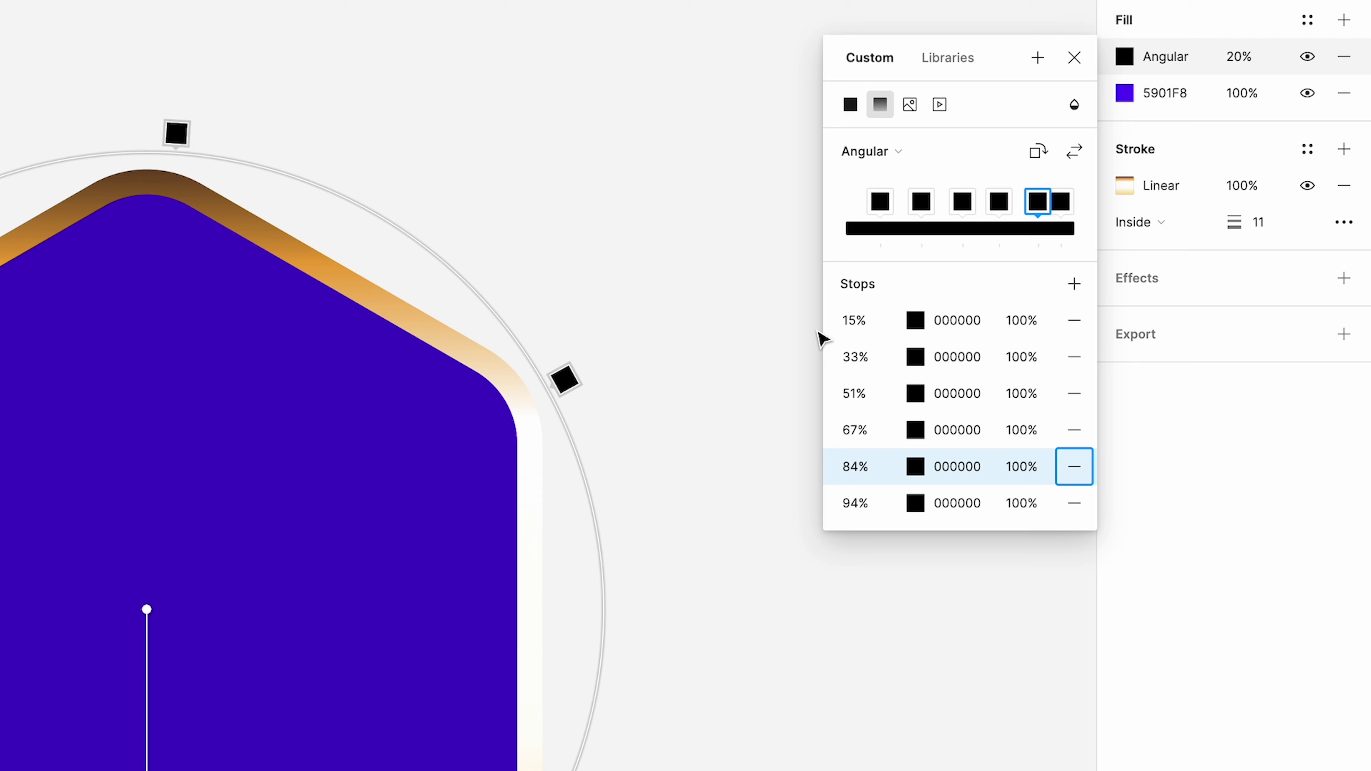
pyautogui.click(949, 313)
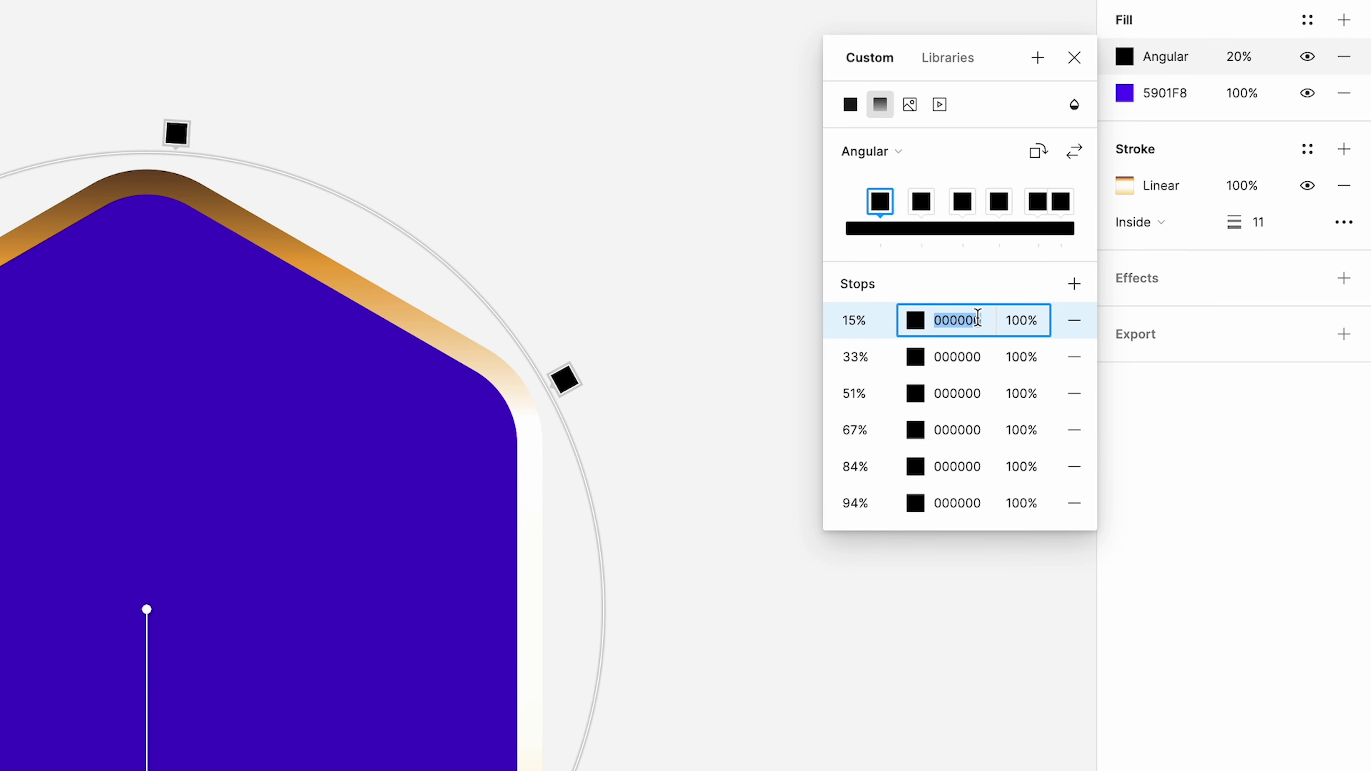
# Color the first three angular stops 8333C2, 857AFF and 5B49C6
pyautogui.write('8333C')
pyautogui.write('2')
pyautogui.press('Tab')
pyautogui.write('857')
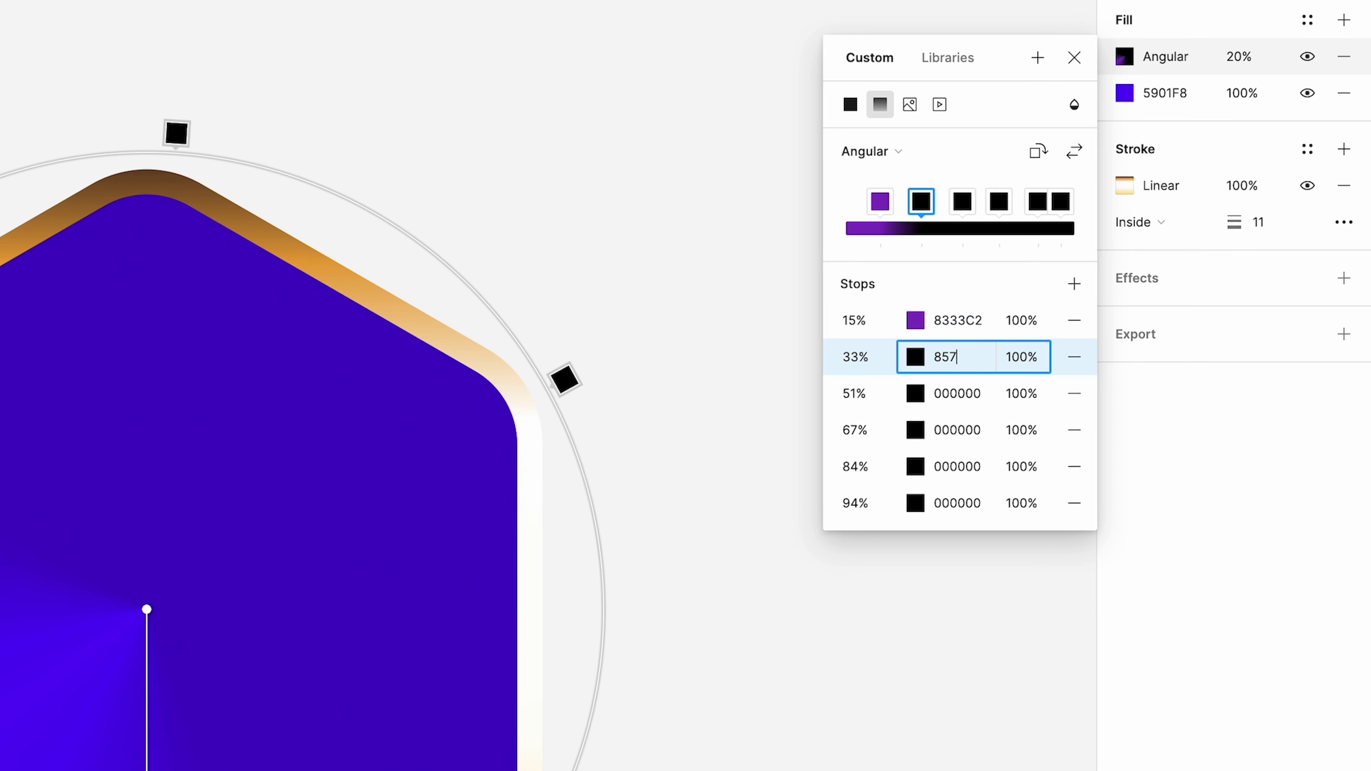
pyautogui.write('AFF')
pyautogui.press('Tab')
pyautogui.write('5b4')
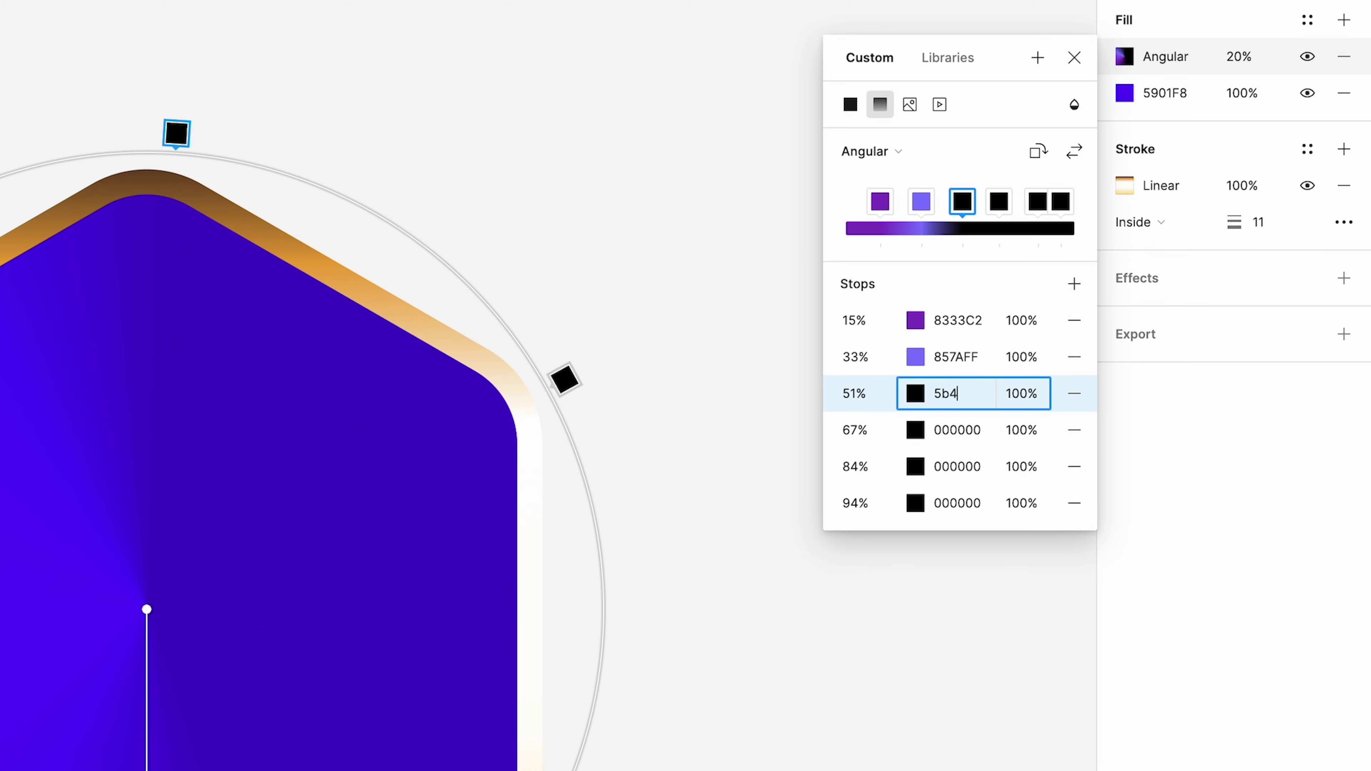
pyautogui.write('9c6')
pyautogui.press('Tab')
# Color the remaining angular stops A598FF, 4A35DD and 8A7AF6
pyautogui.press('Tab')
pyautogui.write('a')
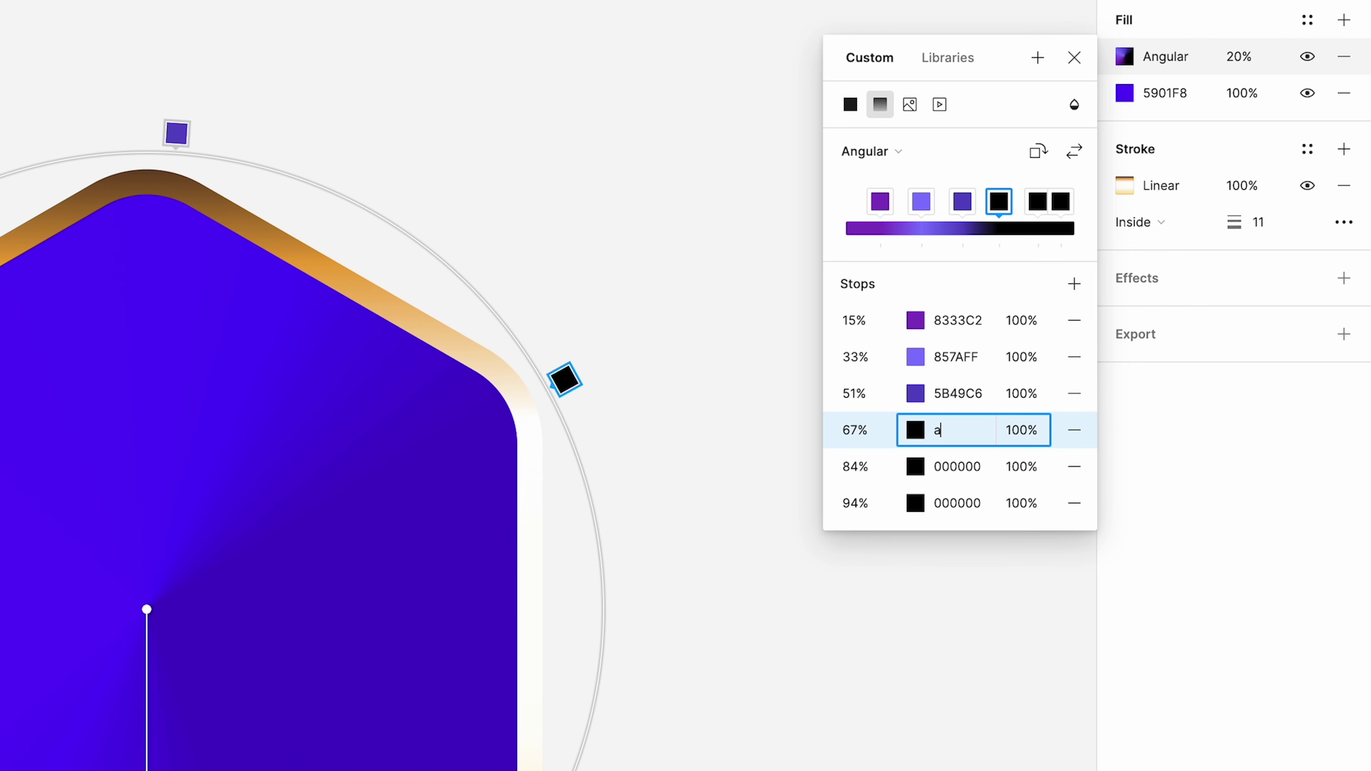
pyautogui.write('598ff')
pyautogui.press('Tab')
pyautogui.press('Tab')
pyautogui.press('Tab')
pyautogui.write('4a')
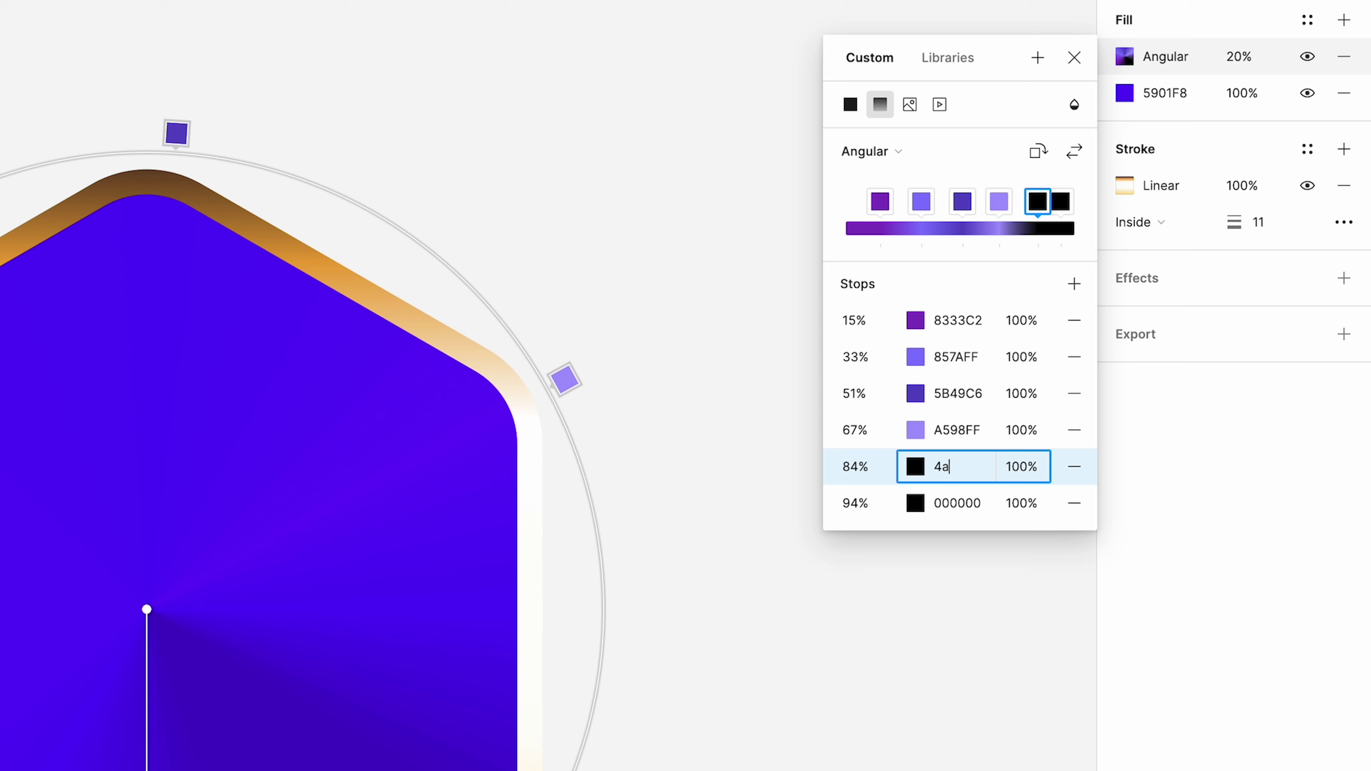
pyautogui.write('35dd')
pyautogui.press('Tab')
pyautogui.press('Tab')
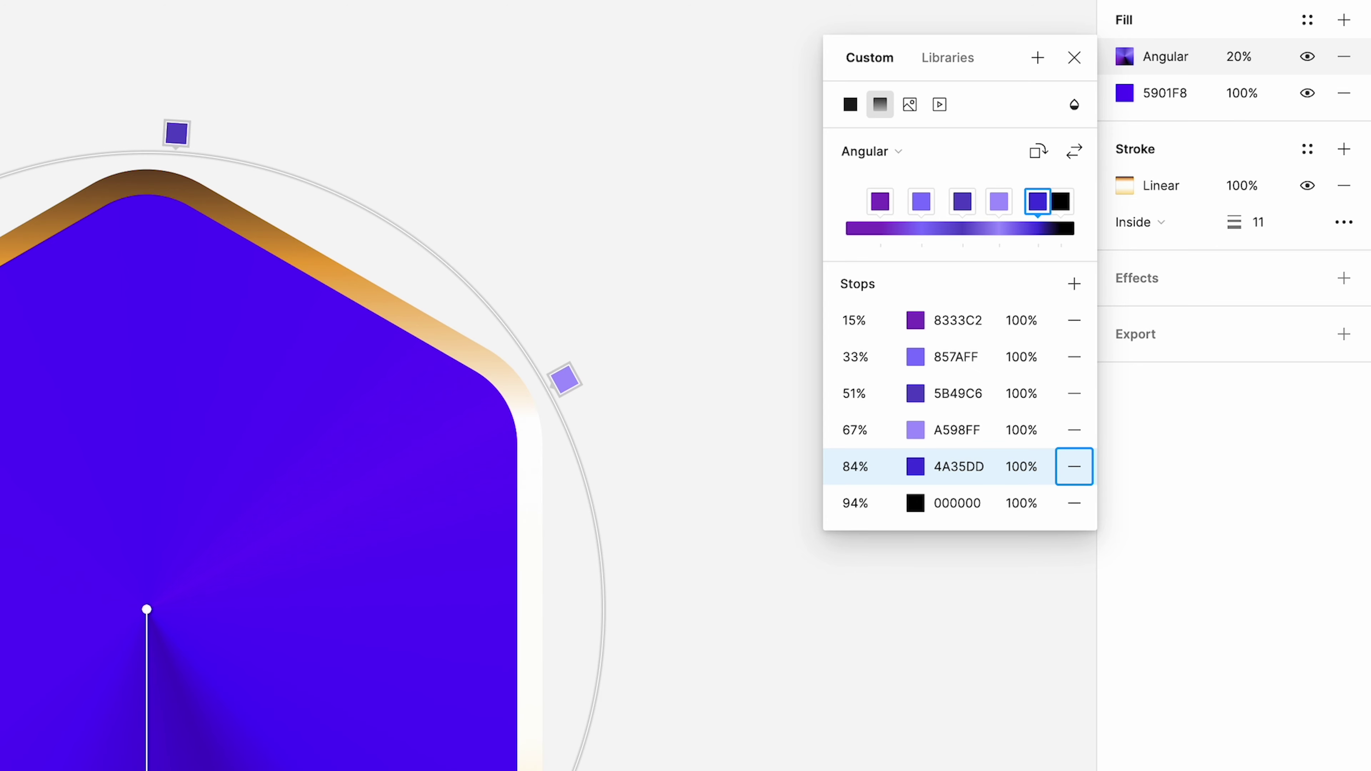
pyautogui.press('Tab')
pyautogui.click(956, 503)
pyautogui.write('8a')
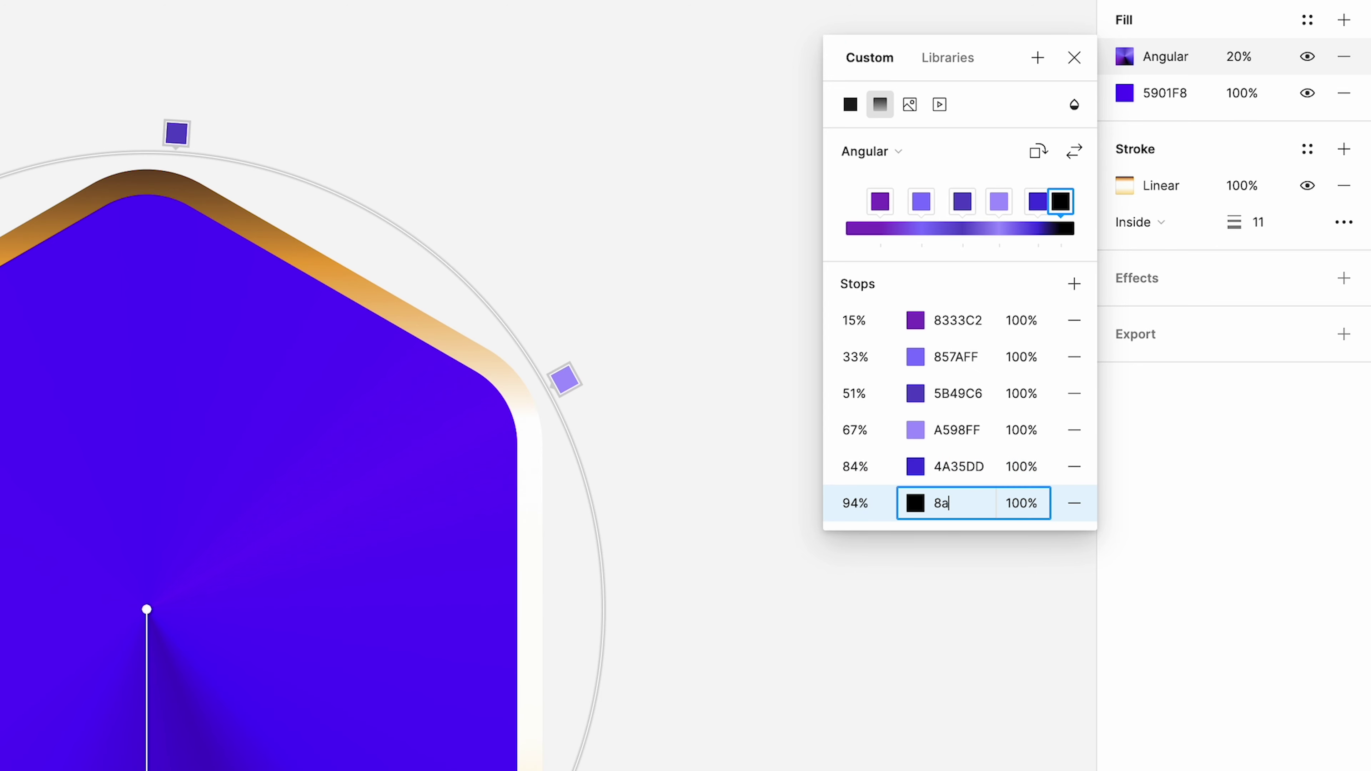
pyautogui.write('7af6')
pyautogui.press('Tab')
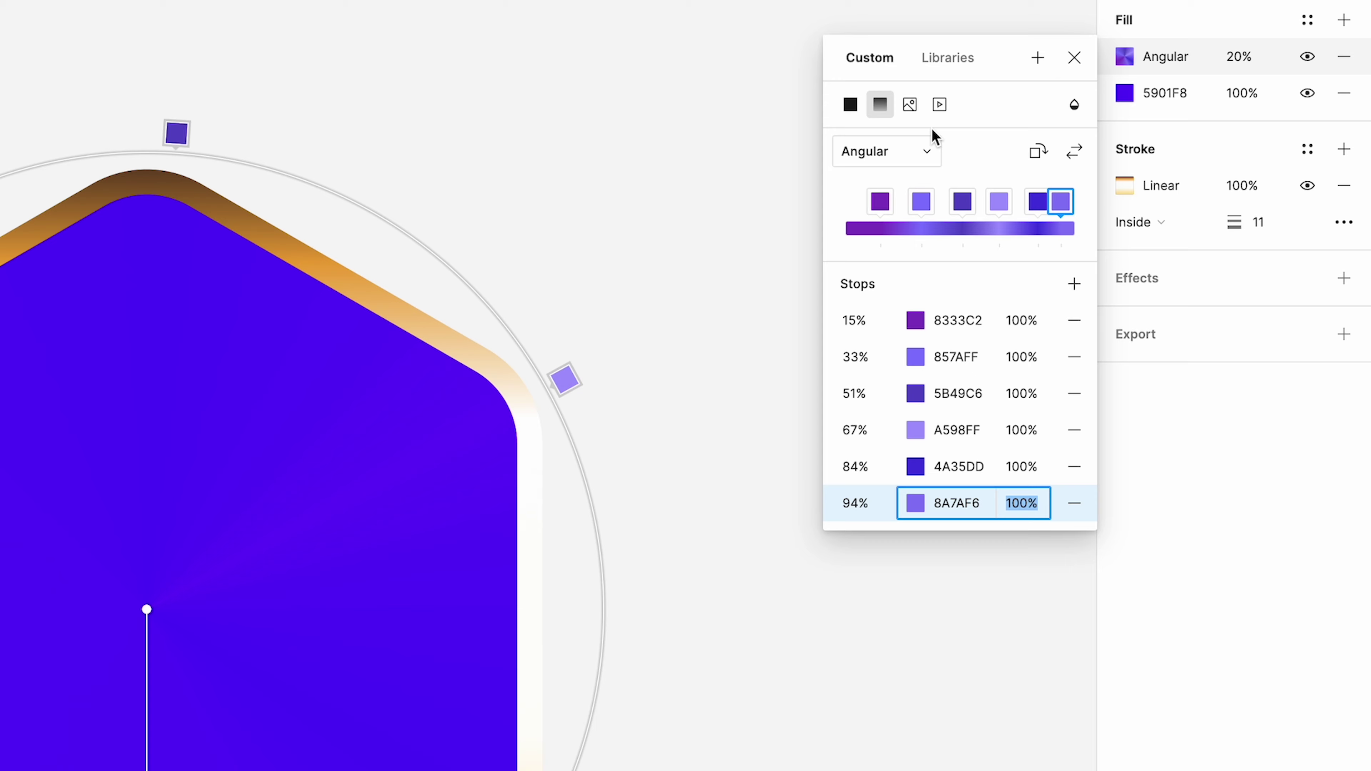
# Raise the angular gradient fill's opacity from 20% to 100%
pyautogui.press('Escape')
pyautogui.click(1242, 65)
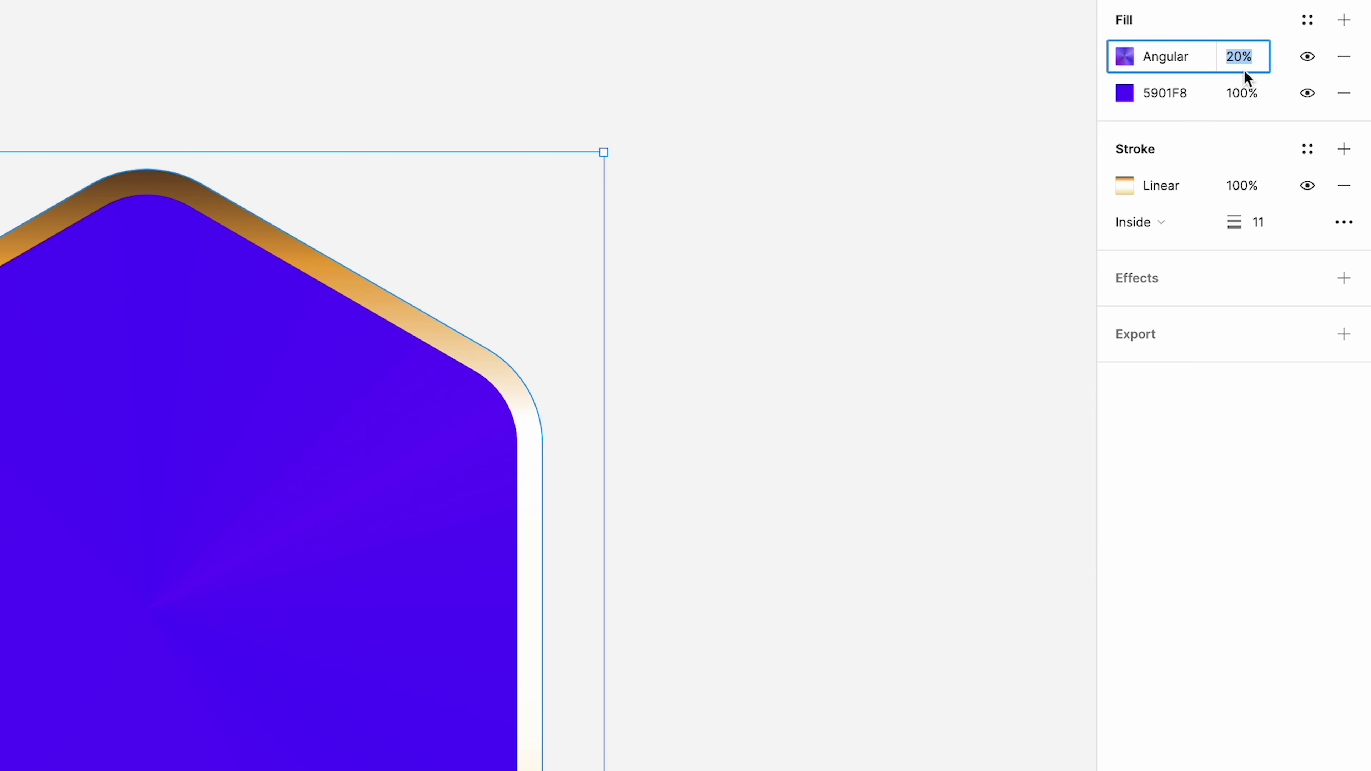
pyautogui.write('100')
pyautogui.press('Tab')
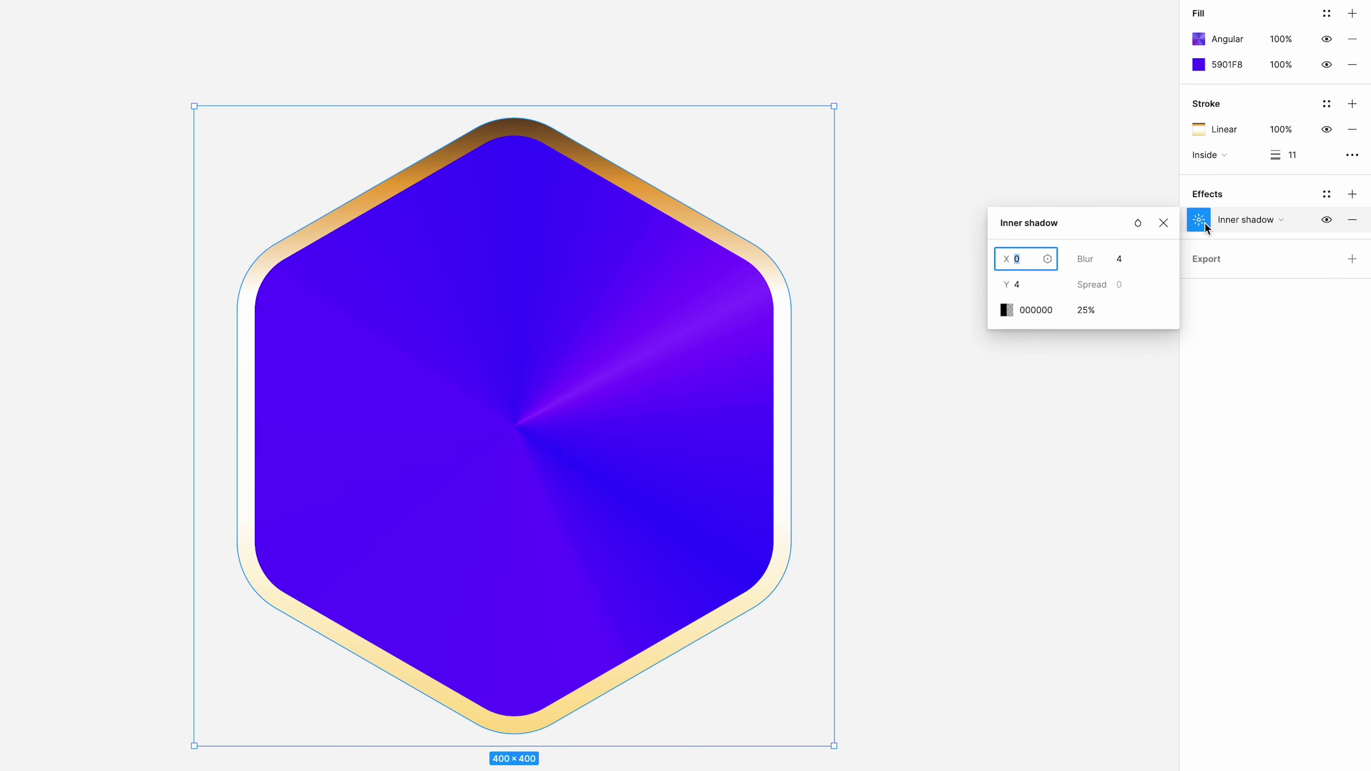
# Set the inner shadow to Y offset 8, blur 39 and 100% opacity
pyautogui.press('Tab')
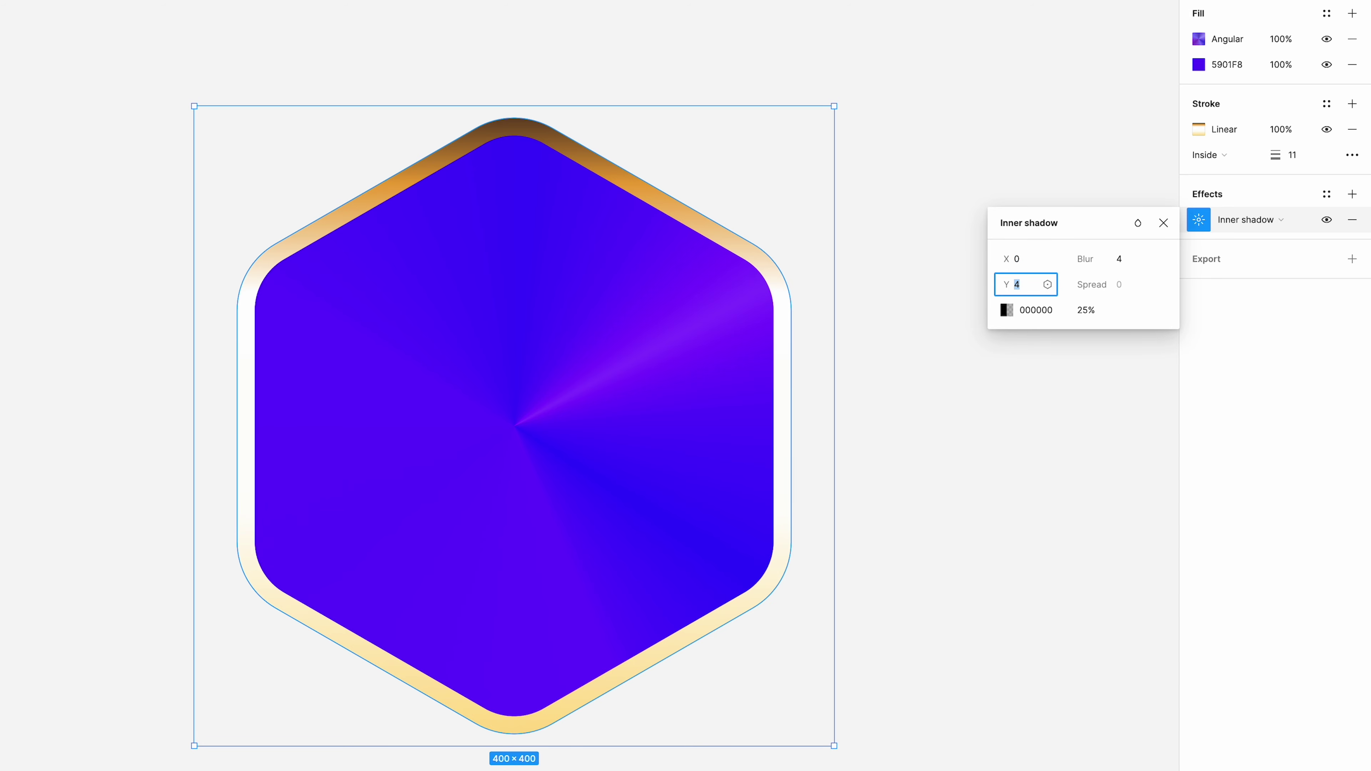
pyautogui.write('8')
pyautogui.press('Tab')
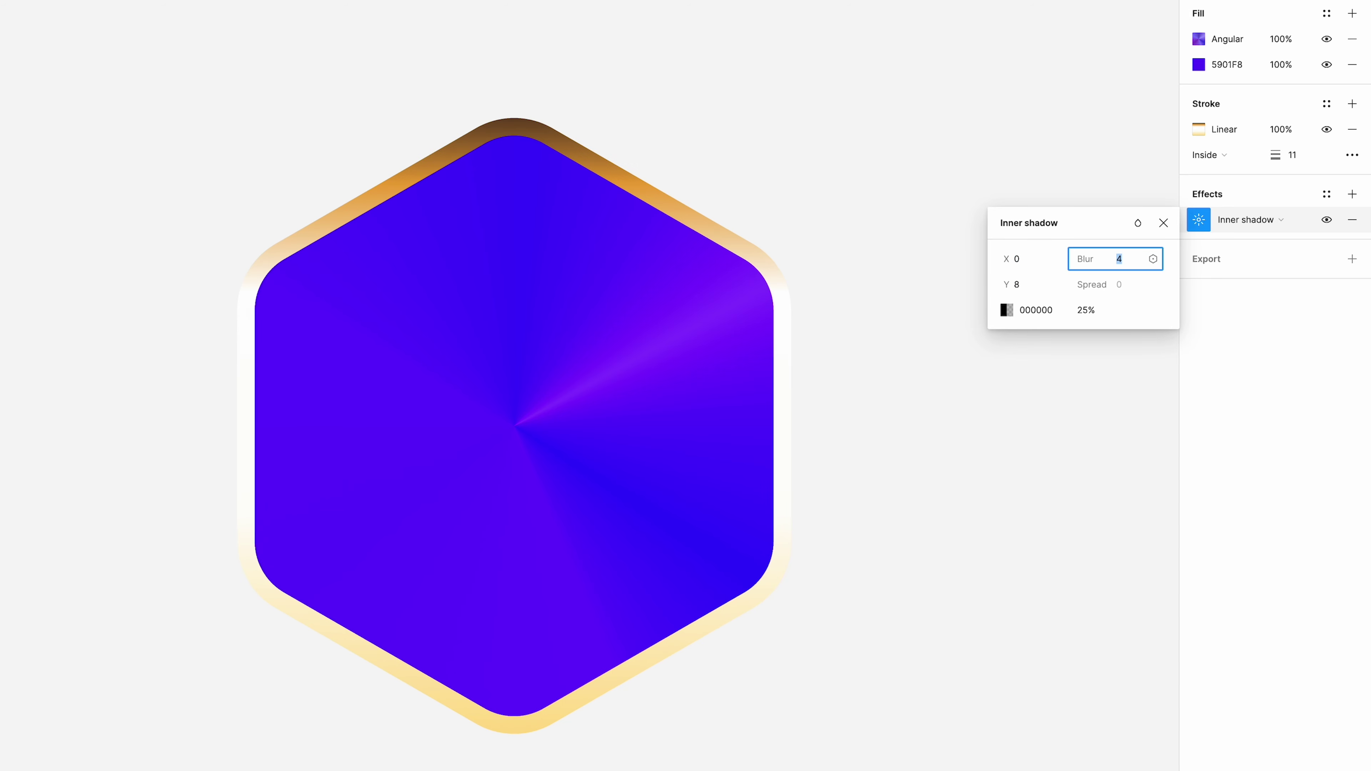
pyautogui.write('39')
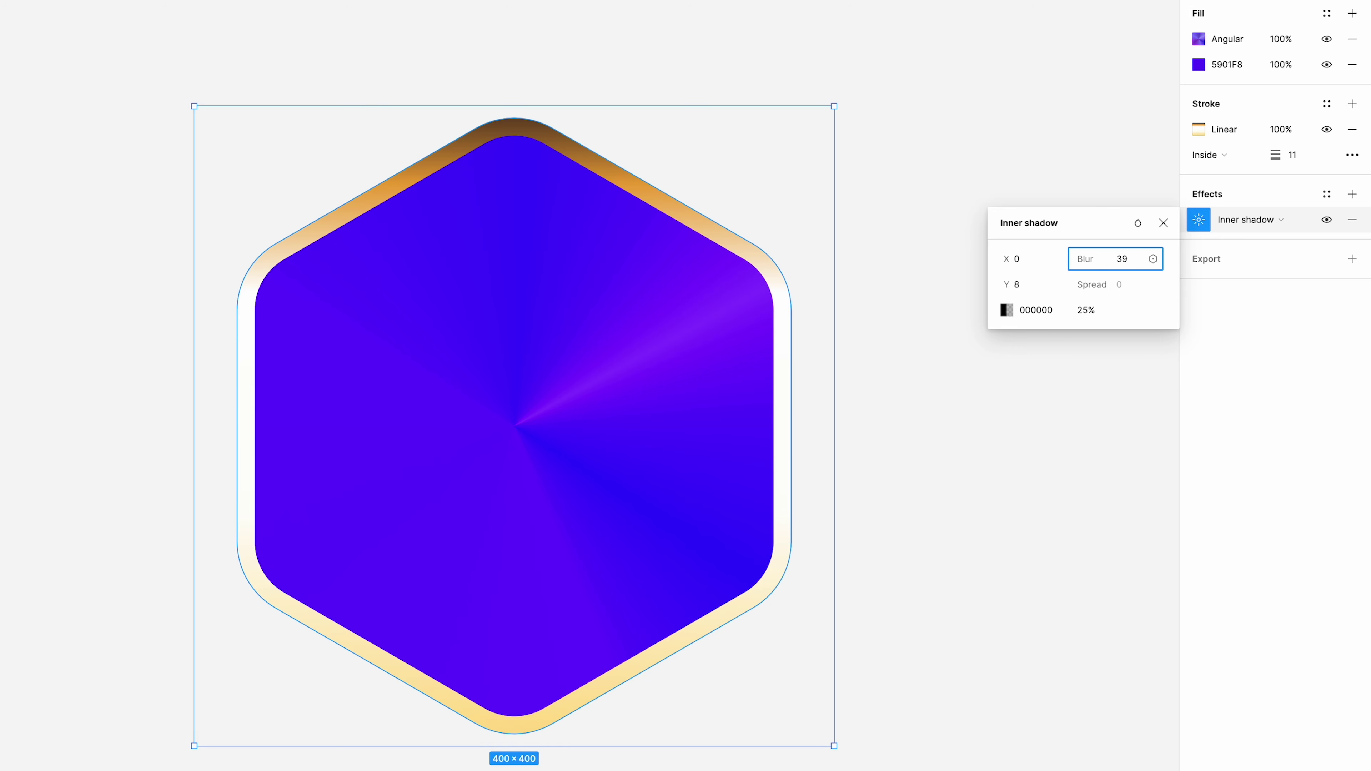
pyautogui.click(1086, 311)
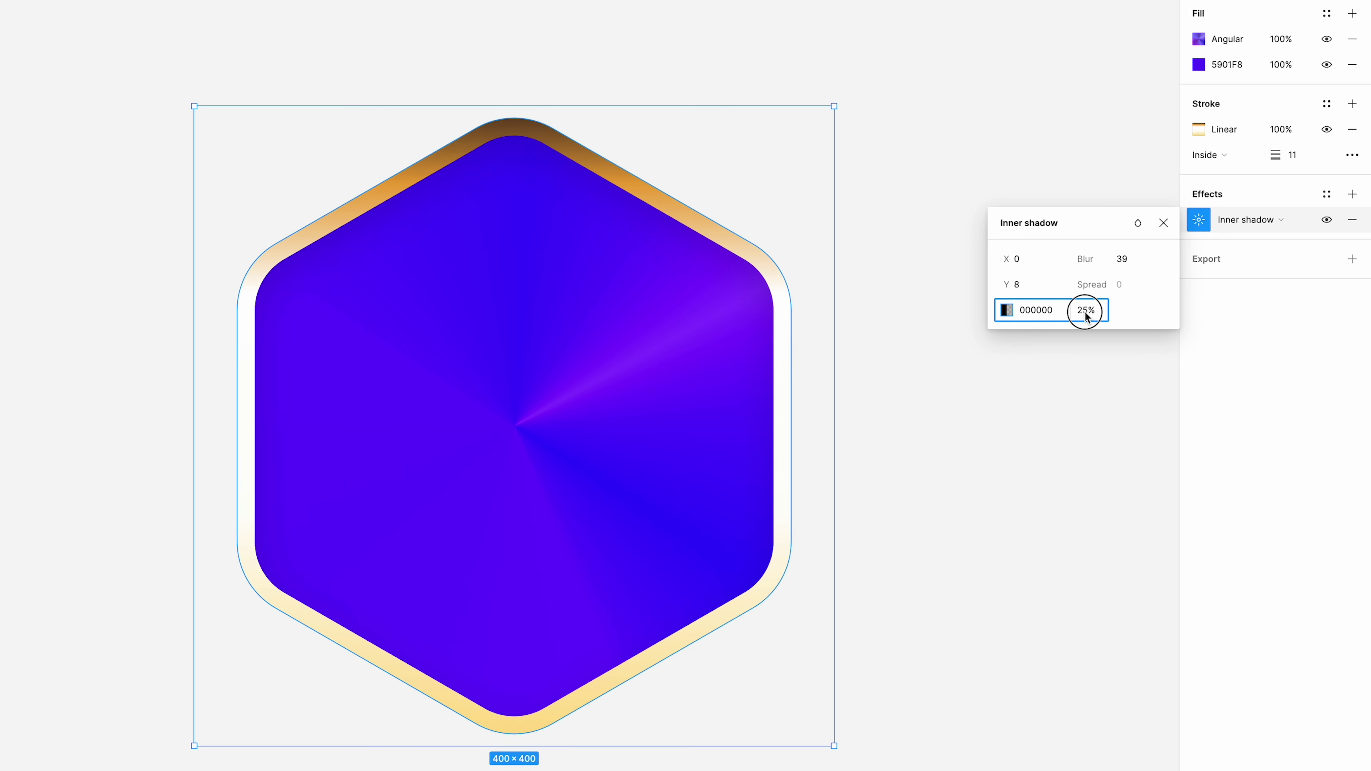
pyautogui.write('100')
pyautogui.press('Tab')
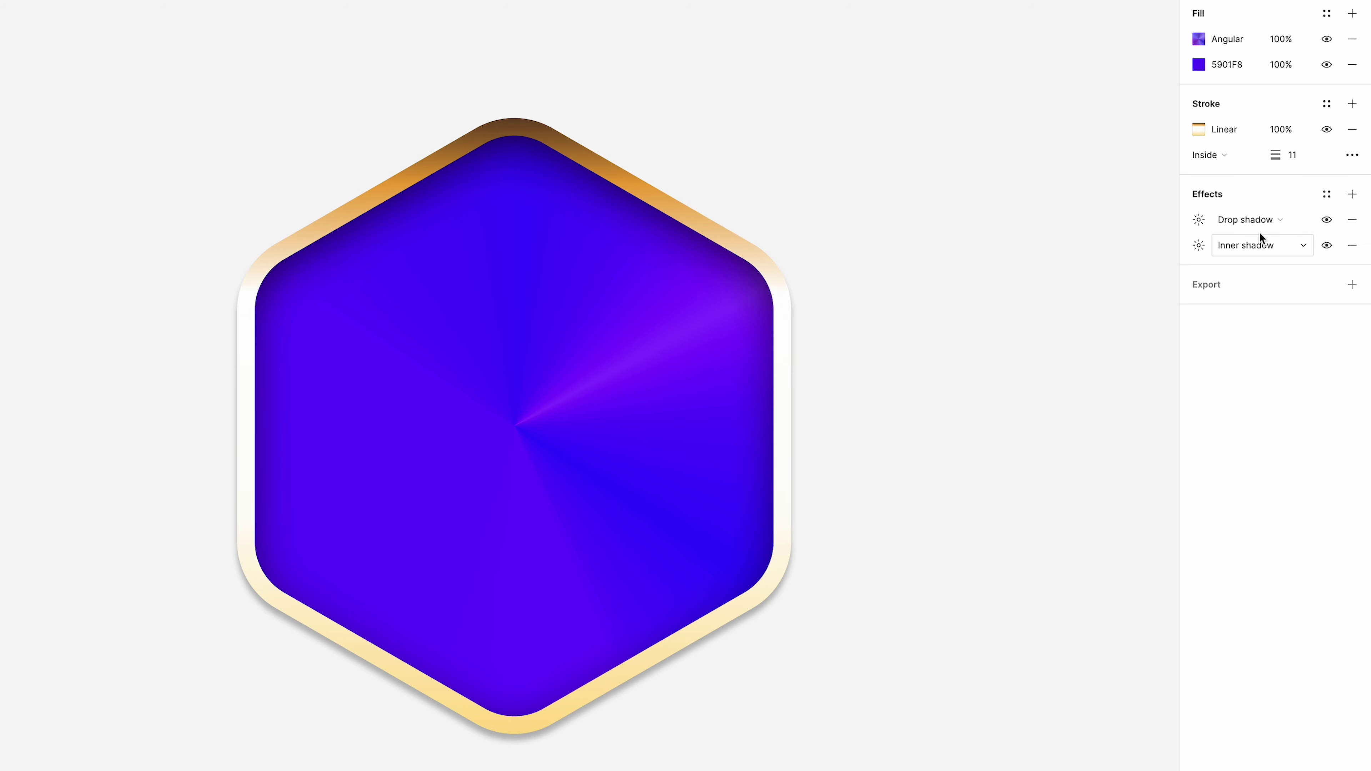
# Set the hexagon's existing drop shadow to blur 31 and Y 8, toggling it to compare
pyautogui.click(1199, 219)
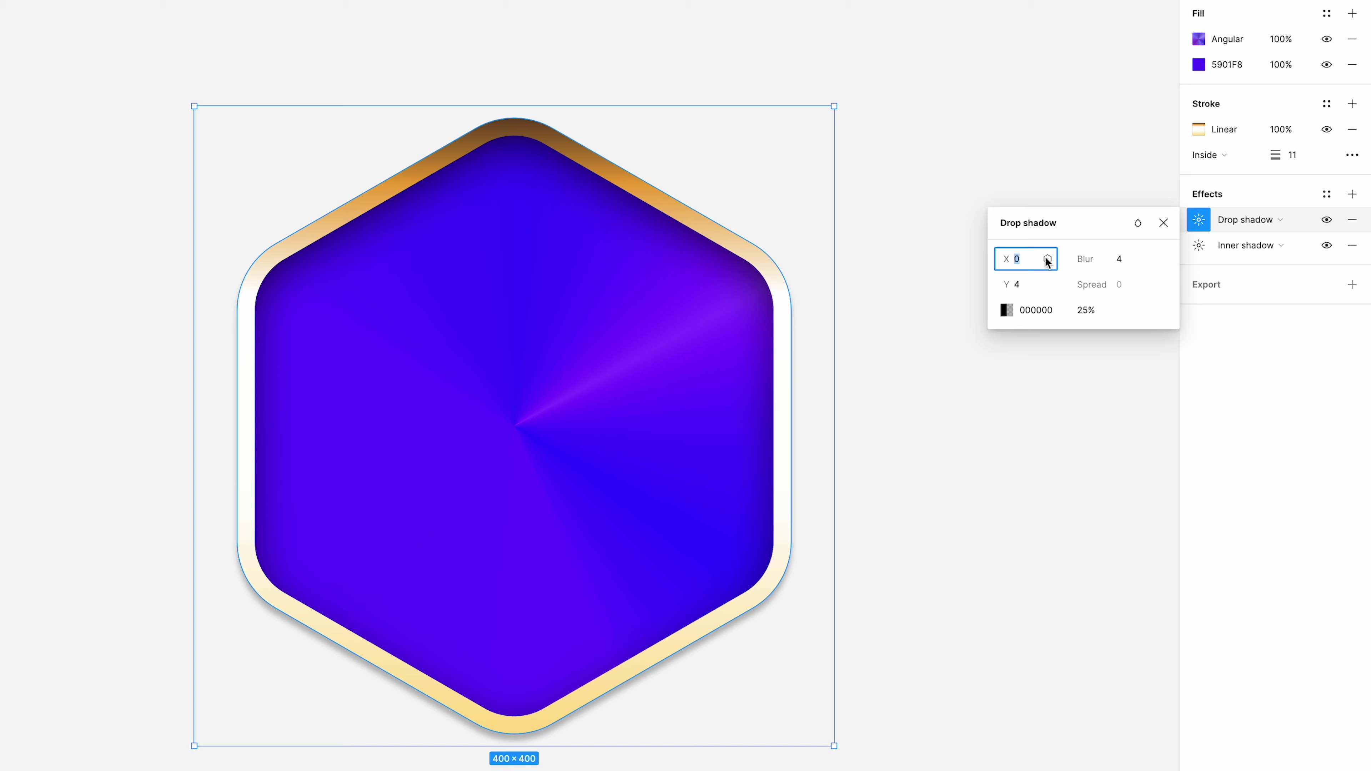
pyautogui.click(1130, 255)
pyautogui.write('31')
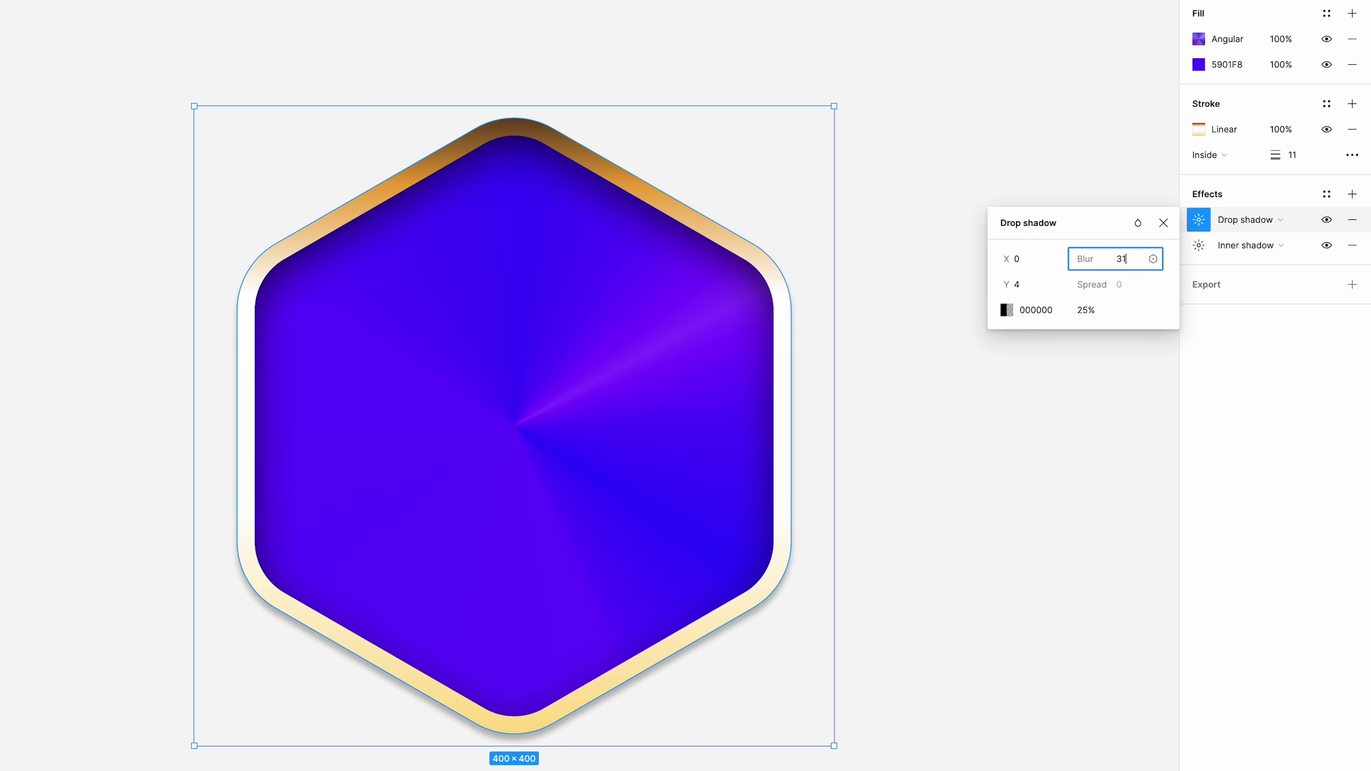
pyautogui.press('Tab')
pyautogui.press('Tab')
pyautogui.press('Escape')
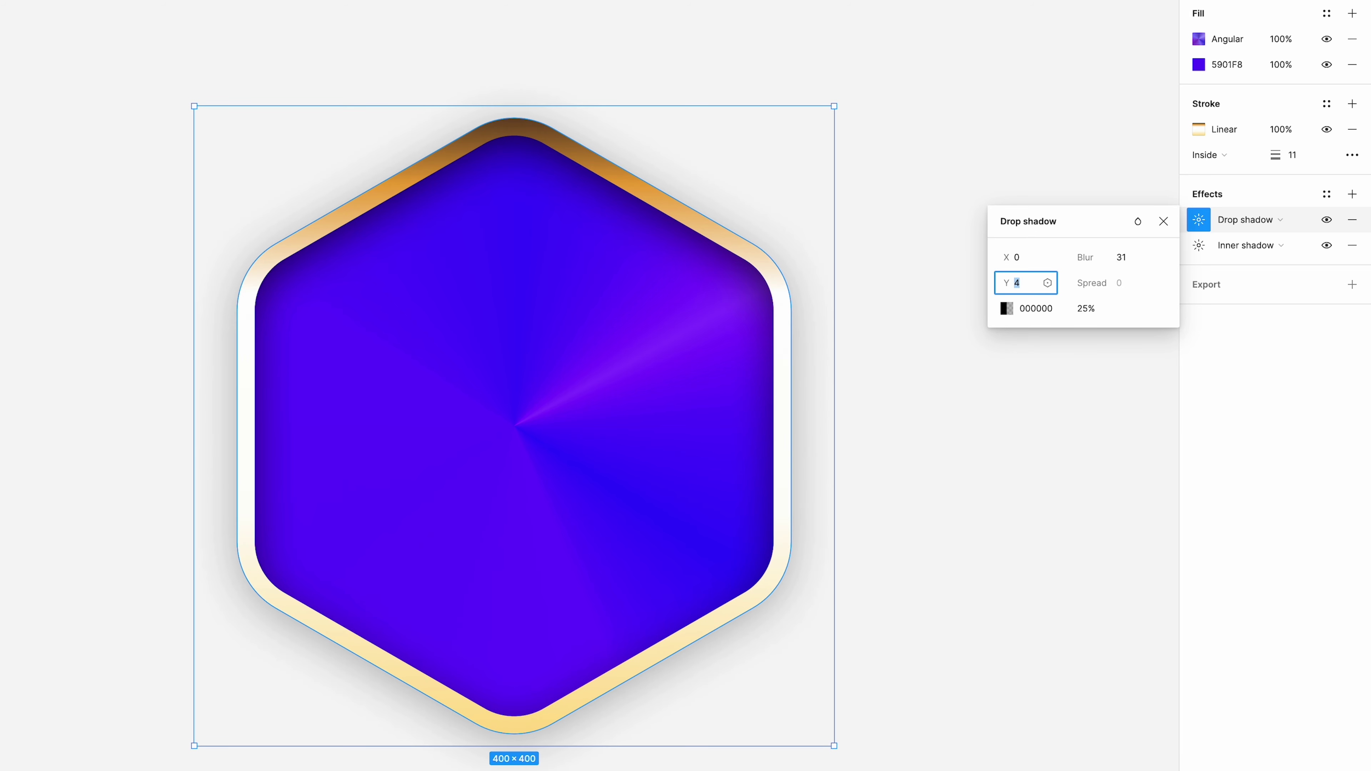
pyautogui.write('8')
pyautogui.press('Tab')
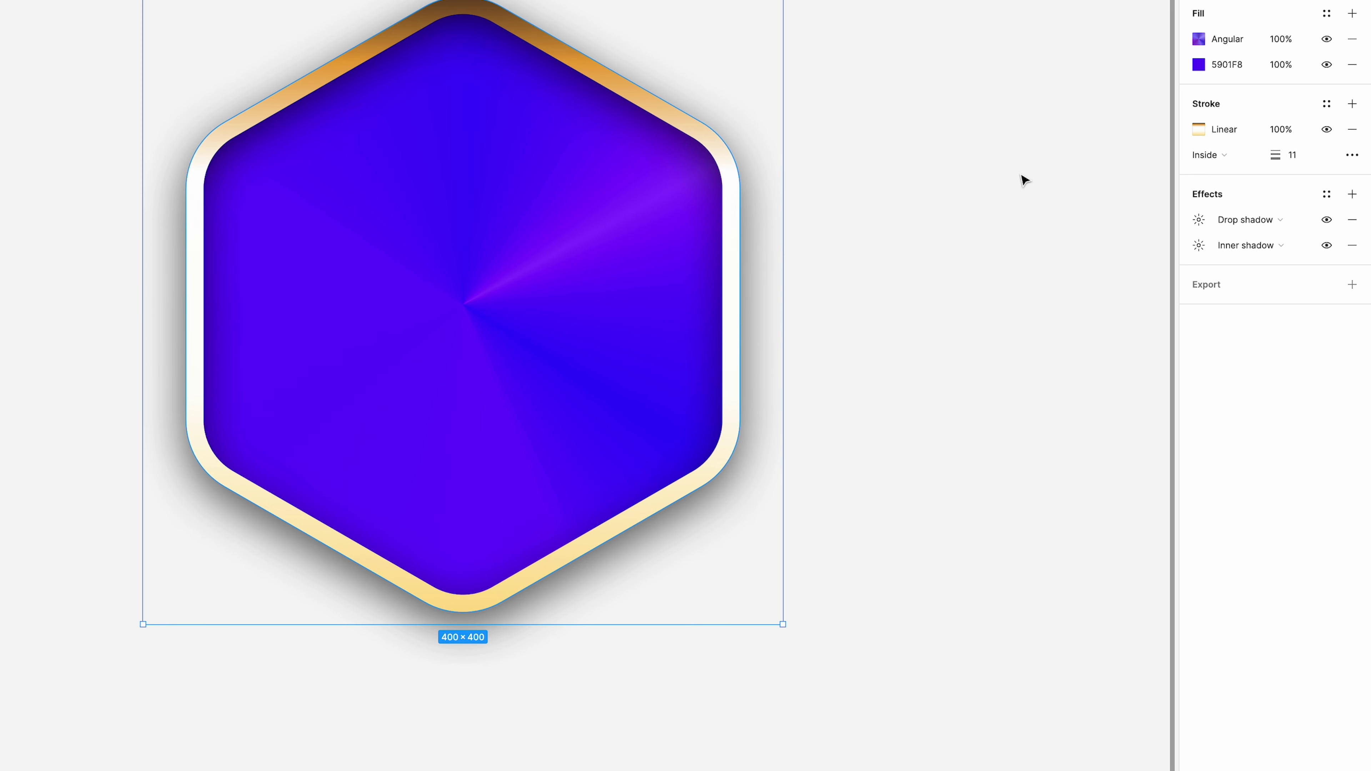
pyautogui.click(1199, 222)
pyautogui.press('Escape')
pyautogui.click(1328, 221)
pyautogui.click(1327, 221)
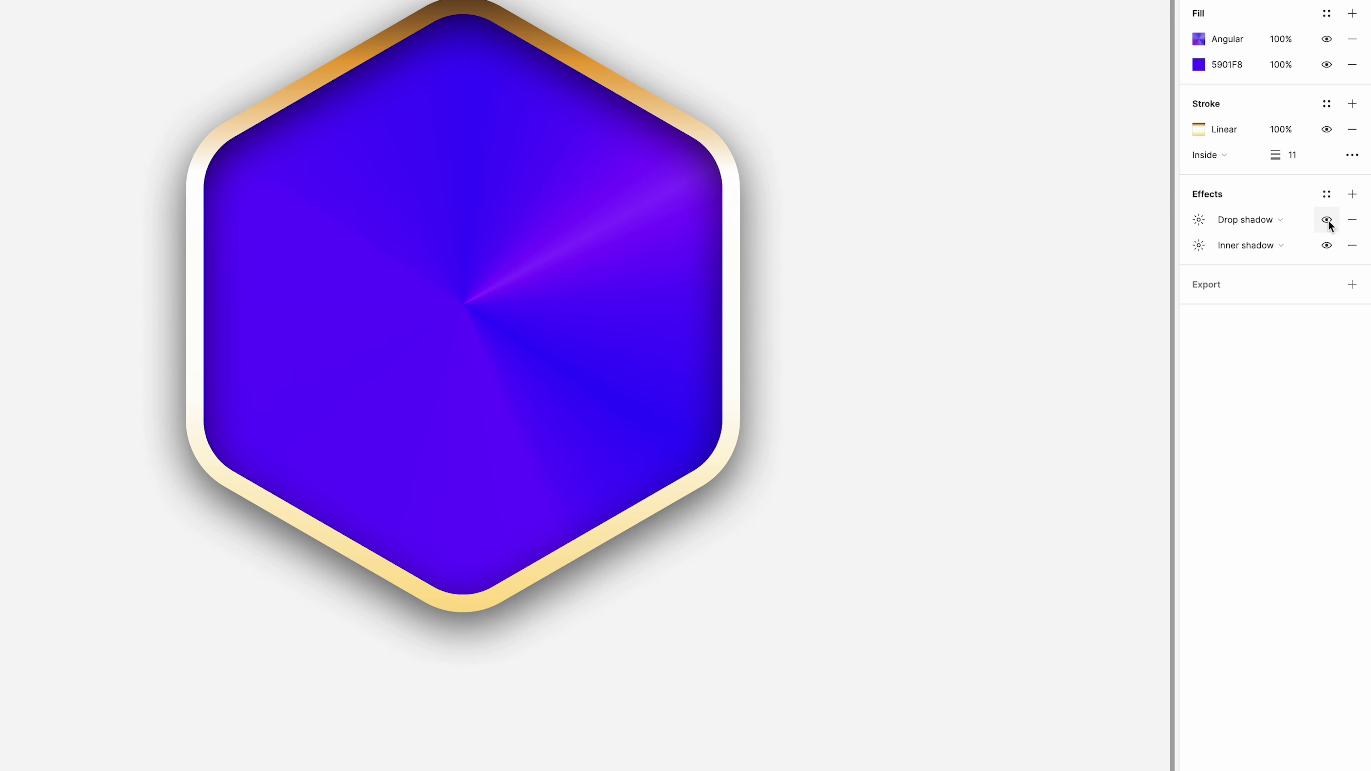
# Add a second drop shadow to the hexagon with Y 8 and blur 8
pyautogui.click(1352, 194)
pyautogui.click(1249, 221)
pyautogui.click(1237, 220)
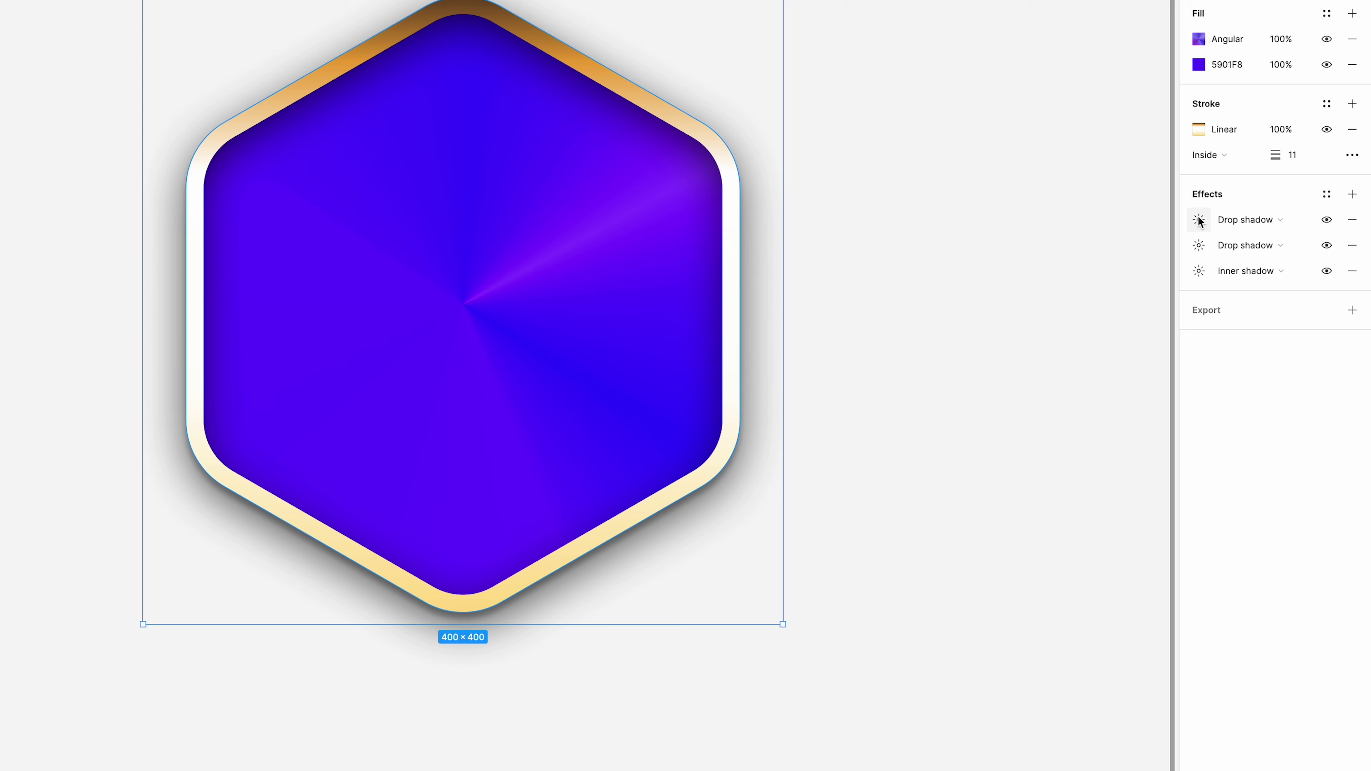
pyautogui.click(1199, 221)
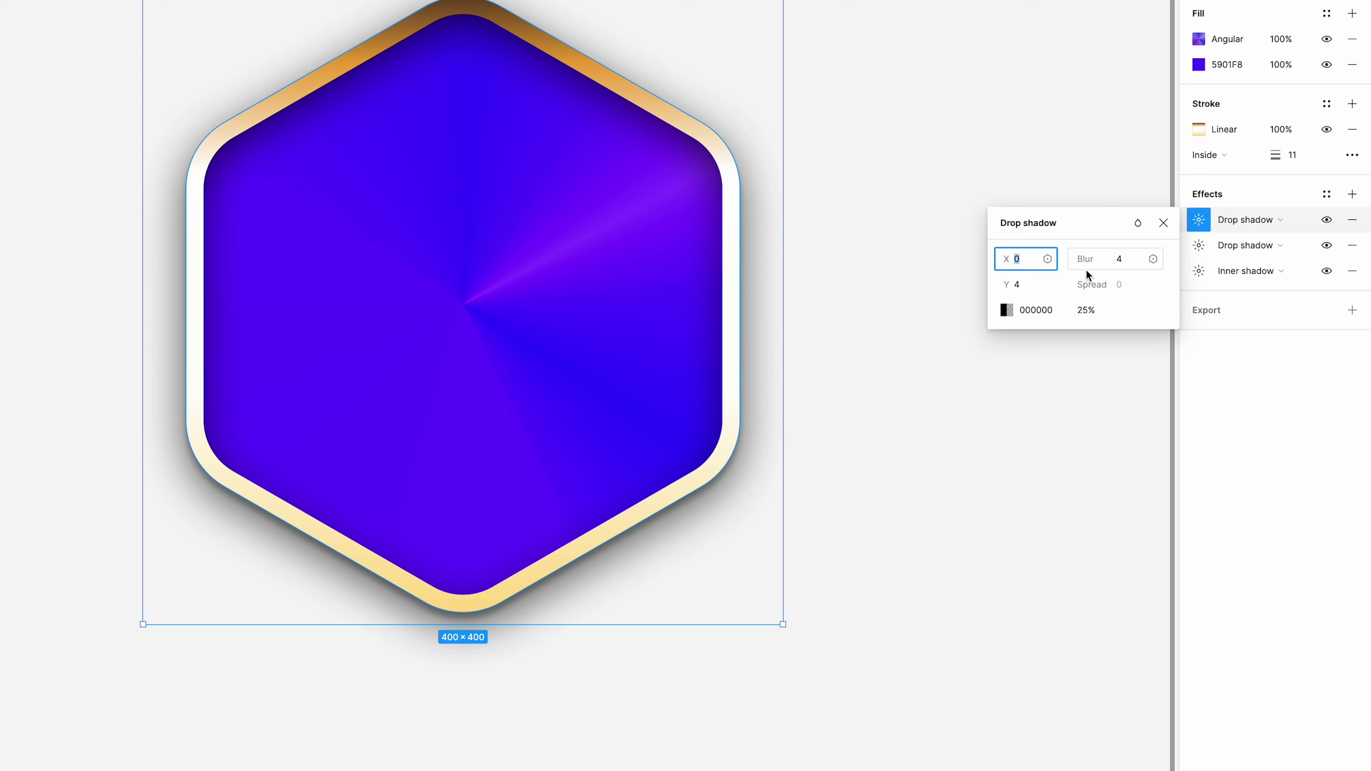
pyautogui.press('Tab')
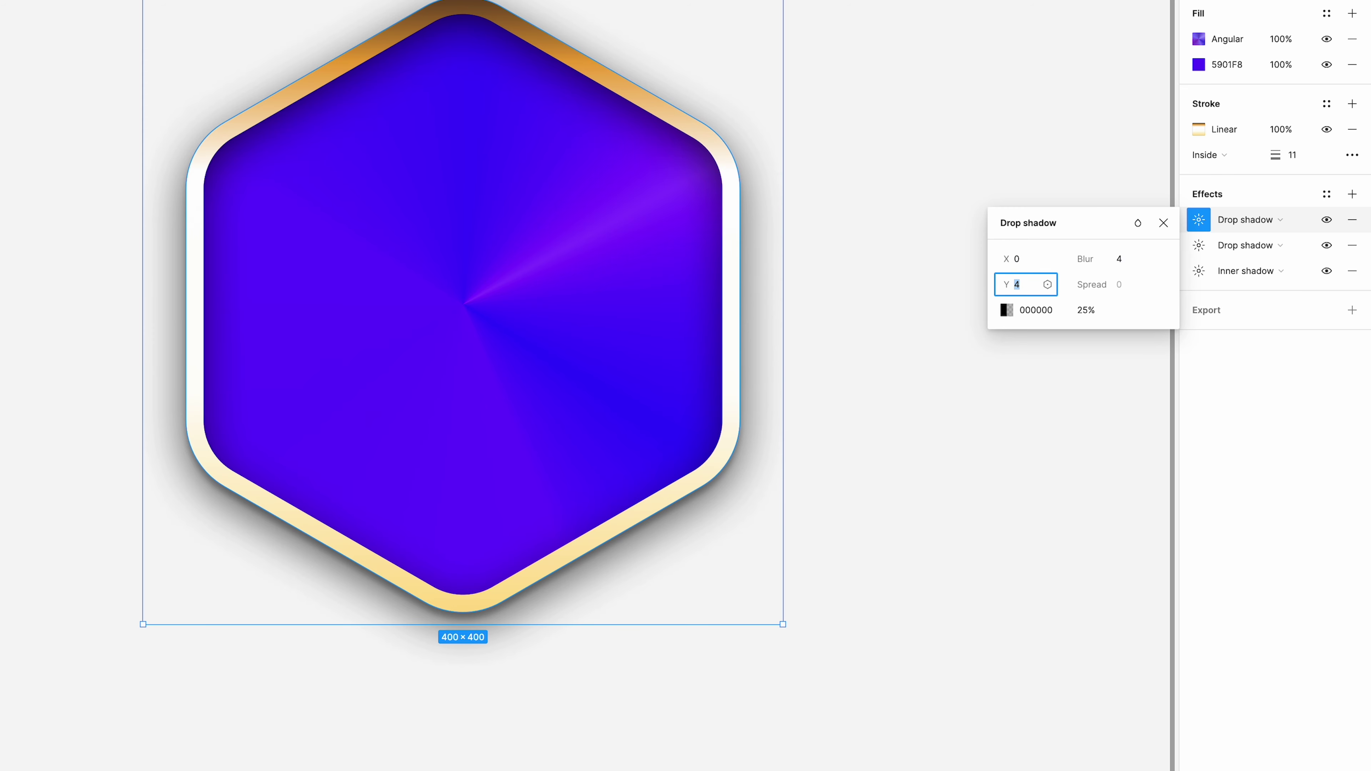
pyautogui.write('8')
pyautogui.press('Tab')
pyautogui.write('8')
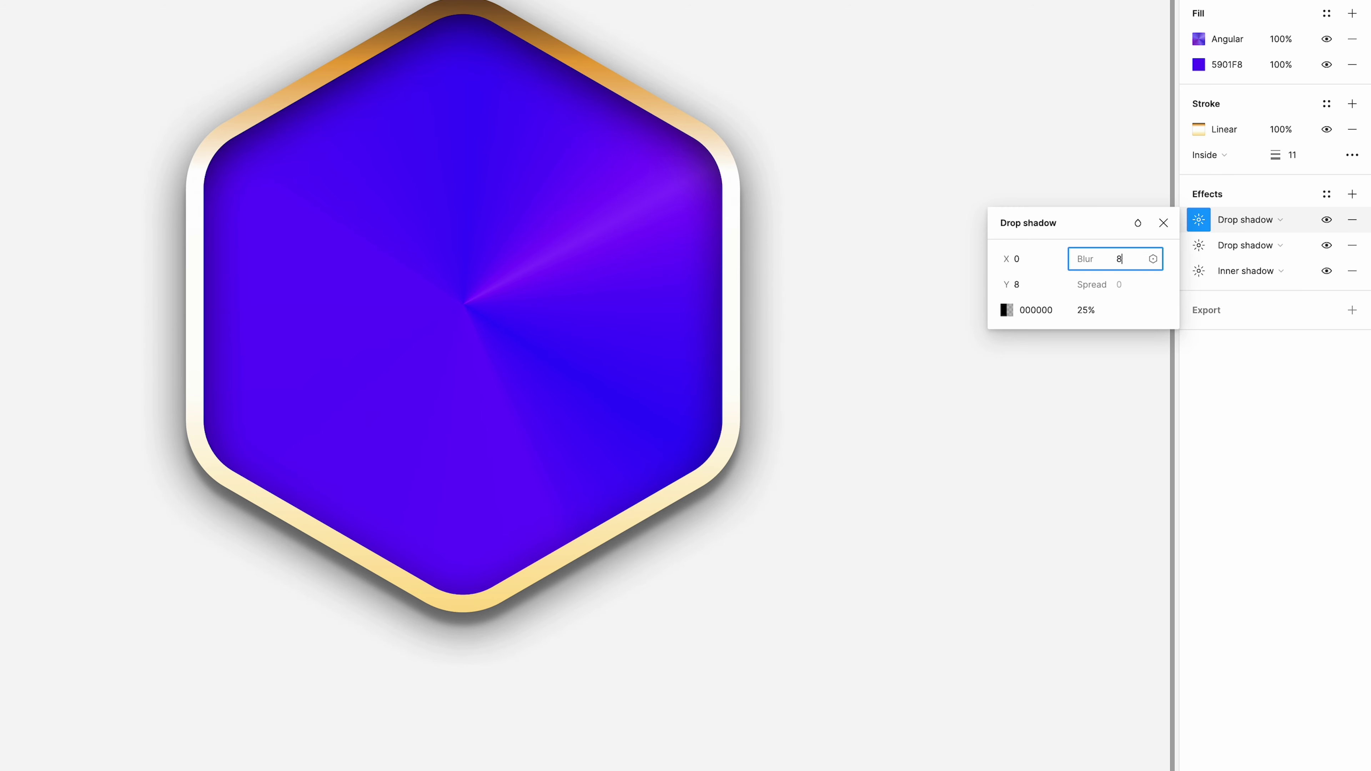
pyautogui.press('Escape')
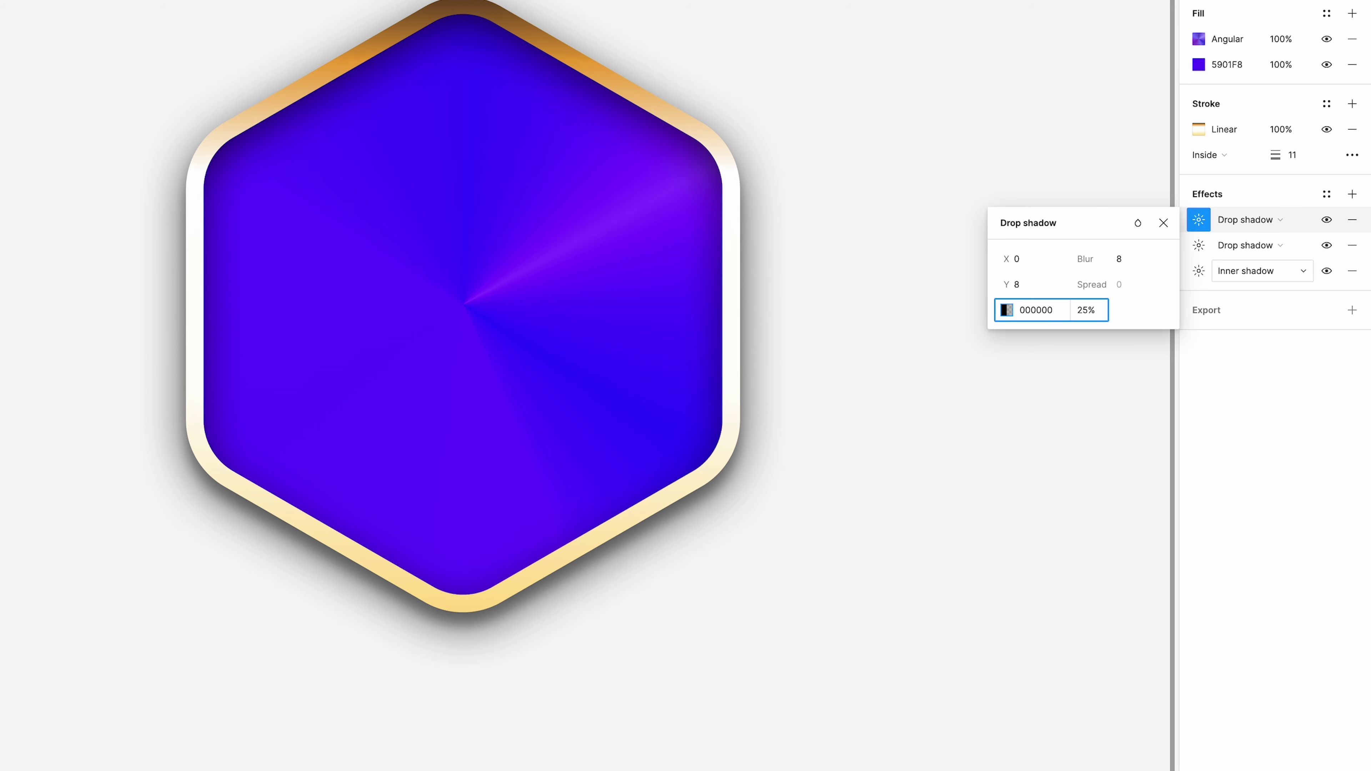
pyautogui.press('Escape')
# Toggle both drop shadows off and on to compare their effect on the hexagon
pyautogui.click(1198, 219)
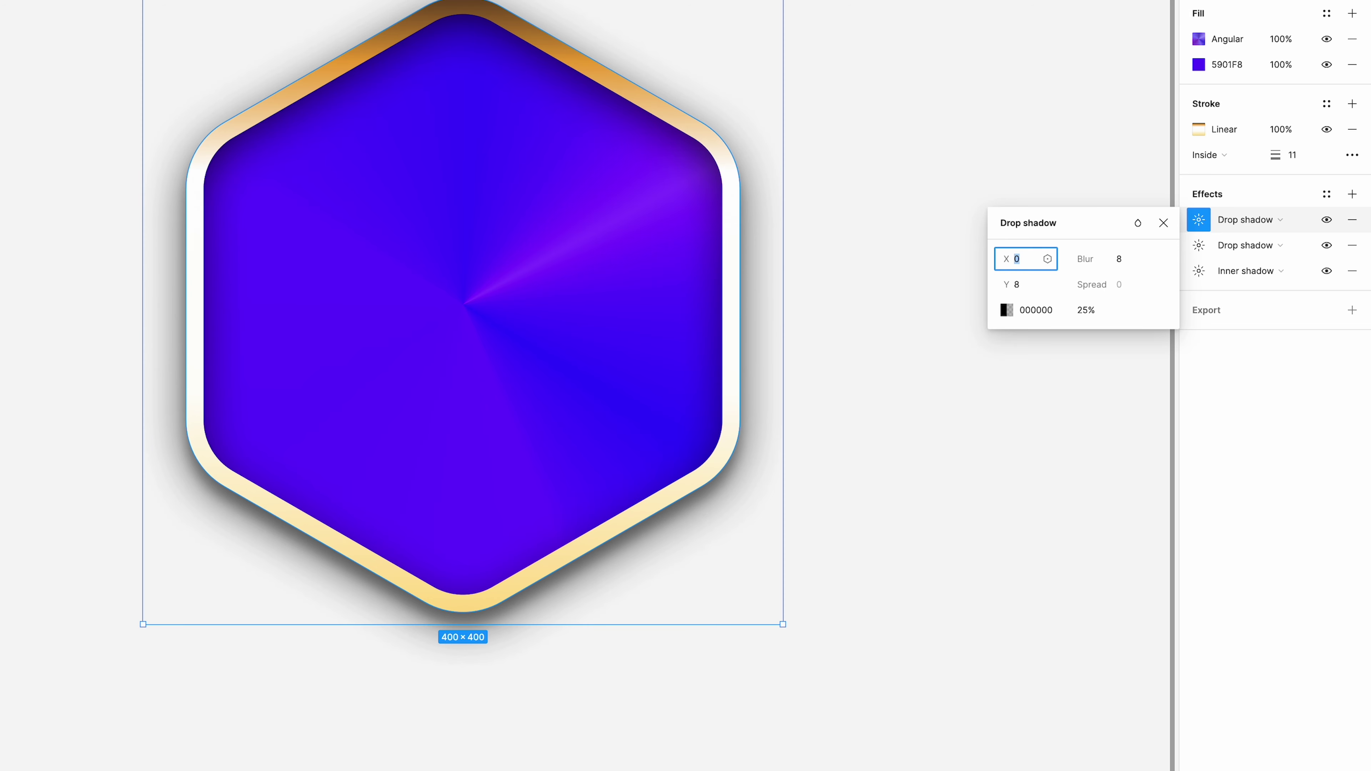
pyautogui.press('Escape')
pyautogui.click(1326, 219)
pyautogui.click(1327, 219)
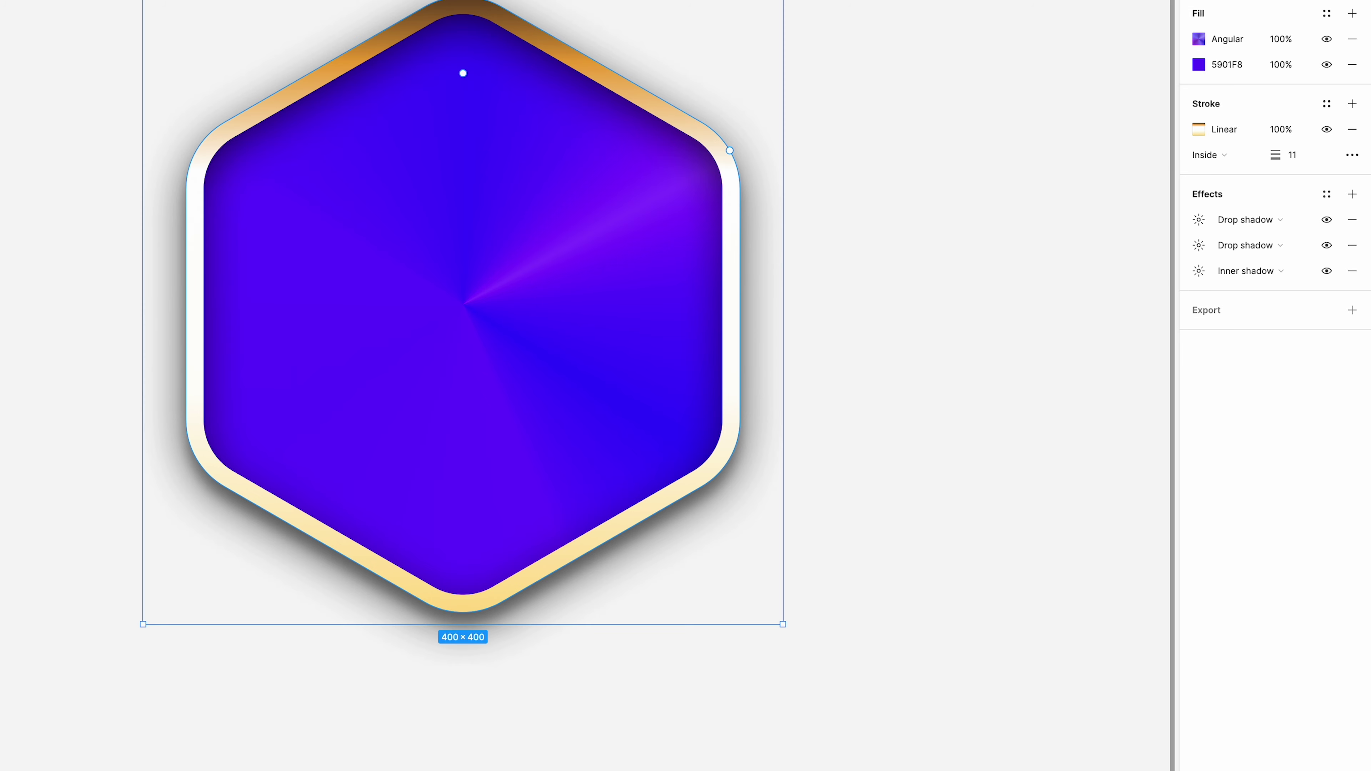
pyautogui.click(1326, 219)
pyautogui.click(1327, 219)
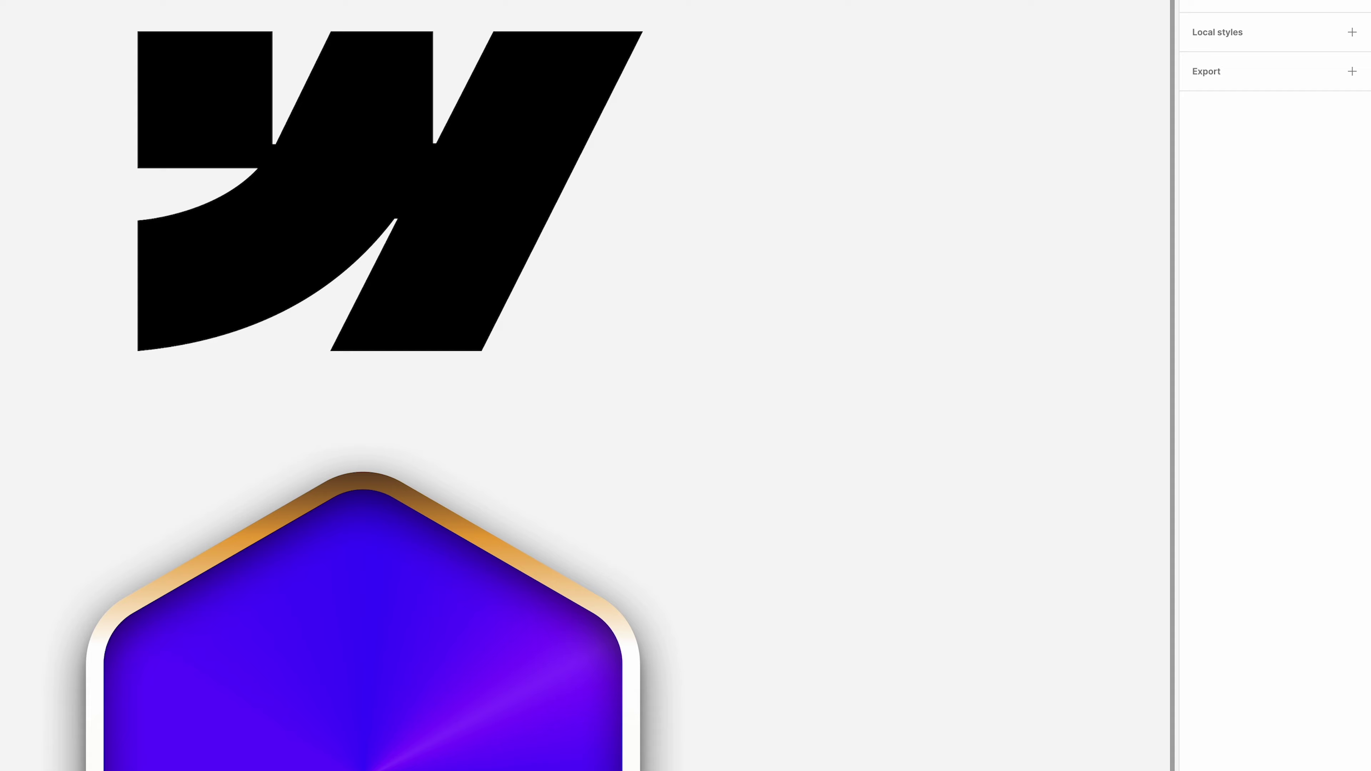
# Scale the black W logo proportionally to height 120, making it 189.6 × 120
pyautogui.click(205, 189)
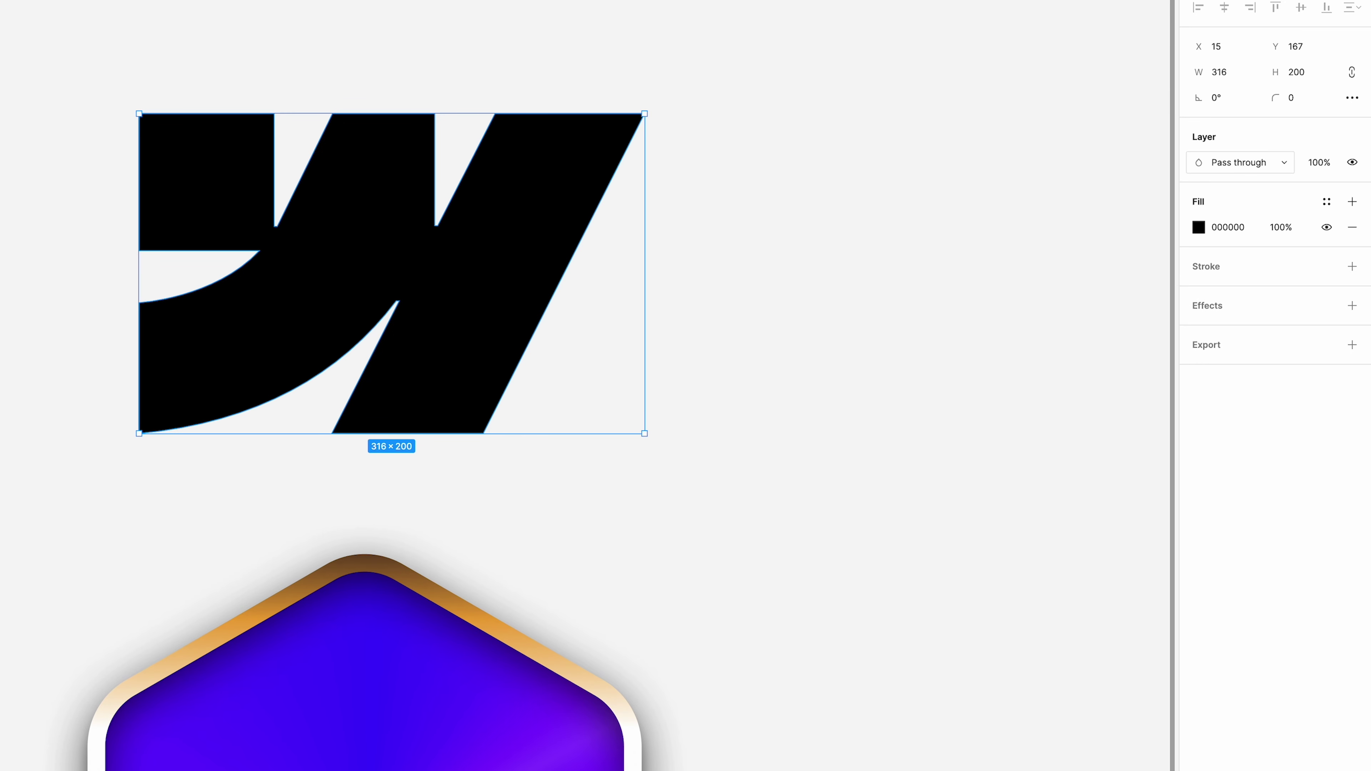
pyautogui.click(1296, 72)
pyautogui.write('12')
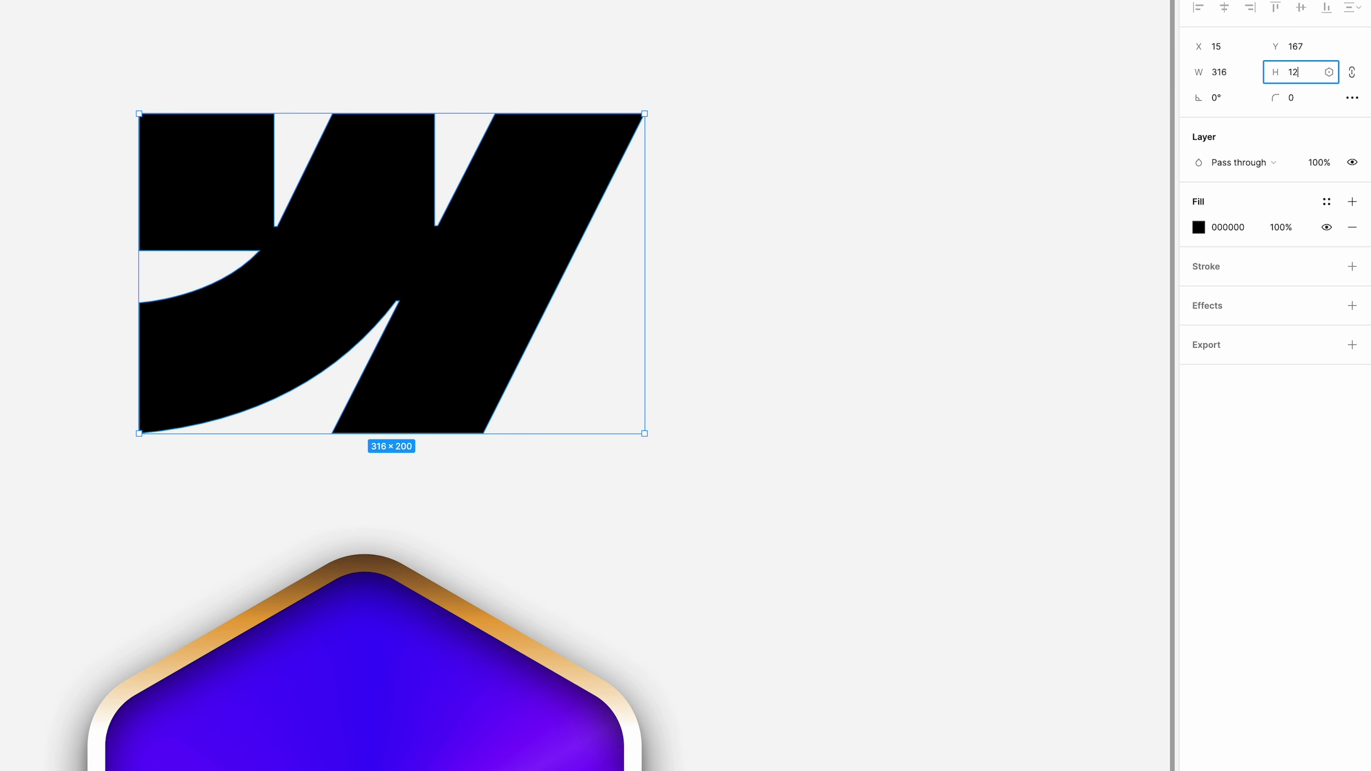
pyautogui.write('0')
pyautogui.press('Tab')
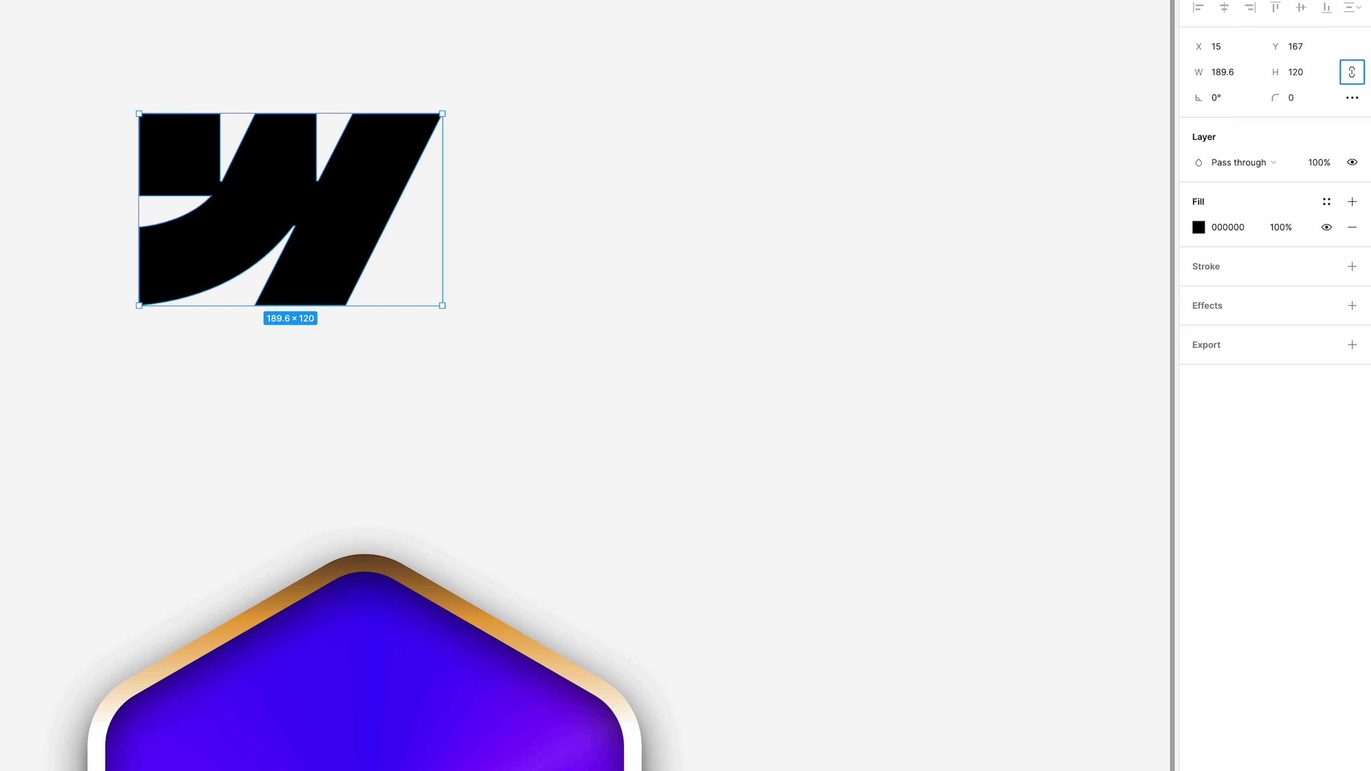
# Give the W logo a linear gradient fill from FFFFFF at 0% to 8EB3FF at 100%
pyautogui.click(1198, 228)
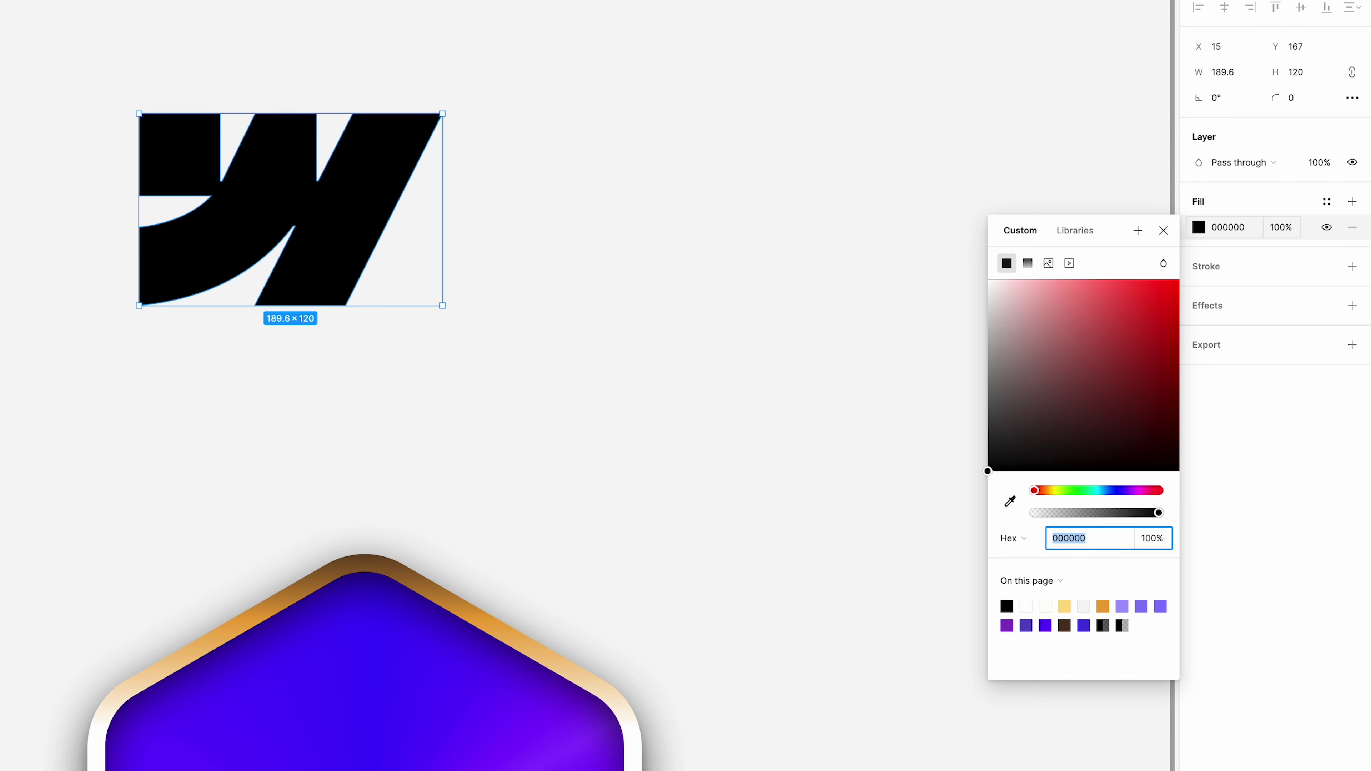
pyautogui.click(1018, 258)
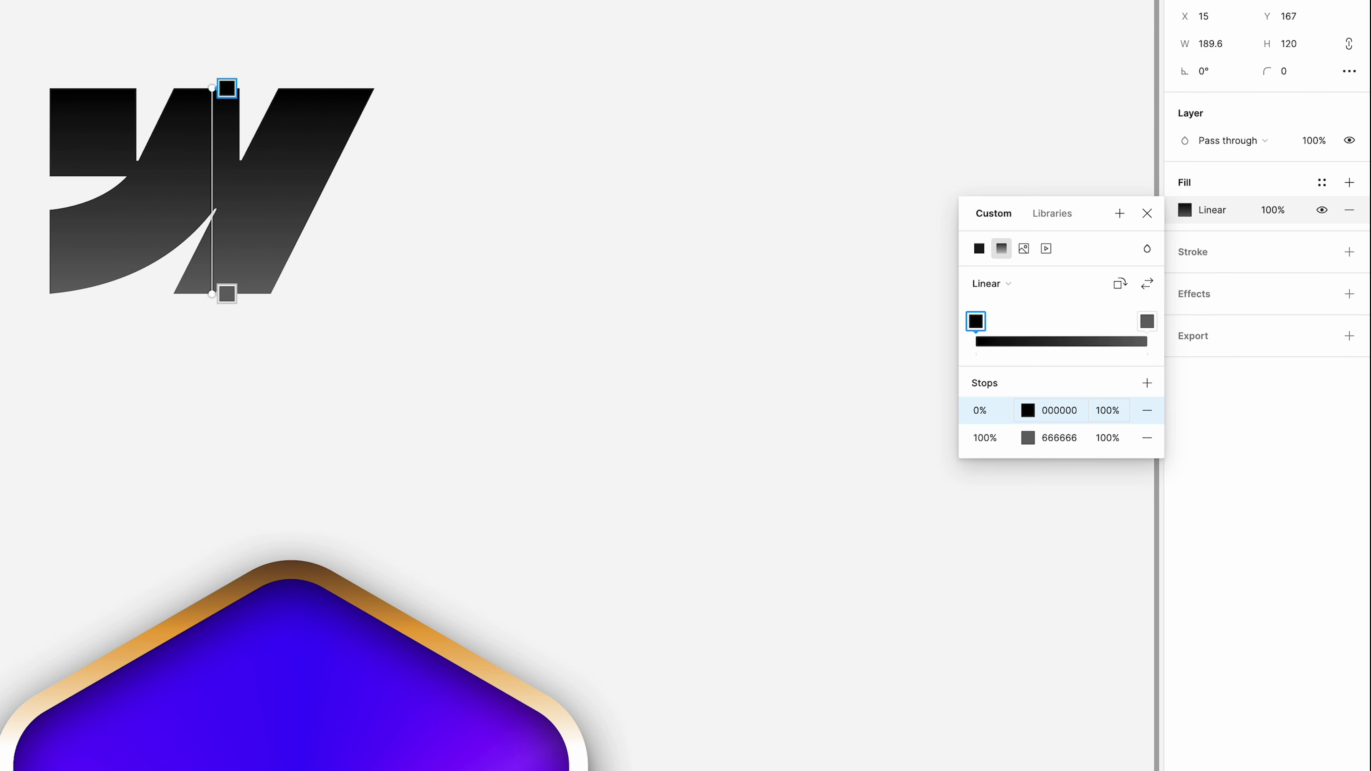
pyautogui.click(1028, 411)
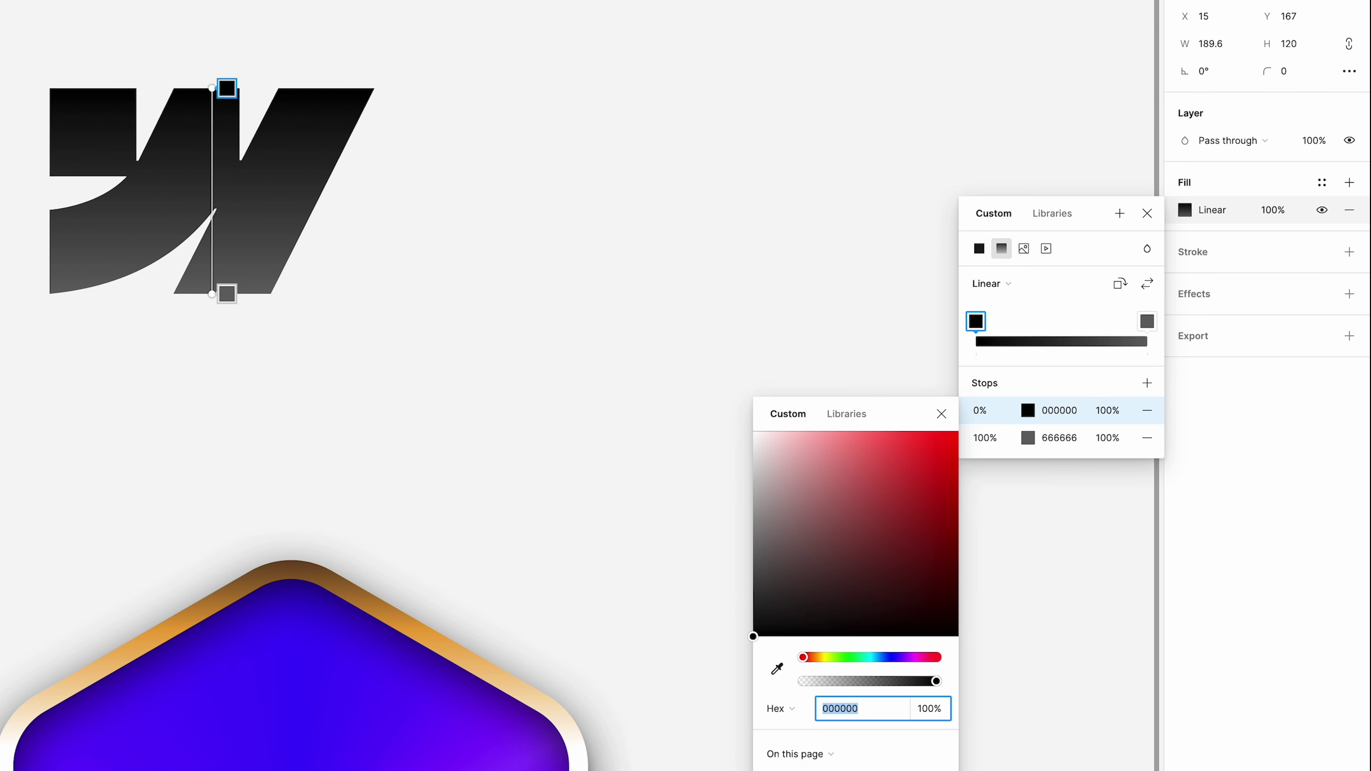
pyautogui.write('FFFFFF')
pyautogui.press('Return')
pyautogui.click(1059, 438)
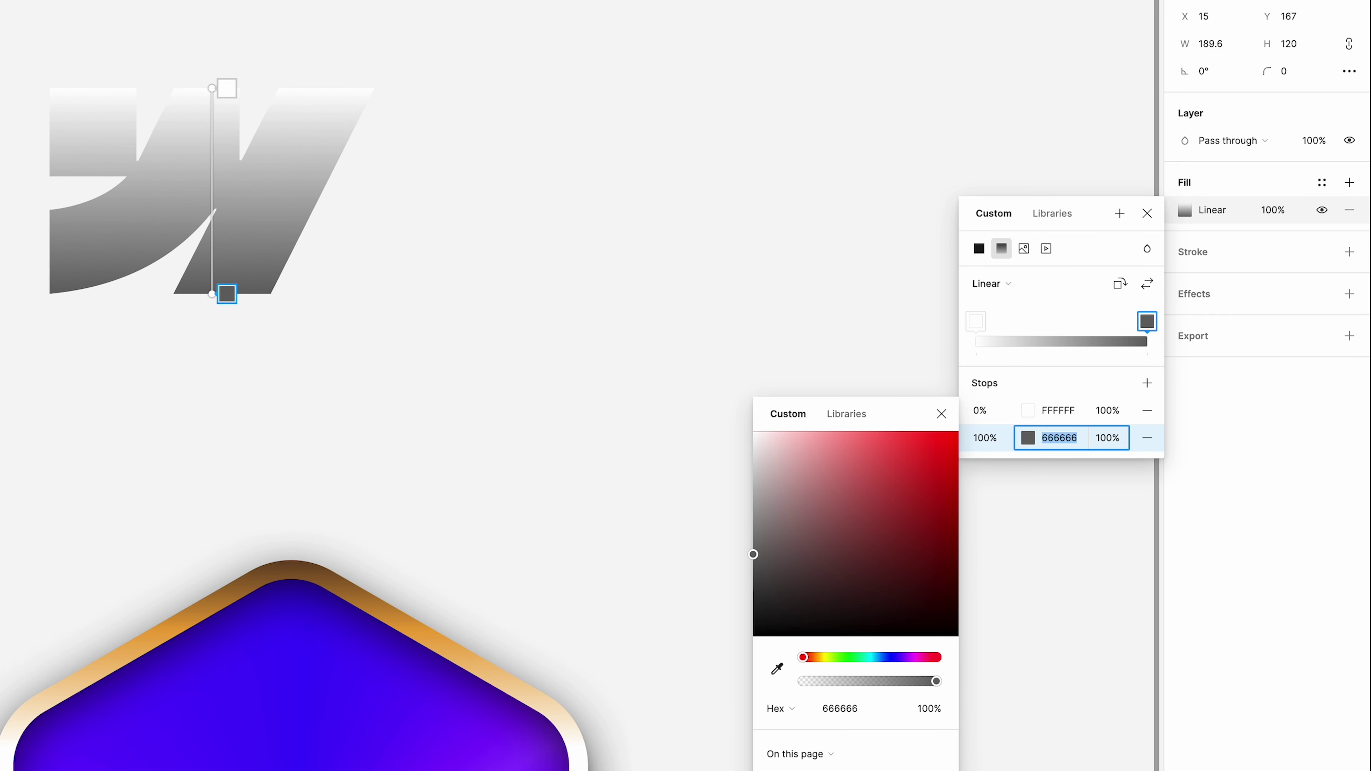
pyautogui.write('8eb3ff')
pyautogui.press('Tab')
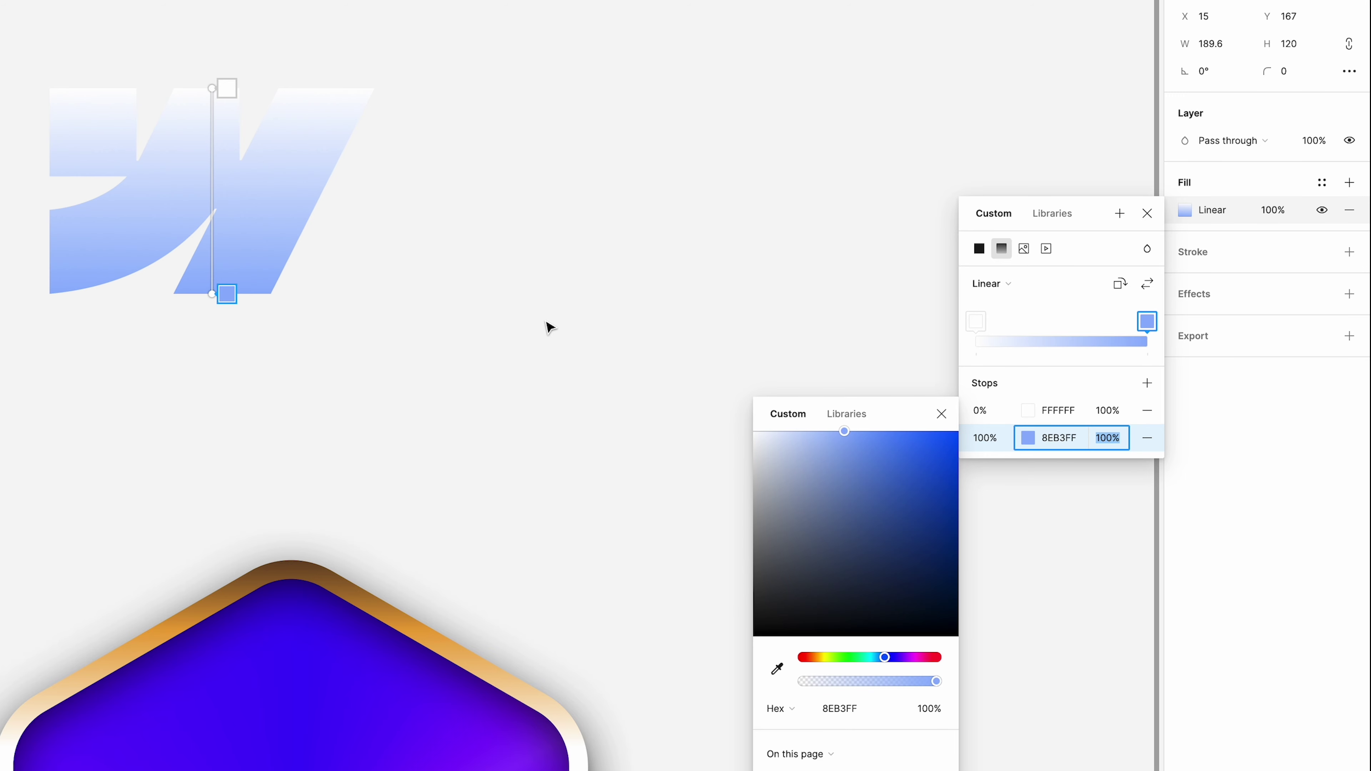
pyautogui.click(472, 315)
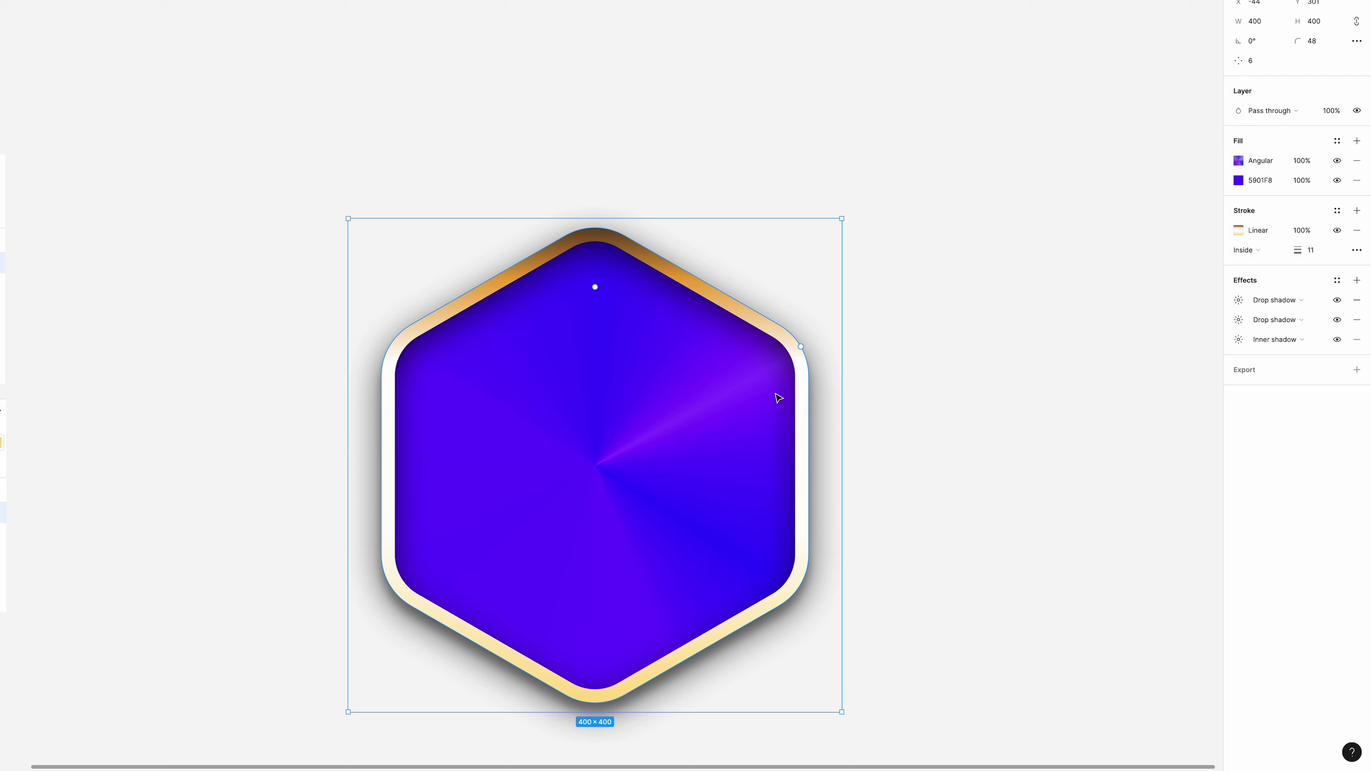
# Send the hexagon behind the logo with Ctrl+[, then drag and arrow-nudge the W logo to the badge centre
pyautogui.hotkey('ctrl', '[')
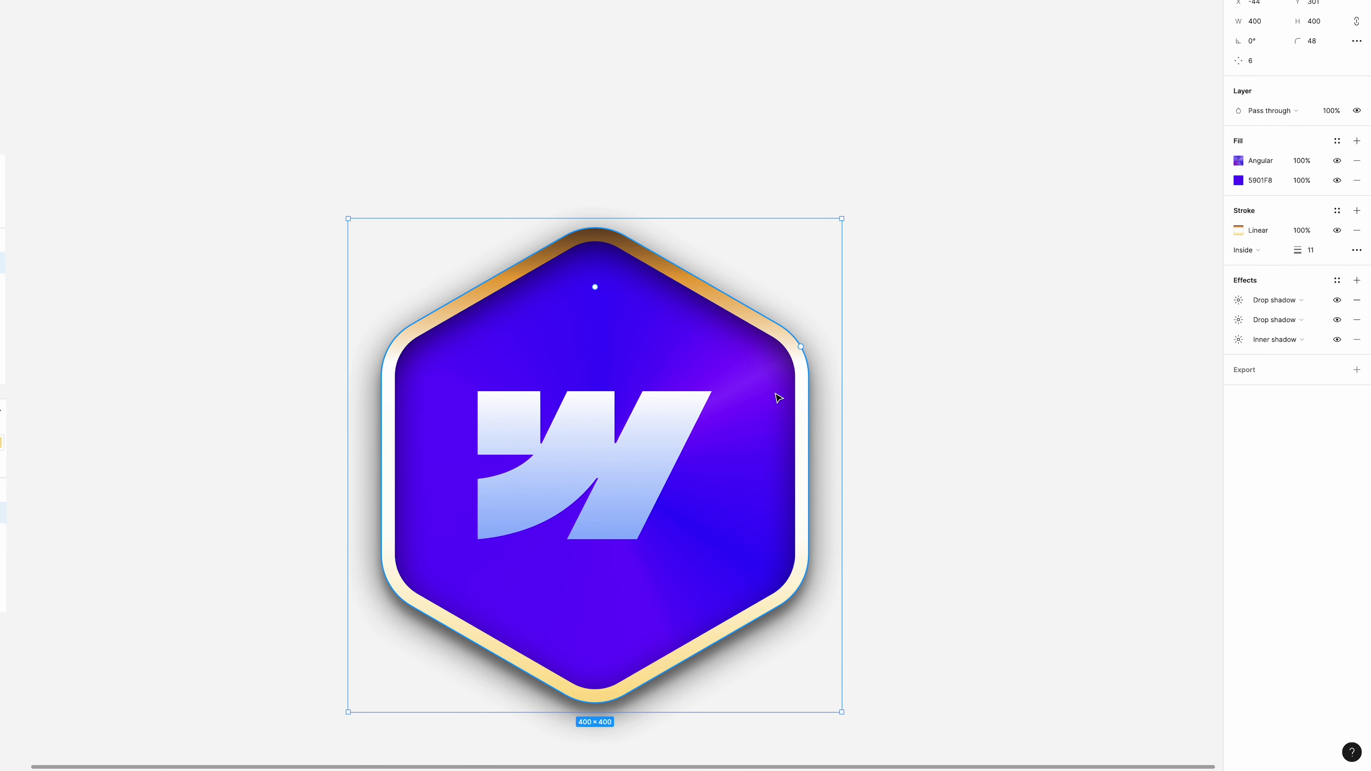
pyautogui.click(1001, 313)
pyautogui.scroll(-3, 924, 423)
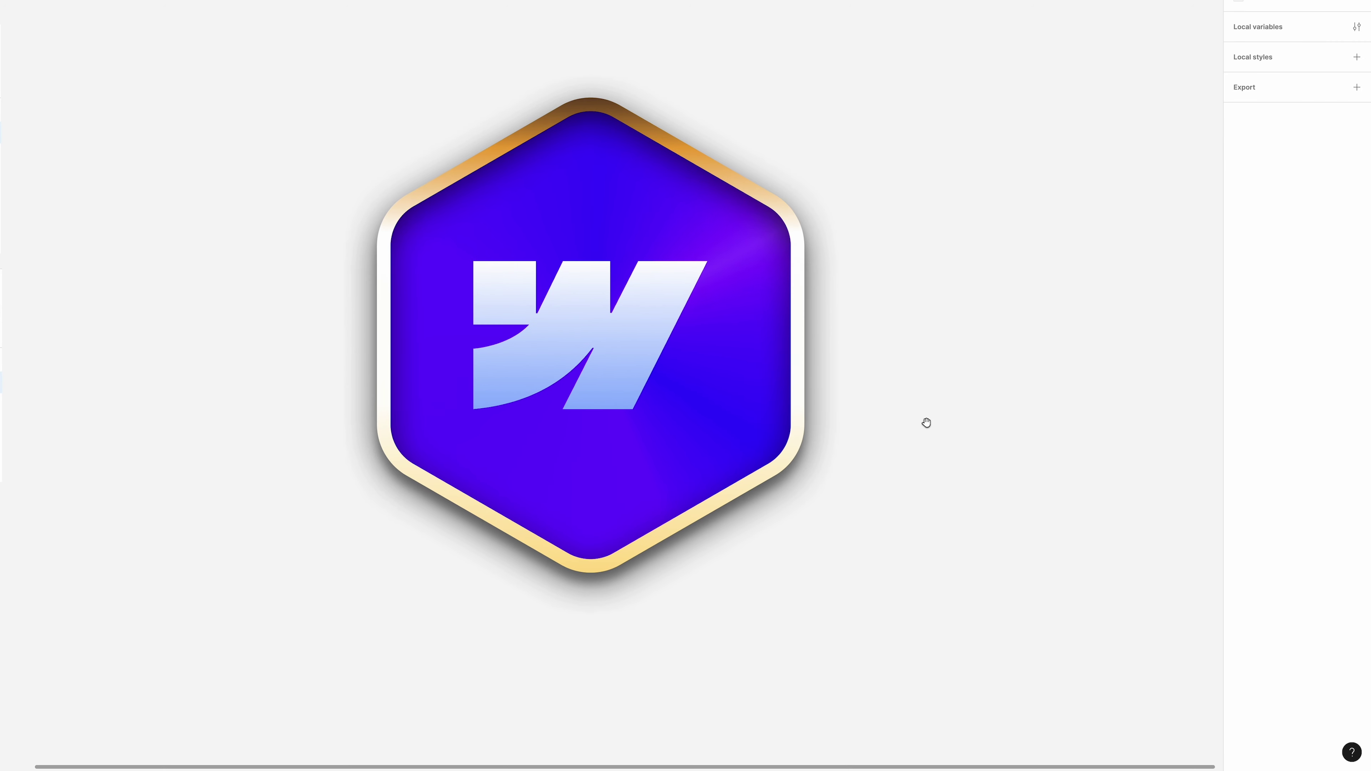
pyautogui.click(634, 365)
pyautogui.moveTo(620, 367); pyautogui.dragTo(635, 369)
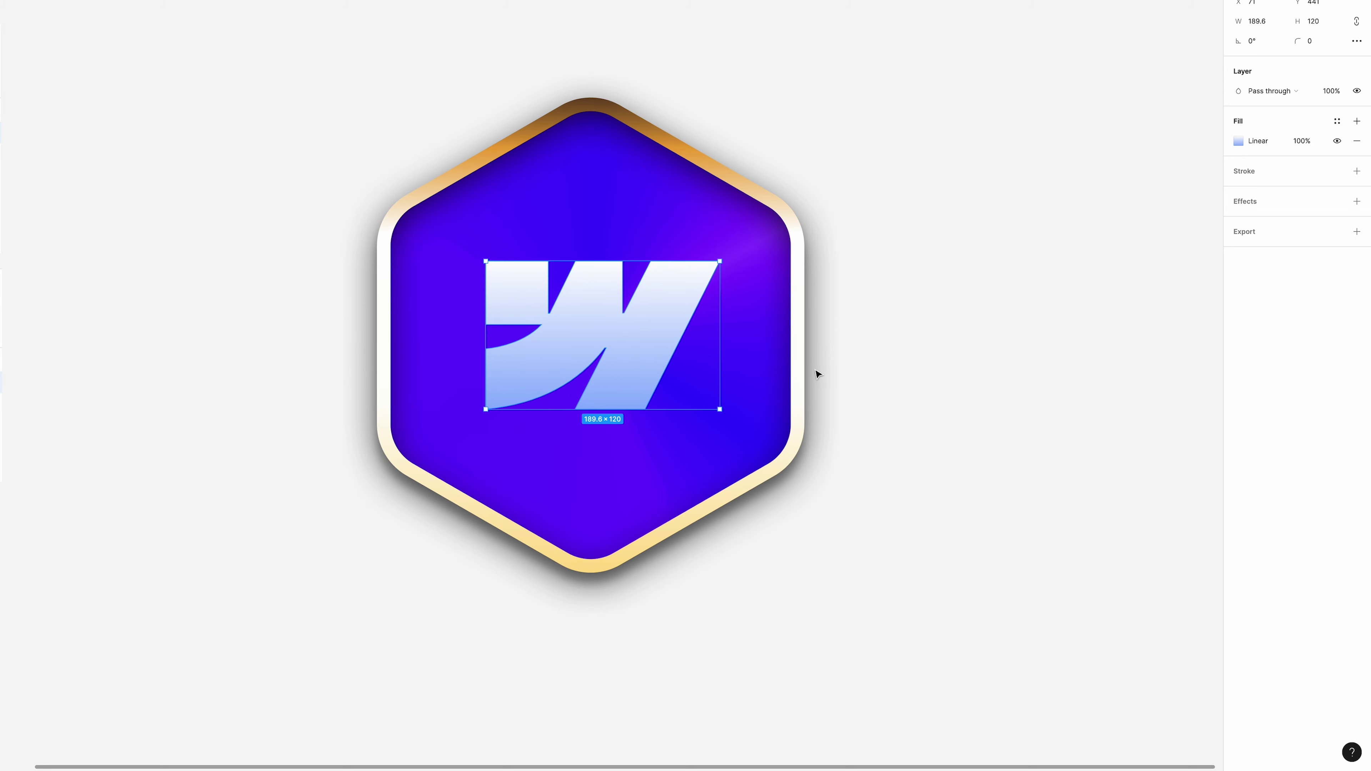
pyautogui.press('Down')
pyautogui.press('Down')
pyautogui.press('Down')
pyautogui.press('Down')
pyautogui.press('Down')
pyautogui.press('Down')
pyautogui.press('Down')
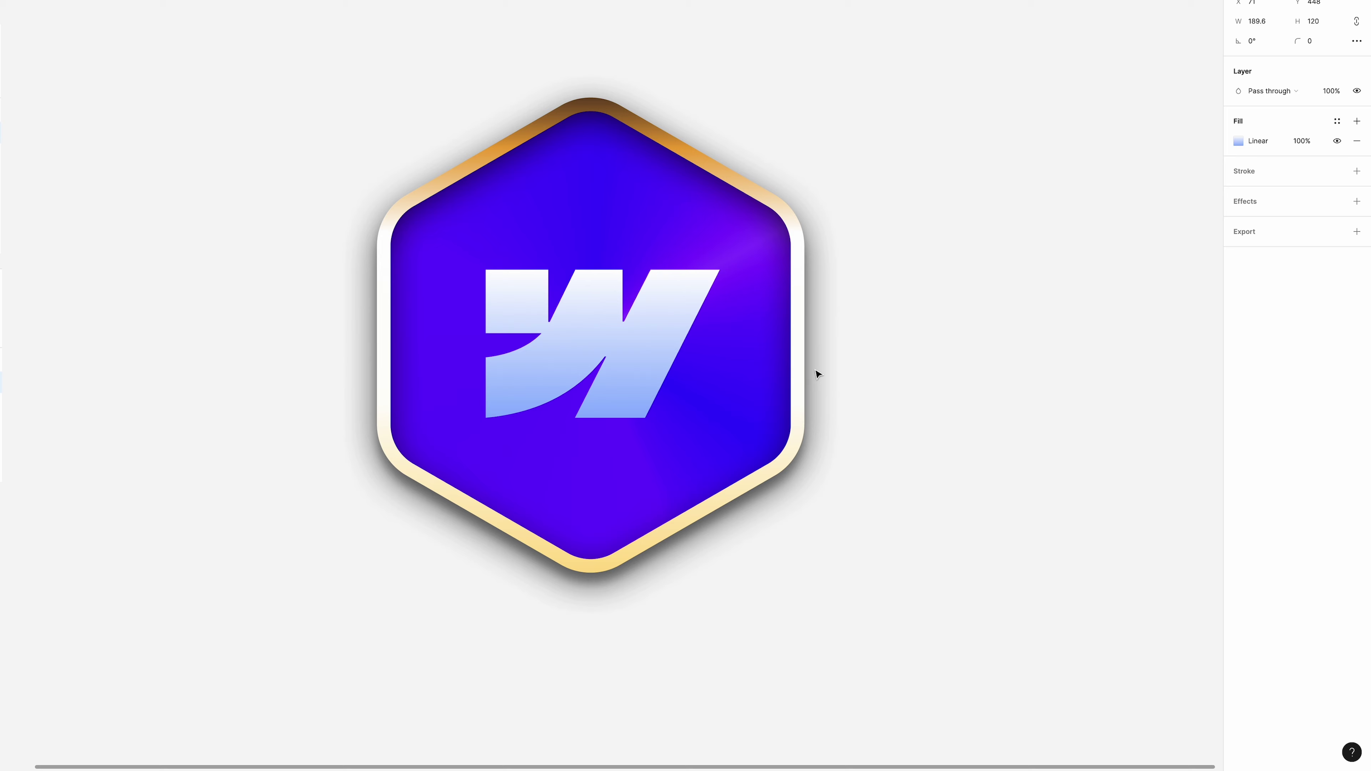
pyautogui.press('Left')
pyautogui.press('Left')
pyautogui.press('Right')
pyautogui.press('Down')
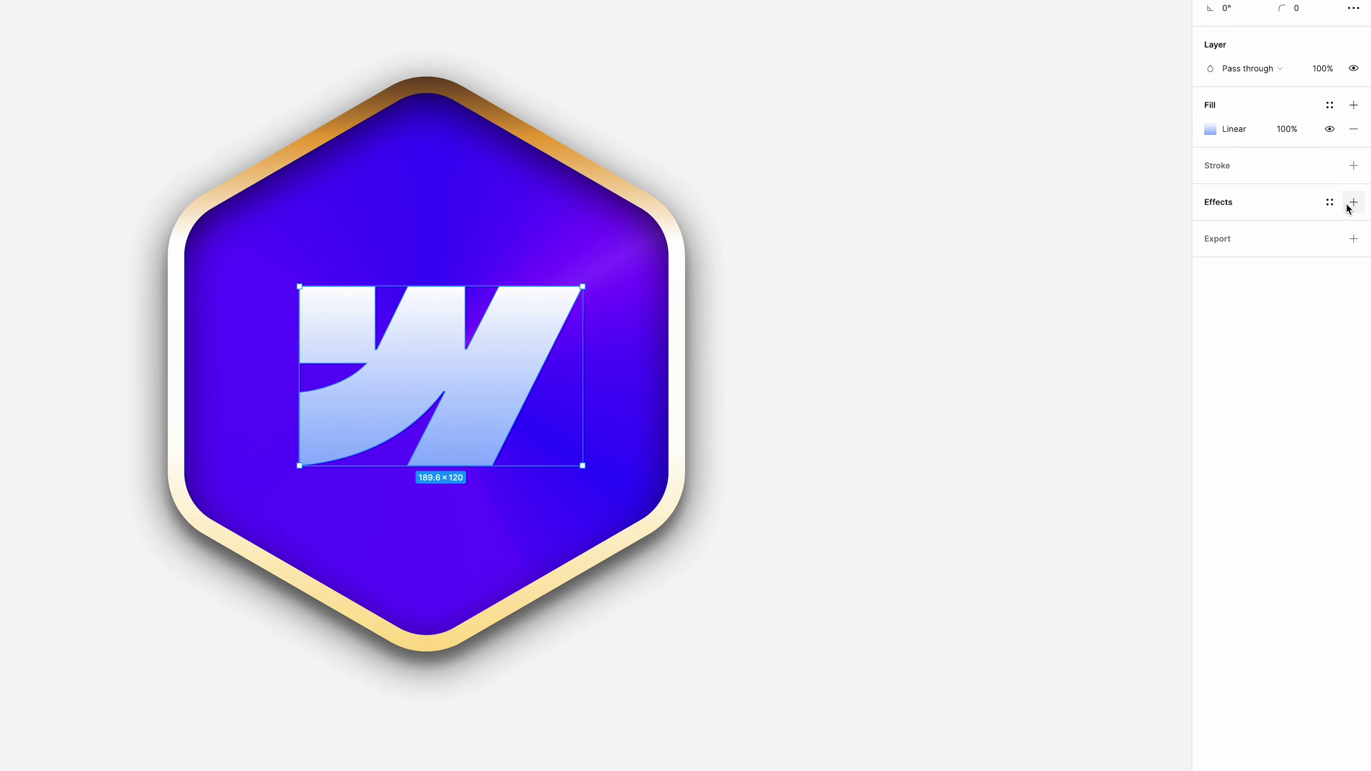
# Add an inner shadow to the W logo with X -2, Y 4.5 and blur 2
pyautogui.click(1349, 205)
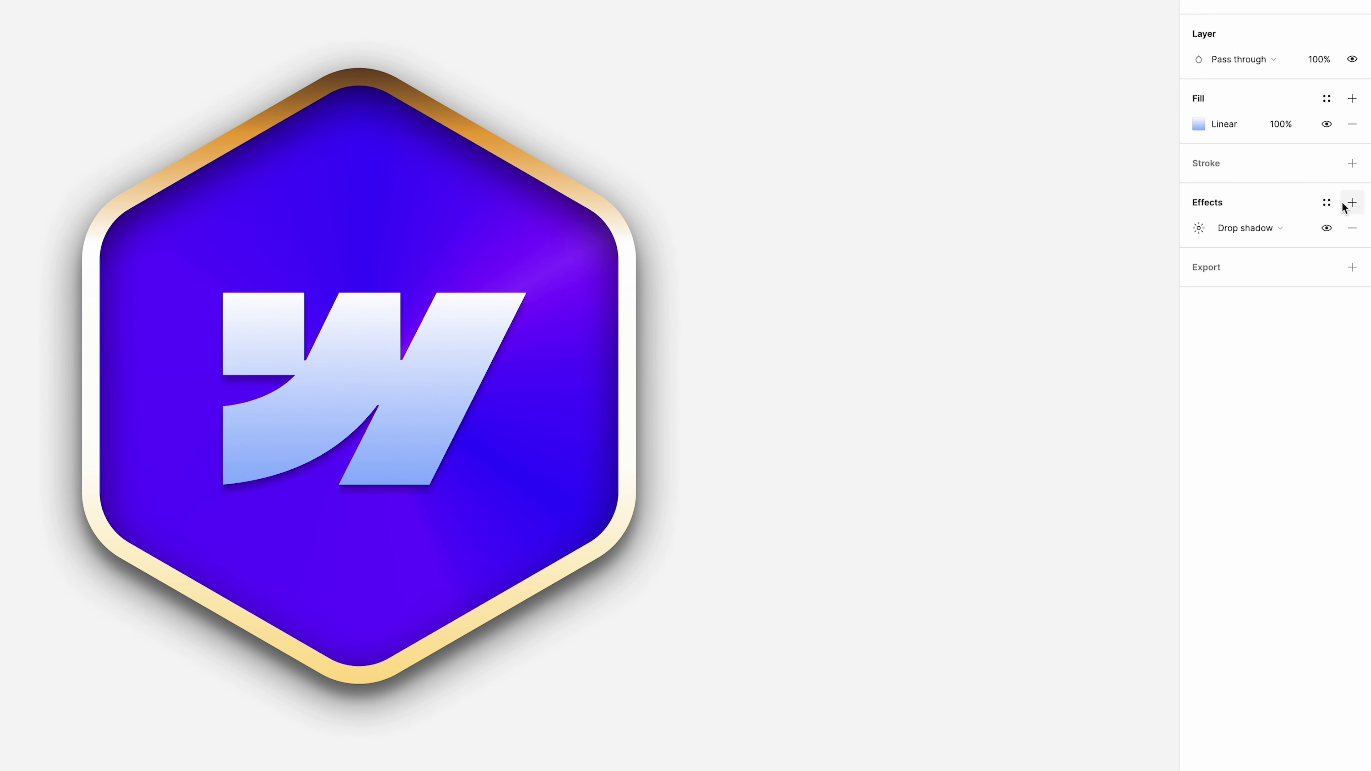
pyautogui.click(1253, 224)
pyautogui.click(1264, 210)
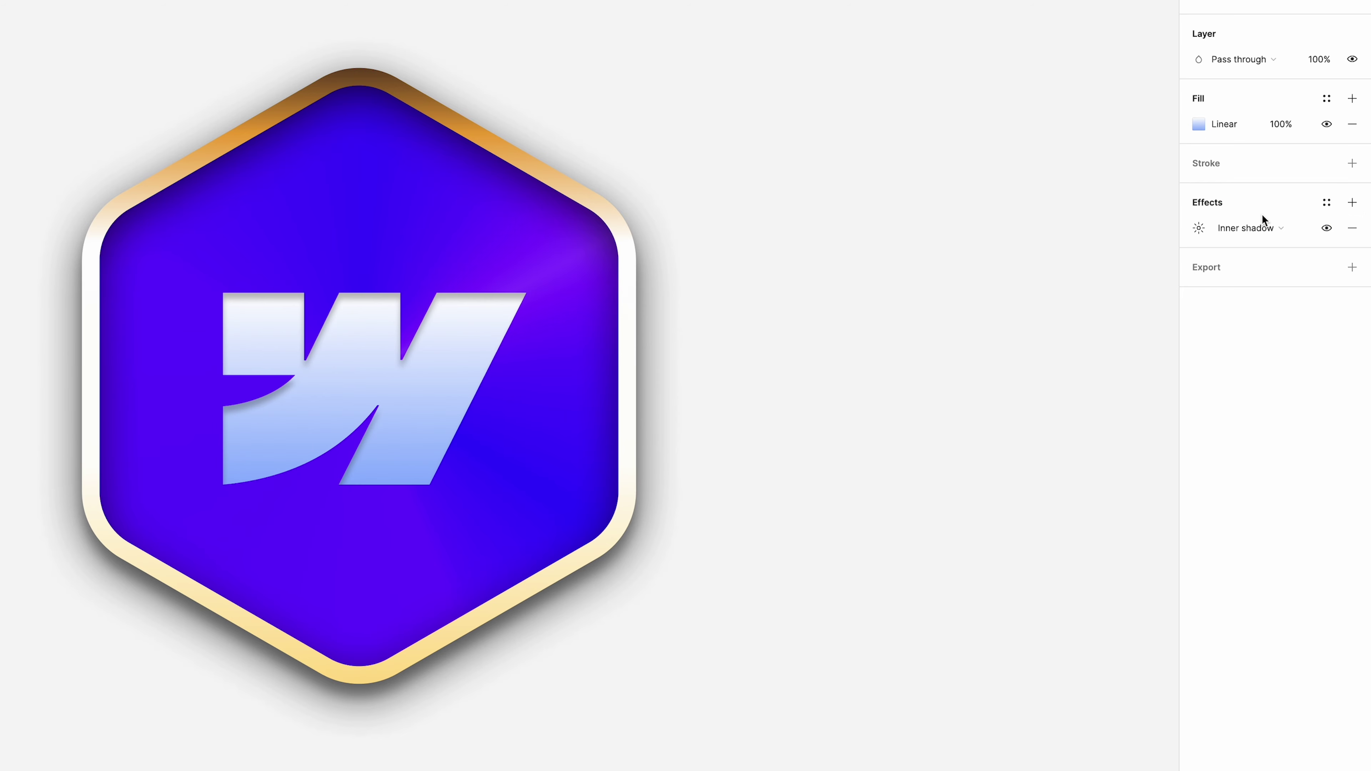
pyautogui.click(1202, 230)
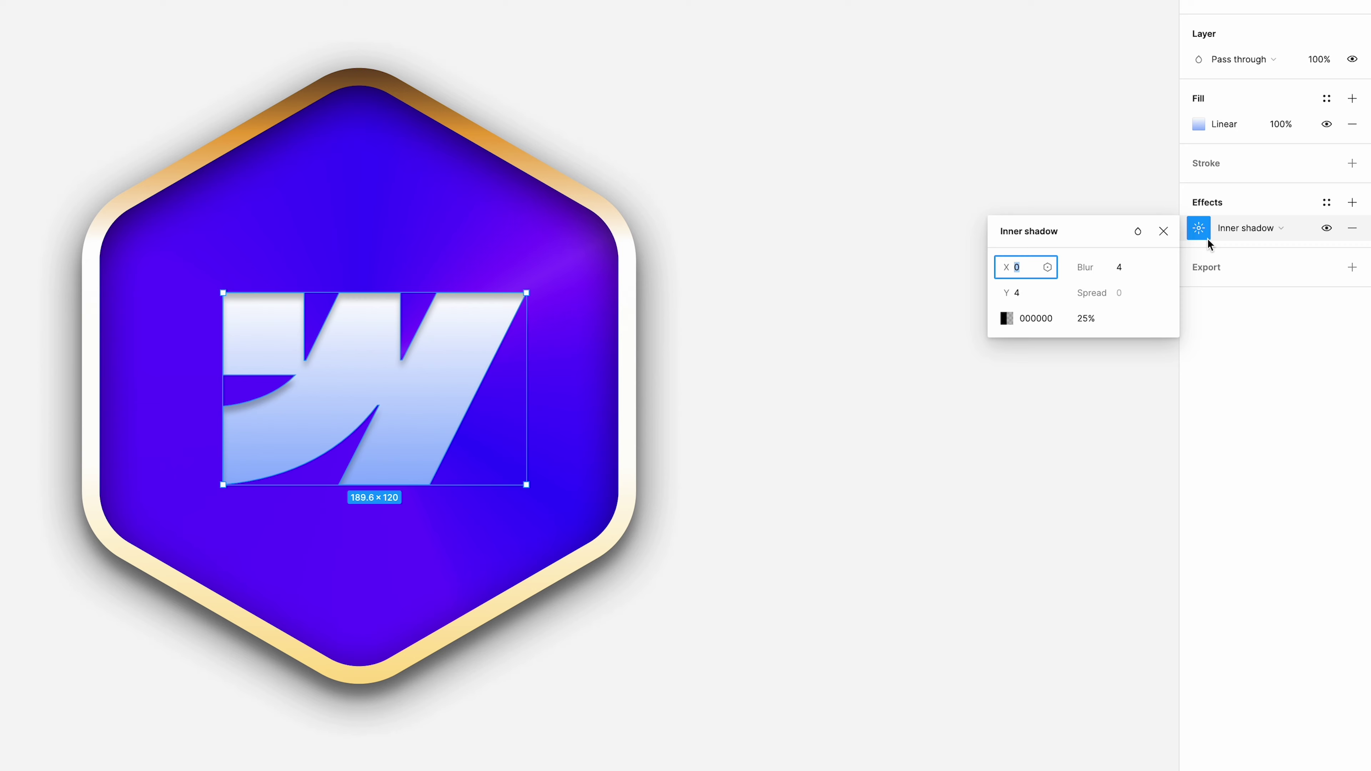
pyautogui.write('-2')
pyautogui.press('Tab')
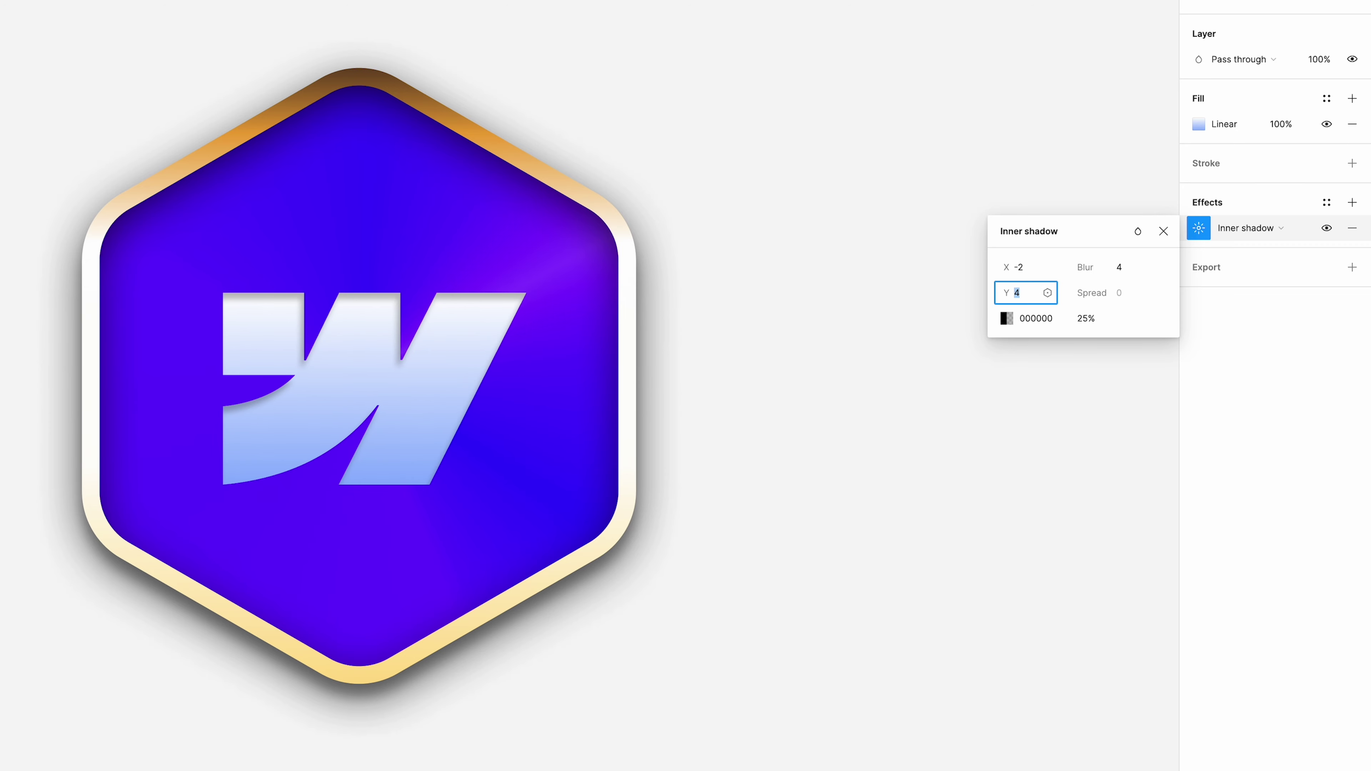
pyautogui.write('4.5')
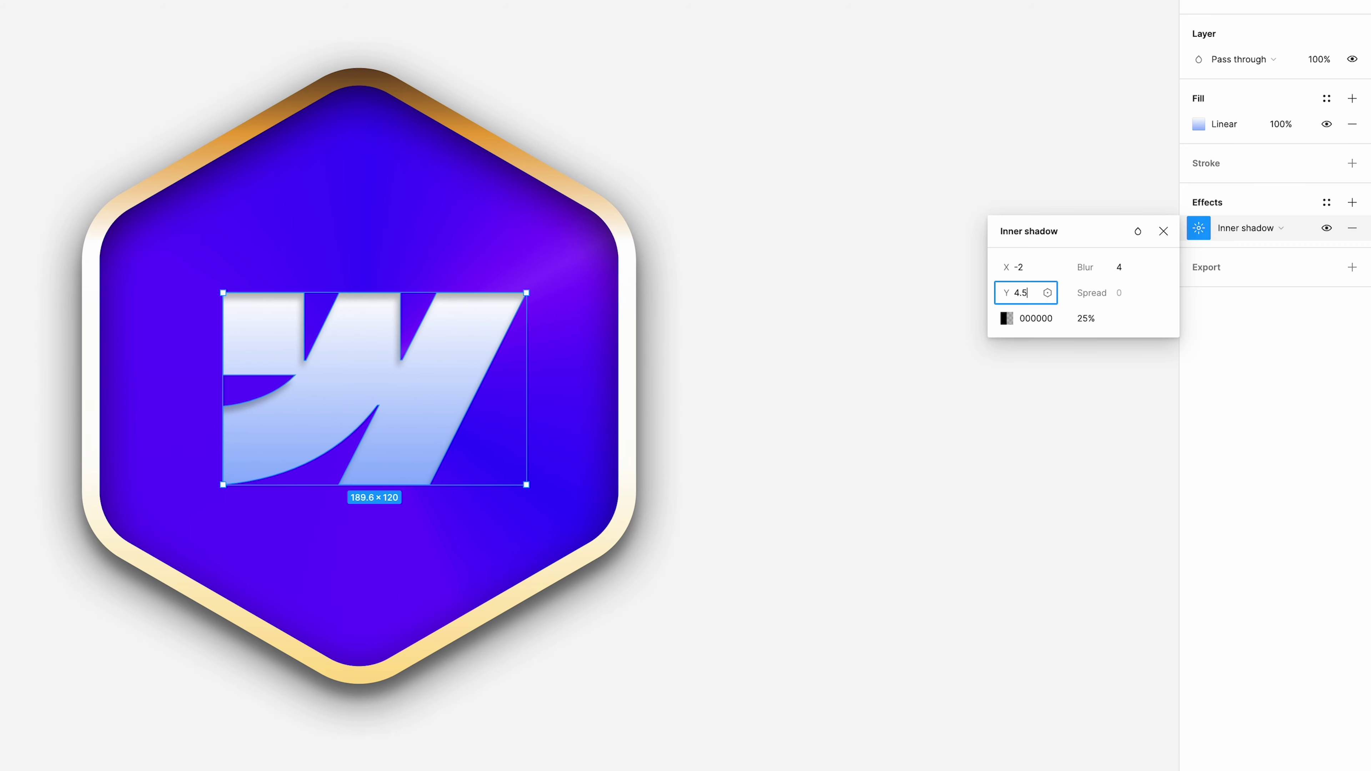
pyautogui.press('Tab')
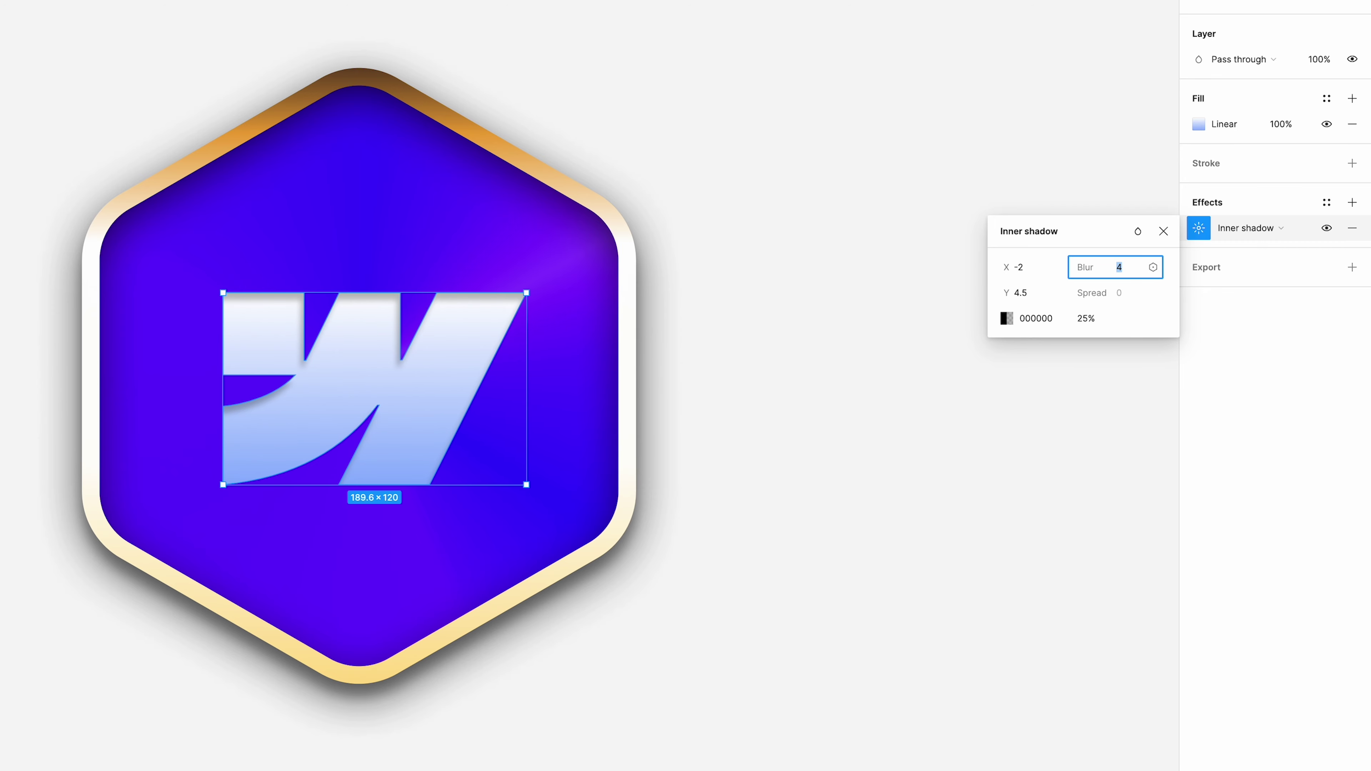
pyautogui.write('2')
# Colour the inner shadow light blue 73CFFF and toggle it to compare
pyautogui.click(1032, 326)
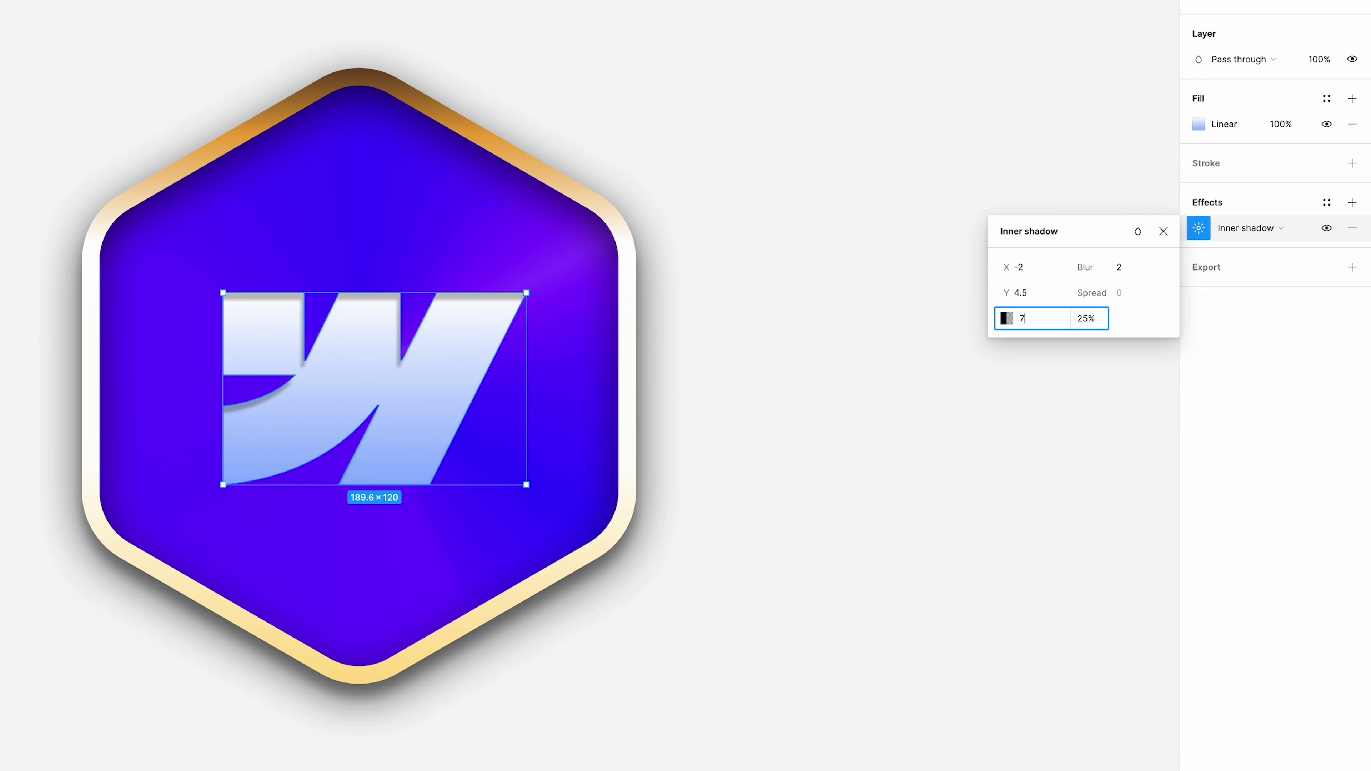
pyautogui.write('73cfff')
pyautogui.press('Tab')
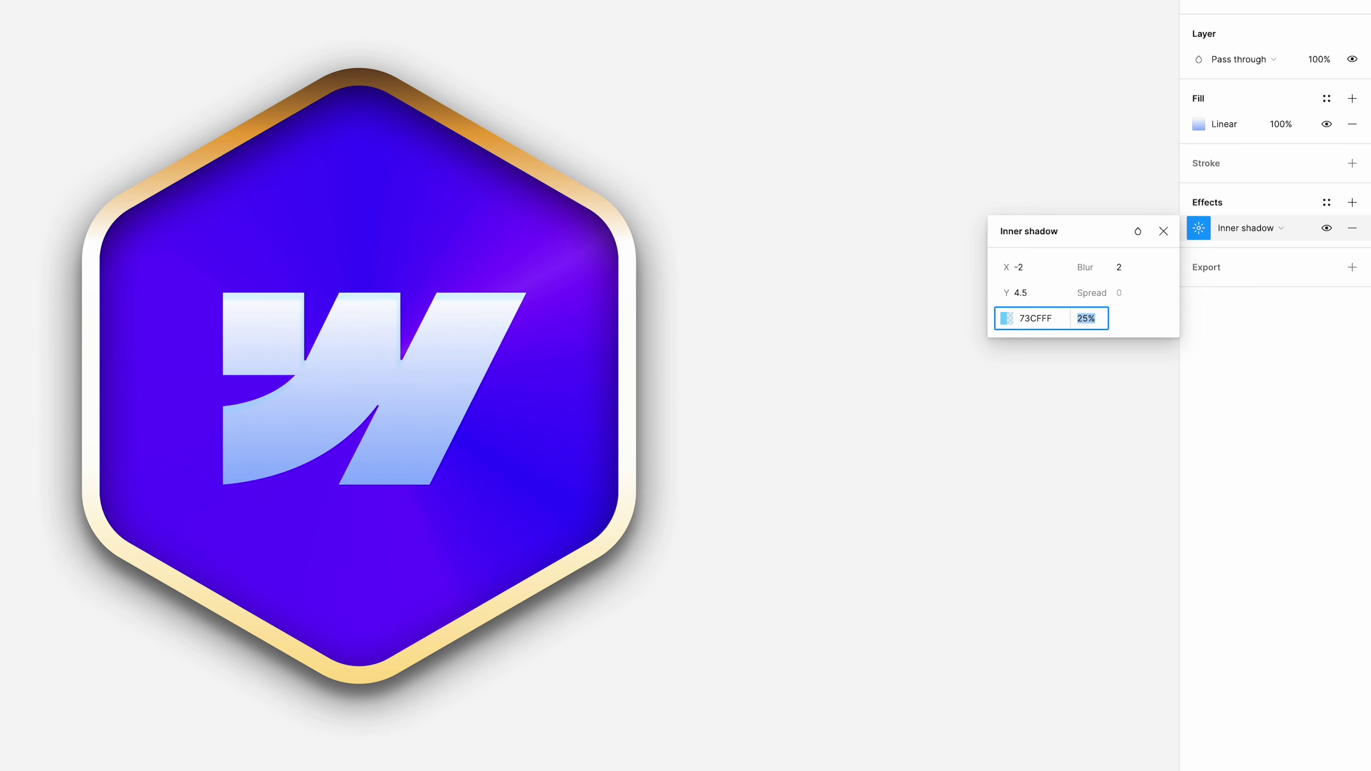
pyautogui.click(949, 423)
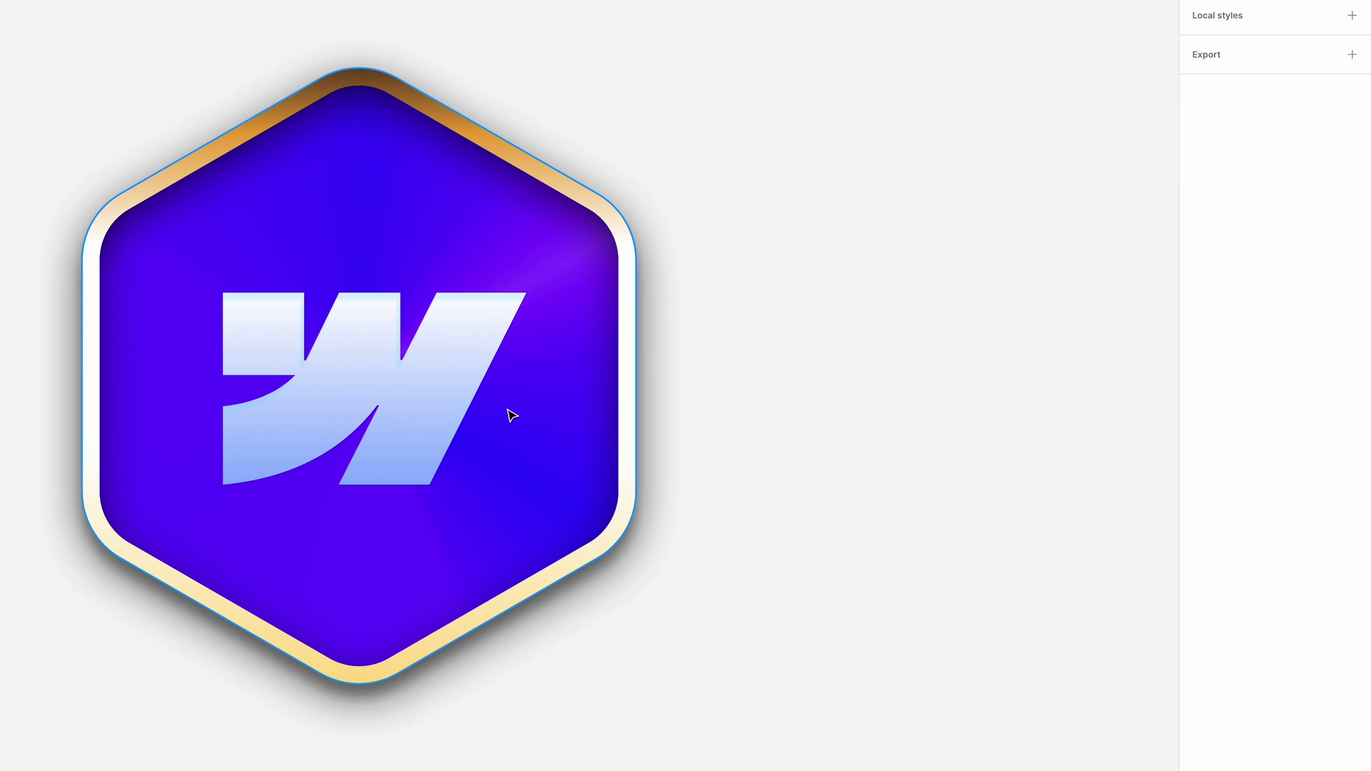
pyautogui.click(438, 409)
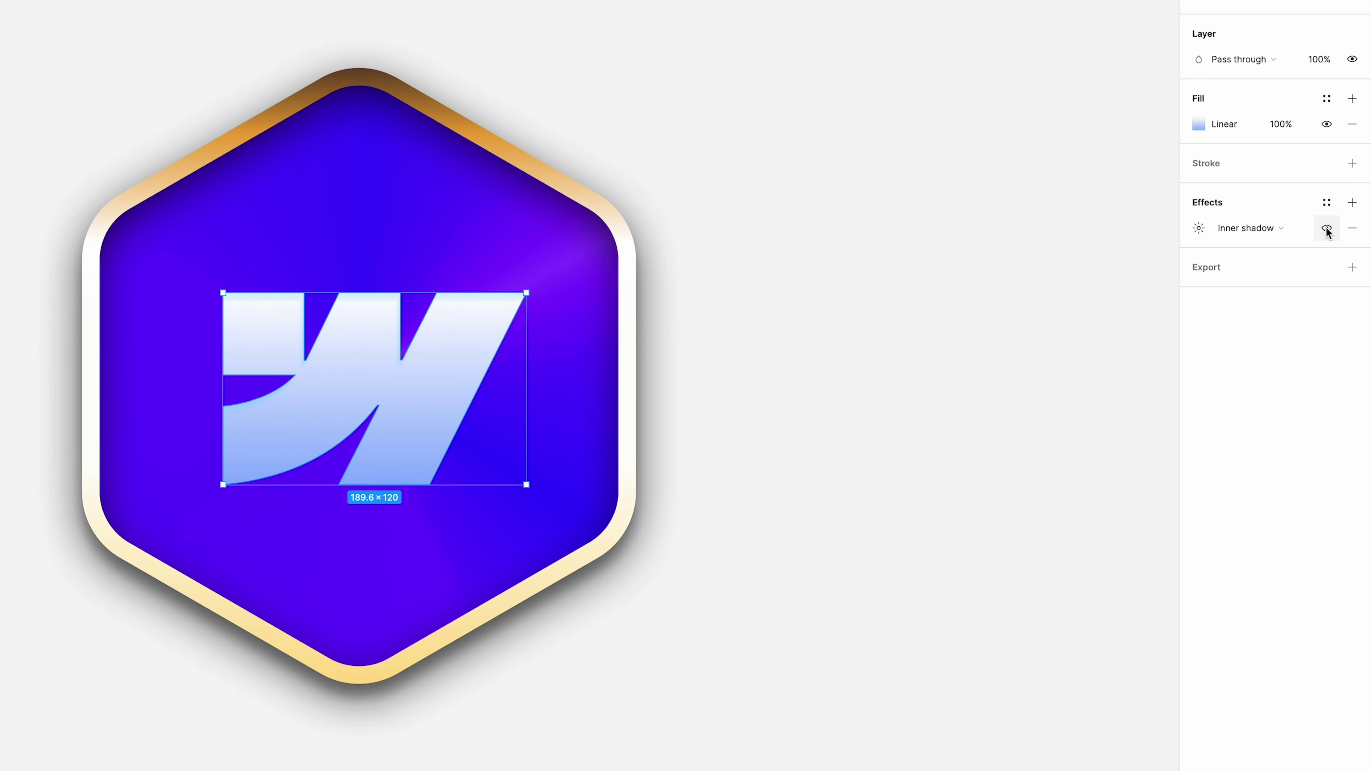
pyautogui.click(1323, 229)
pyautogui.click(1327, 229)
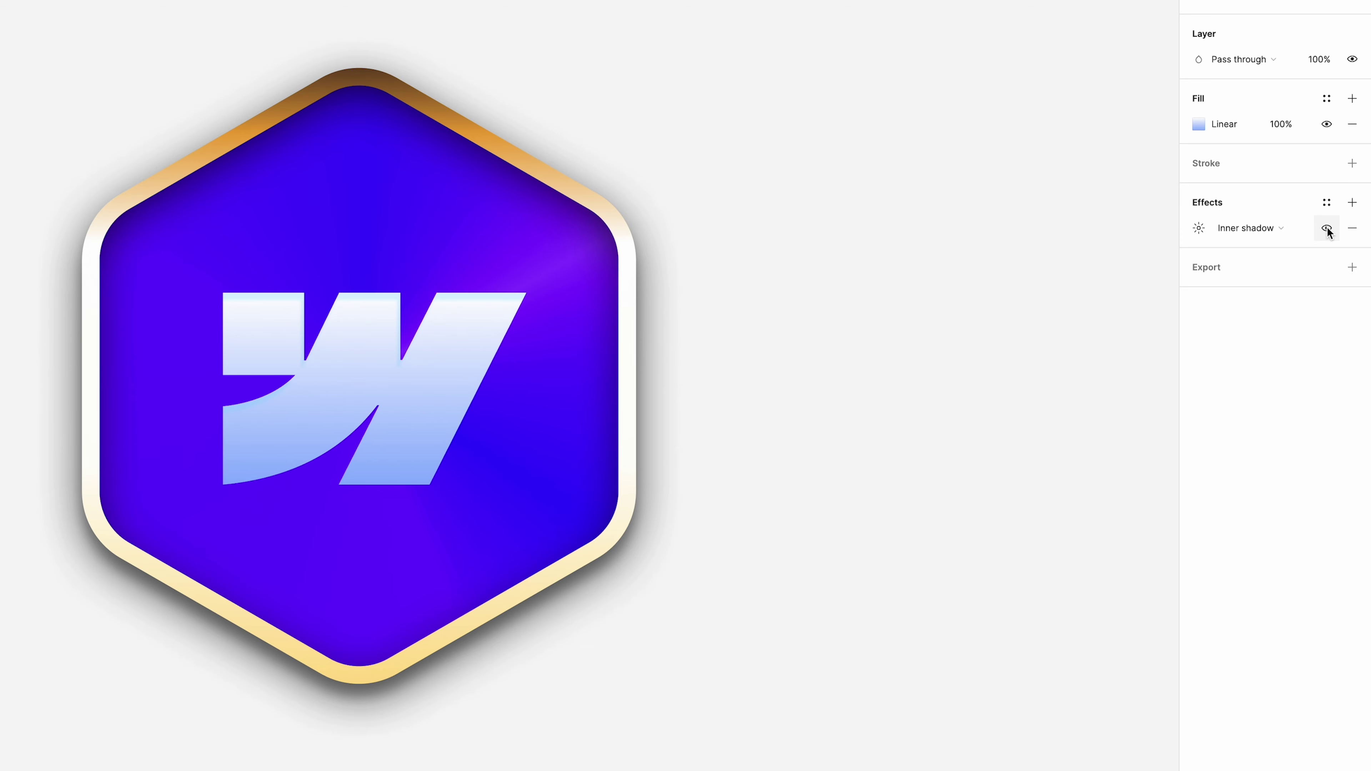
# Add a 35% black drop shadow (Y 9, blur 11) to the W logo and toggle it to compare
pyautogui.click(1352, 203)
pyautogui.click(1244, 229)
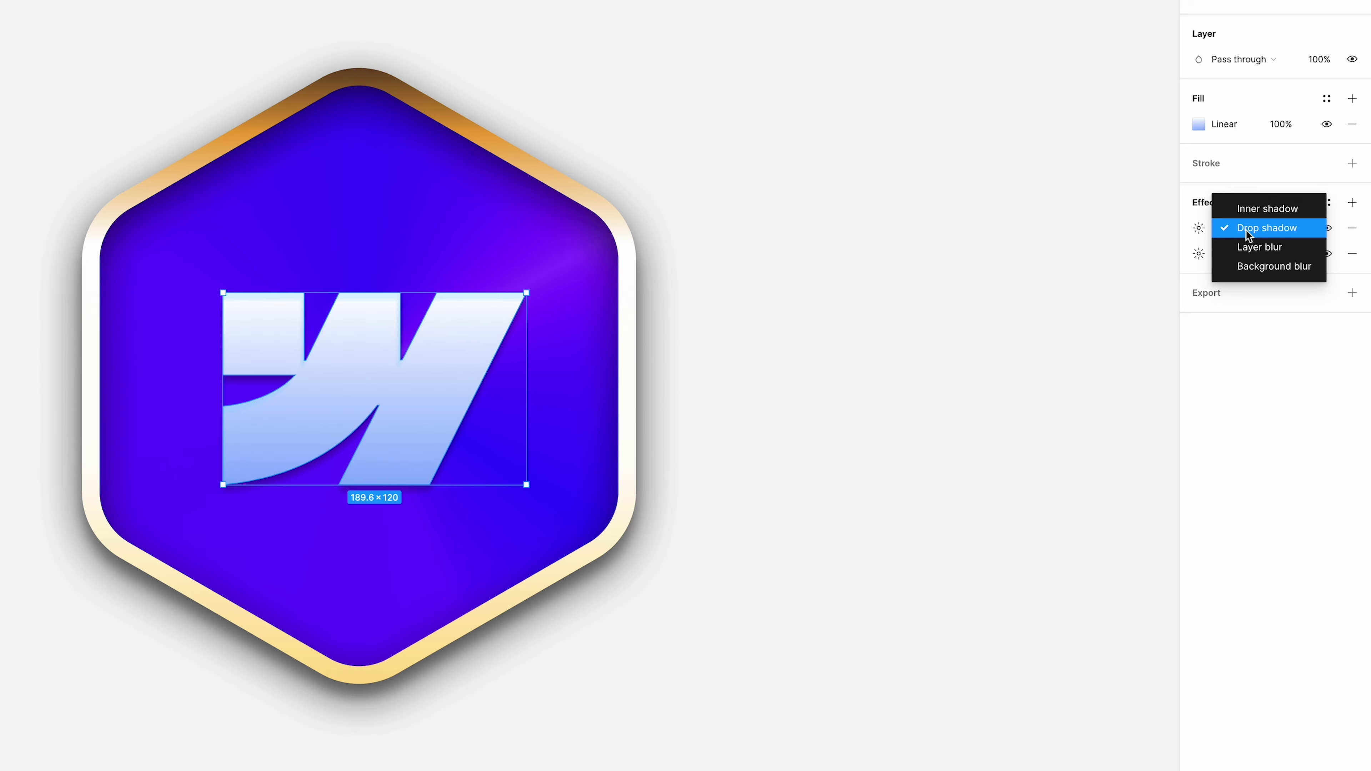
pyautogui.click(1198, 227)
pyautogui.click(1199, 229)
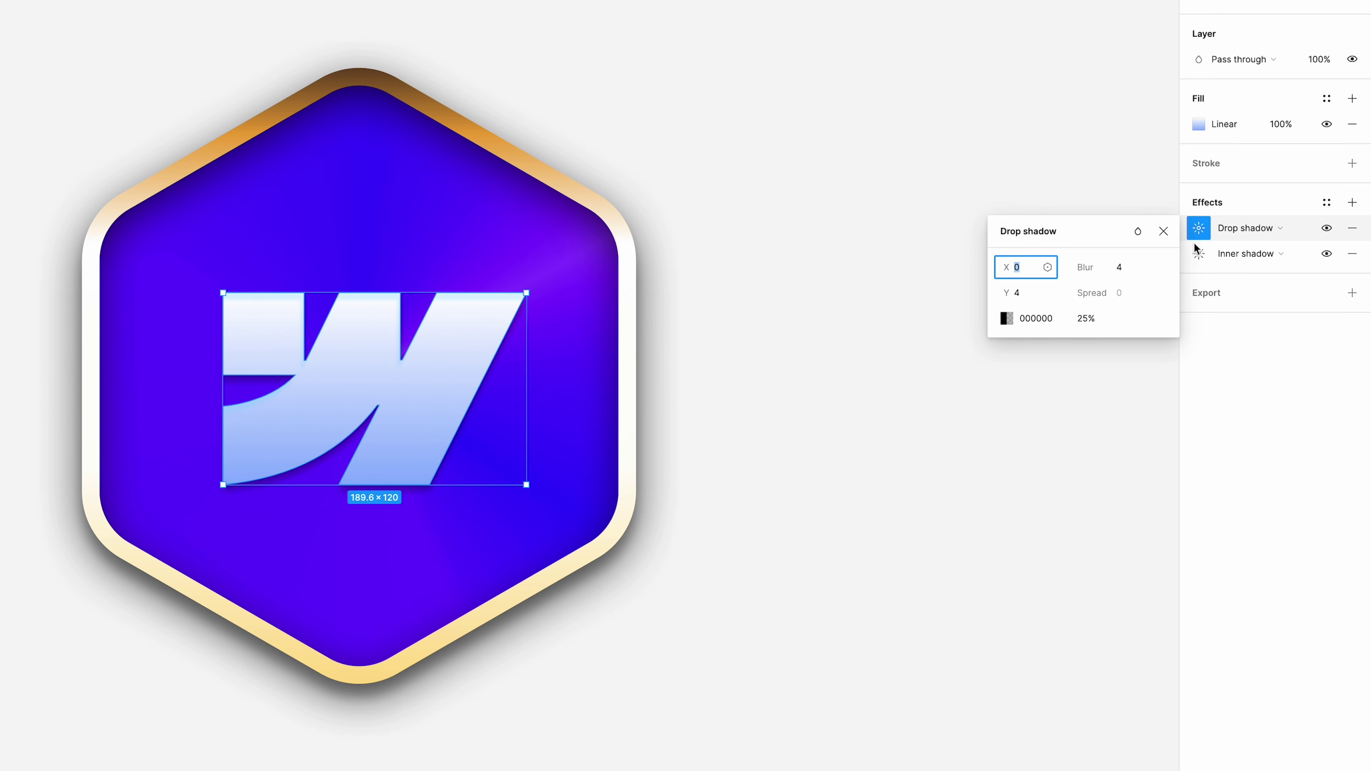
pyautogui.press('Tab')
pyautogui.press('Tab')
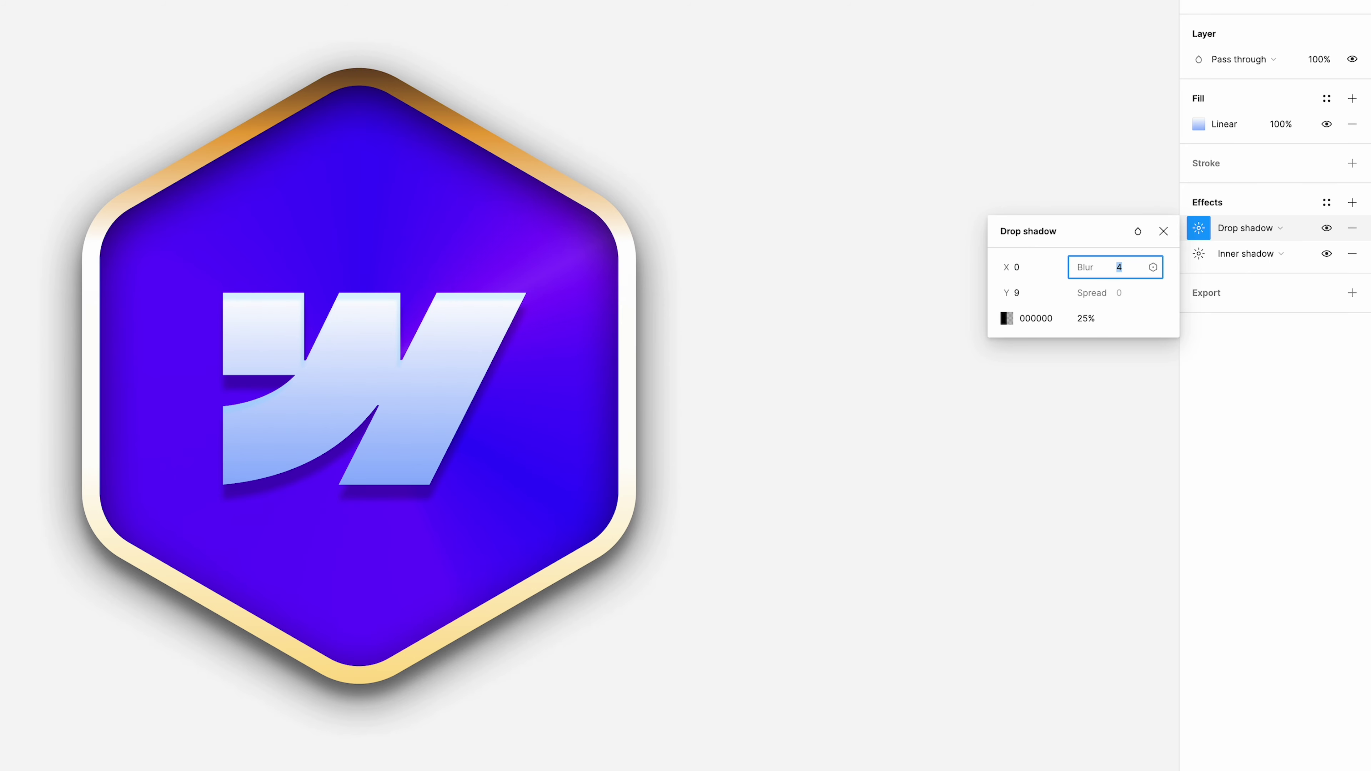
pyautogui.write('11')
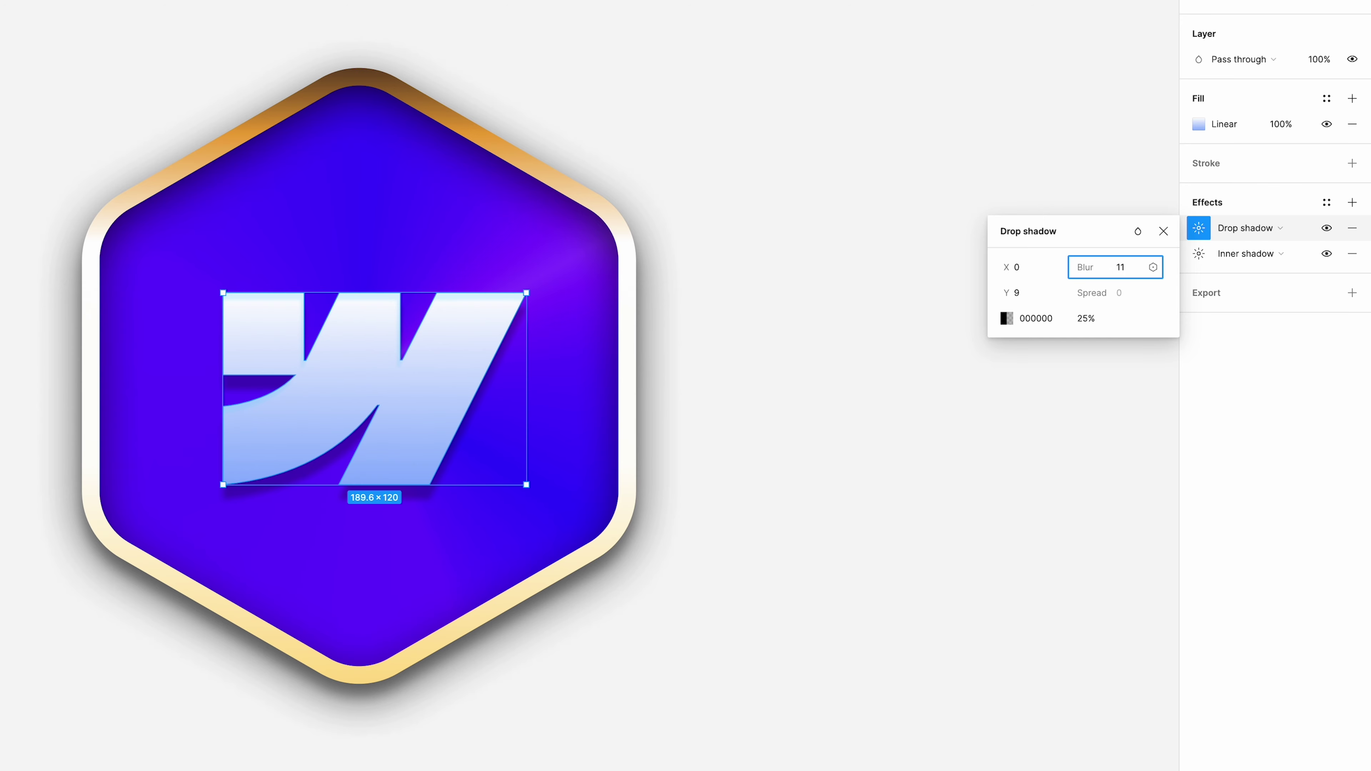
pyautogui.press('Tab')
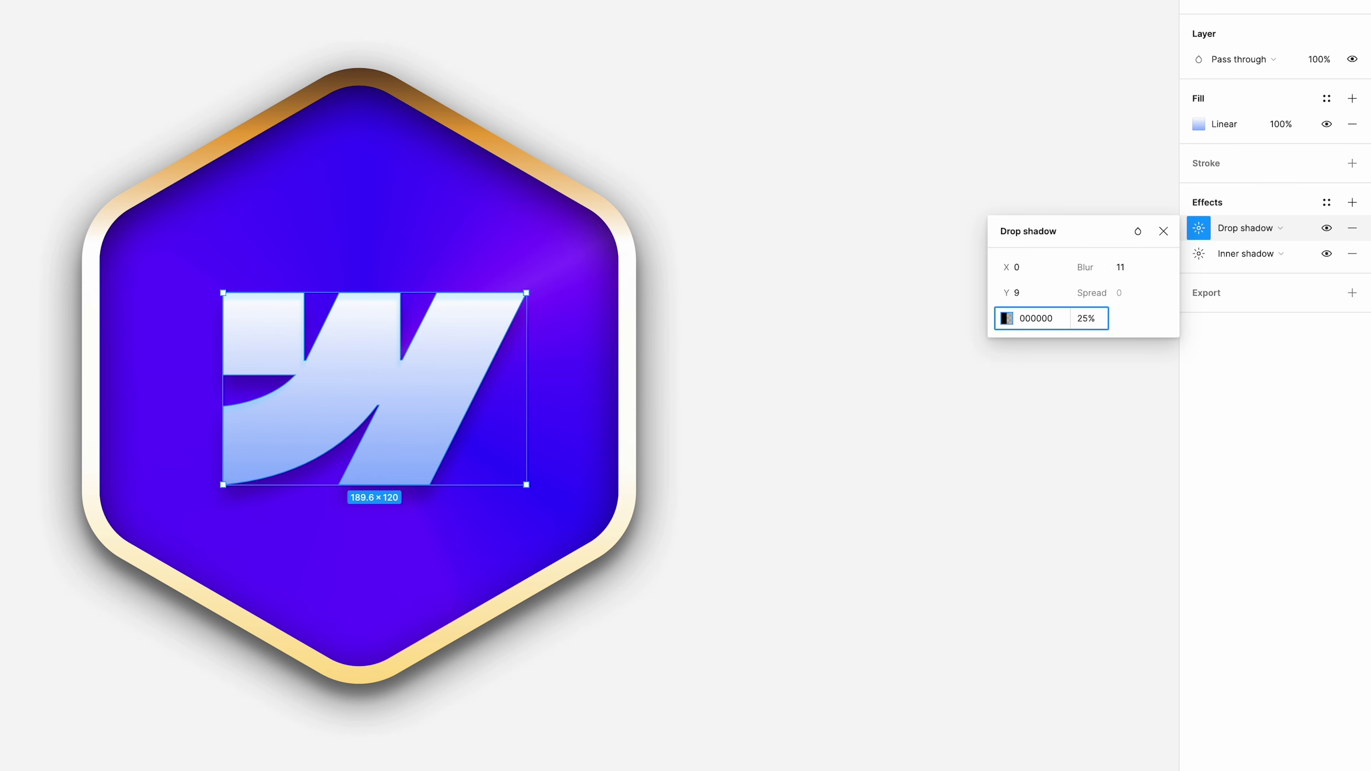
pyautogui.press('Tab')
pyautogui.press('Tab')
pyautogui.write('35')
pyautogui.press('Return')
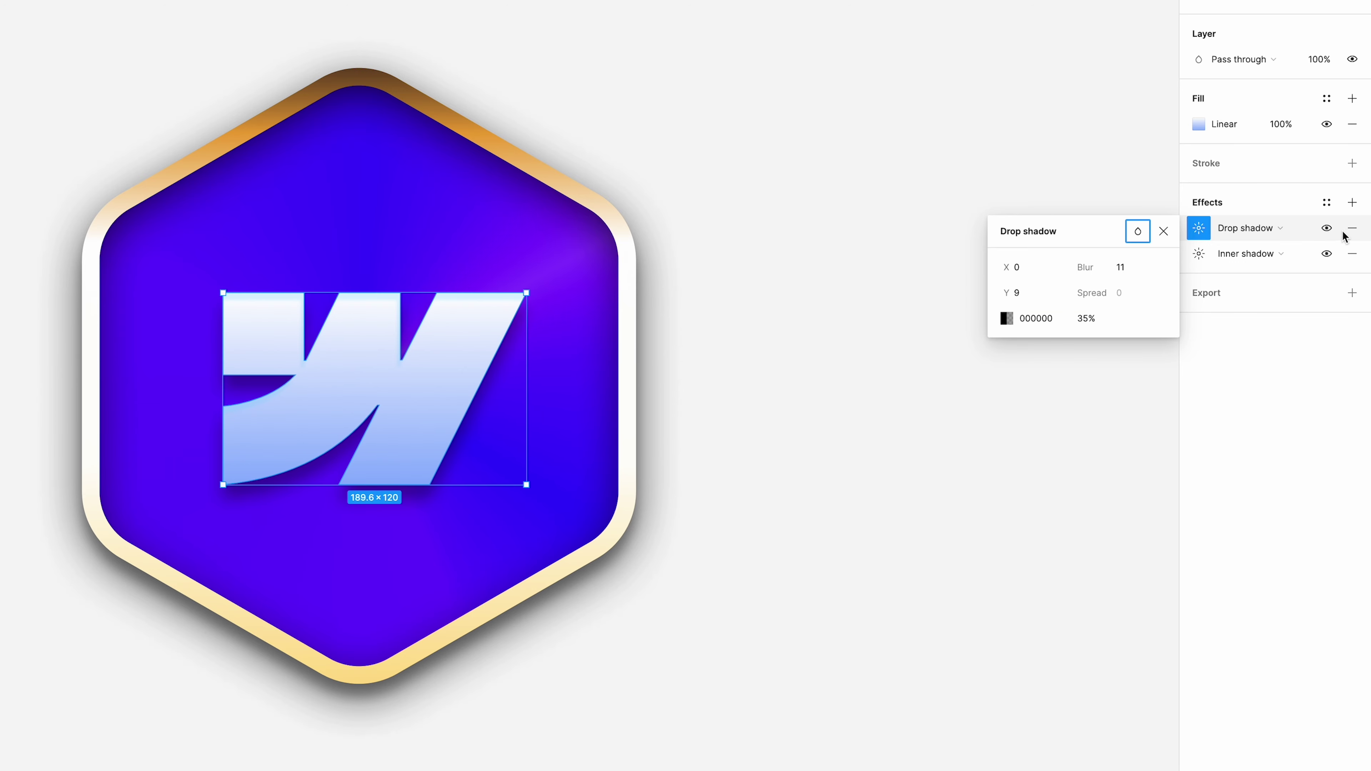
pyautogui.press('Escape')
pyautogui.click(1327, 229)
pyautogui.click(1327, 230)
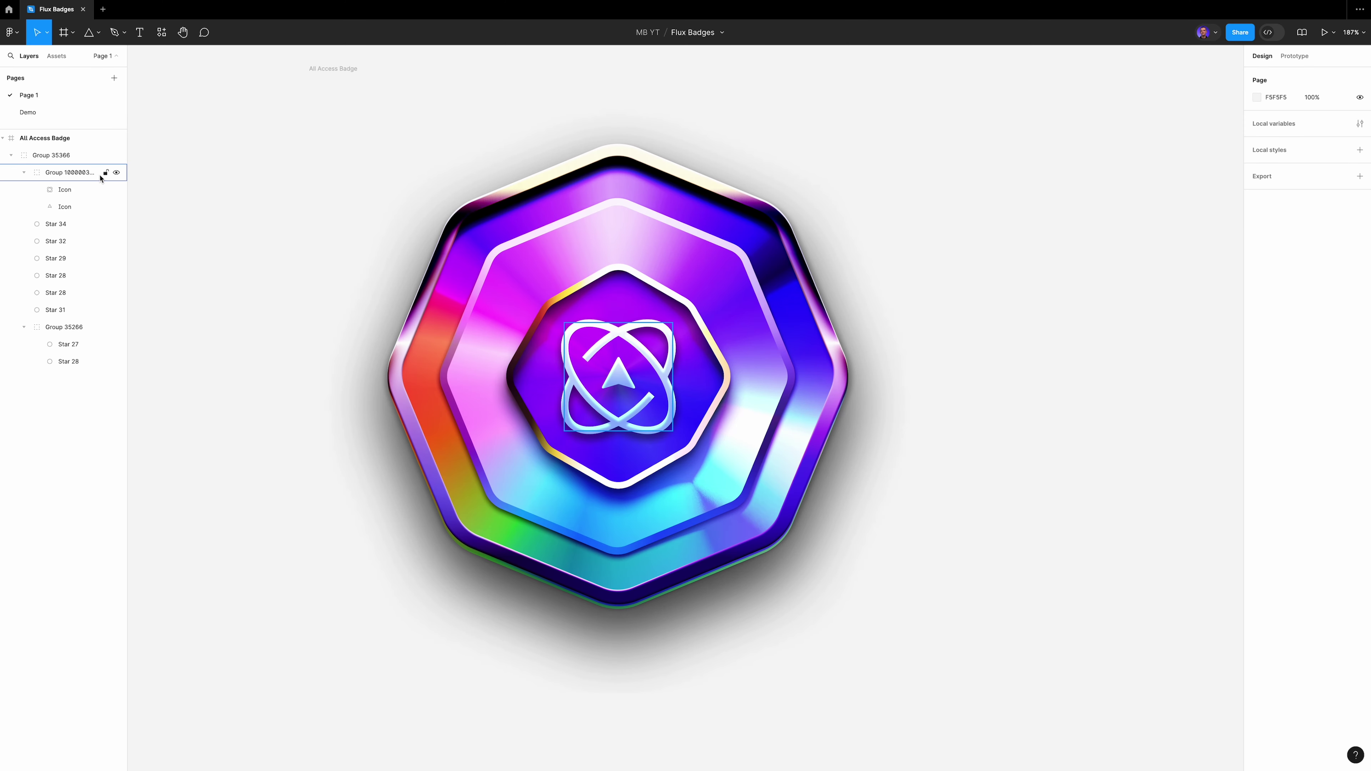
pyautogui.click(116, 173)
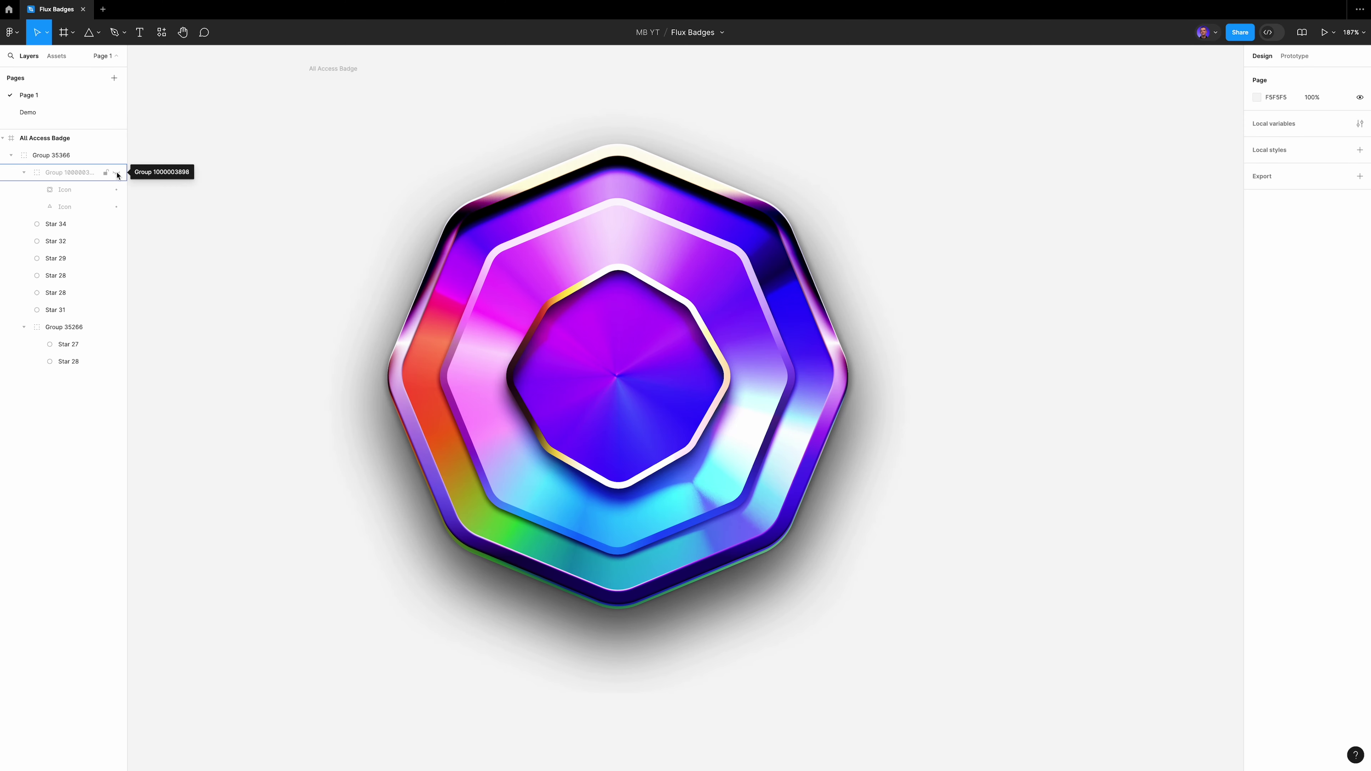
pyautogui.click(117, 174)
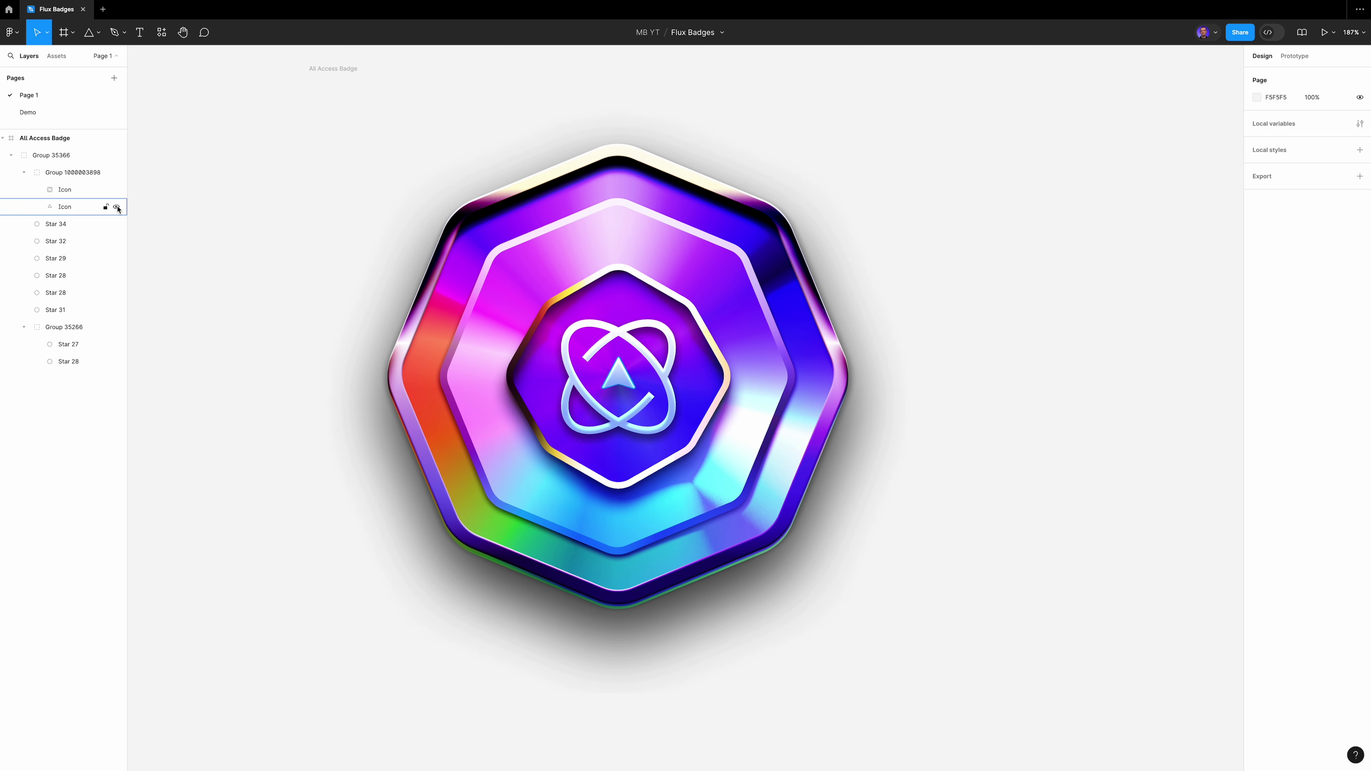
pyautogui.click(117, 208)
pyautogui.click(117, 207)
pyautogui.click(118, 190)
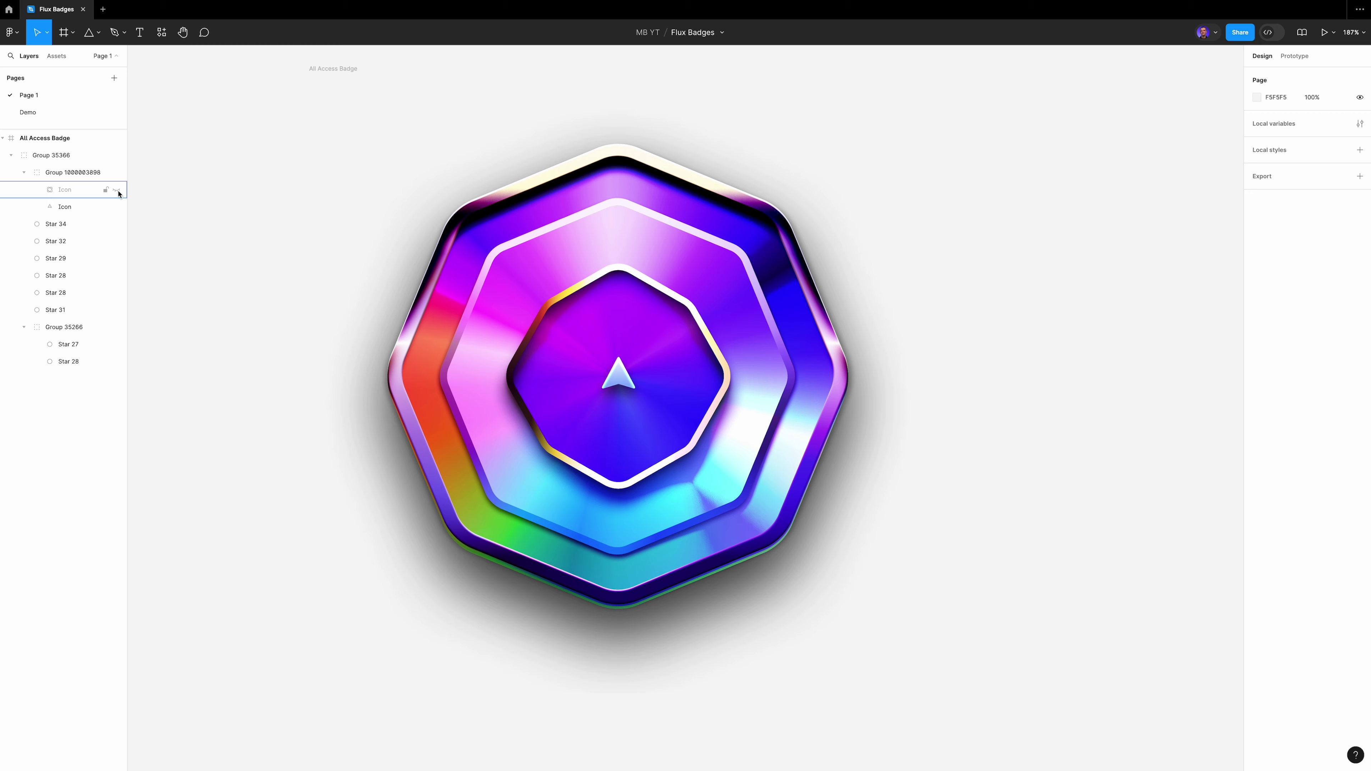
pyautogui.click(116, 190)
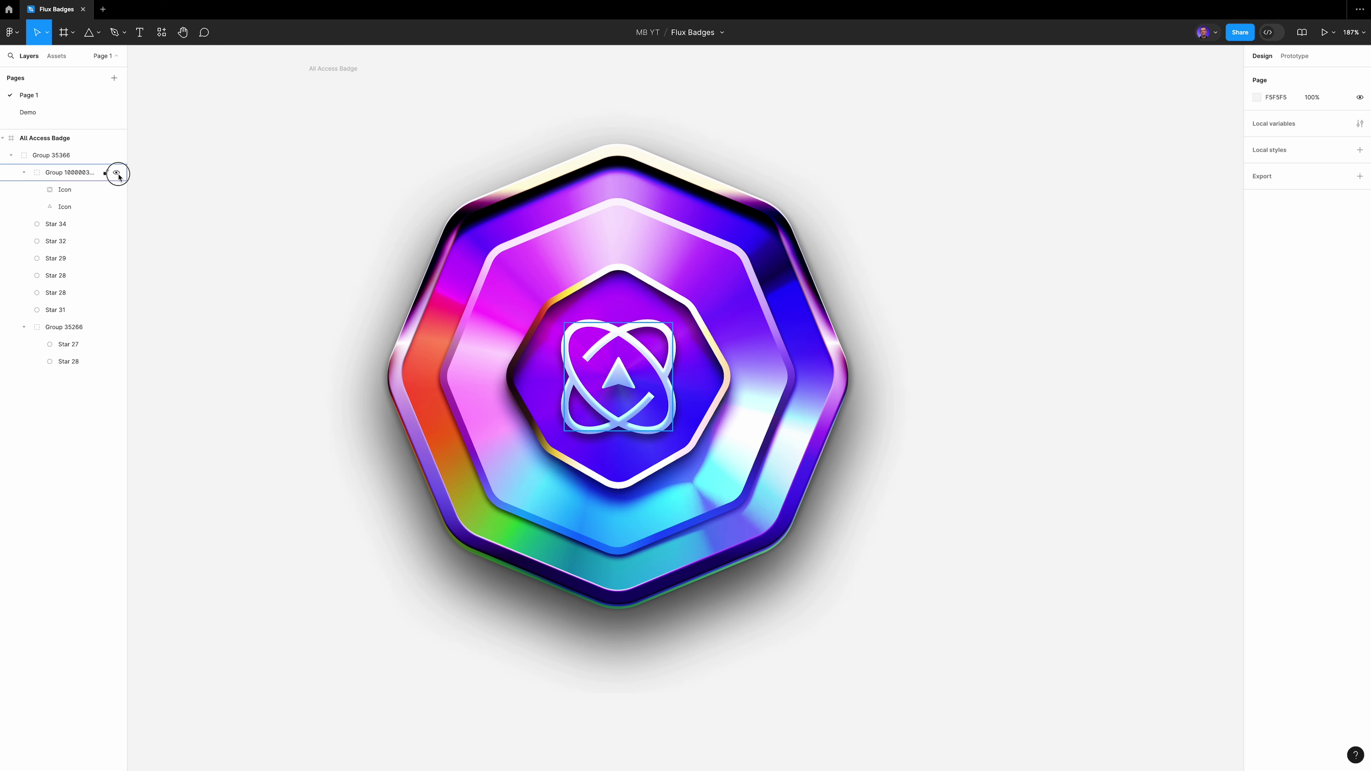
pyautogui.click(117, 173)
pyautogui.click(117, 172)
pyautogui.click(81, 172)
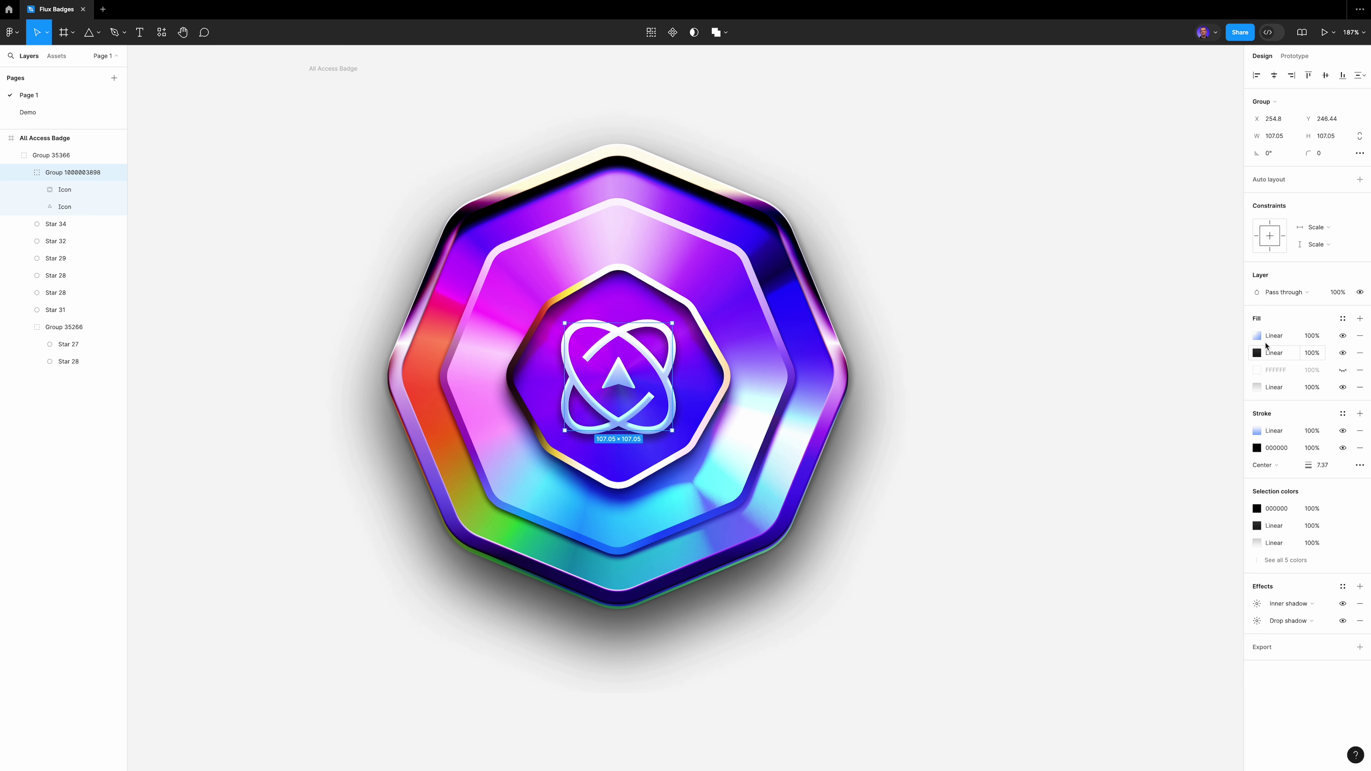
pyautogui.click(1256, 335)
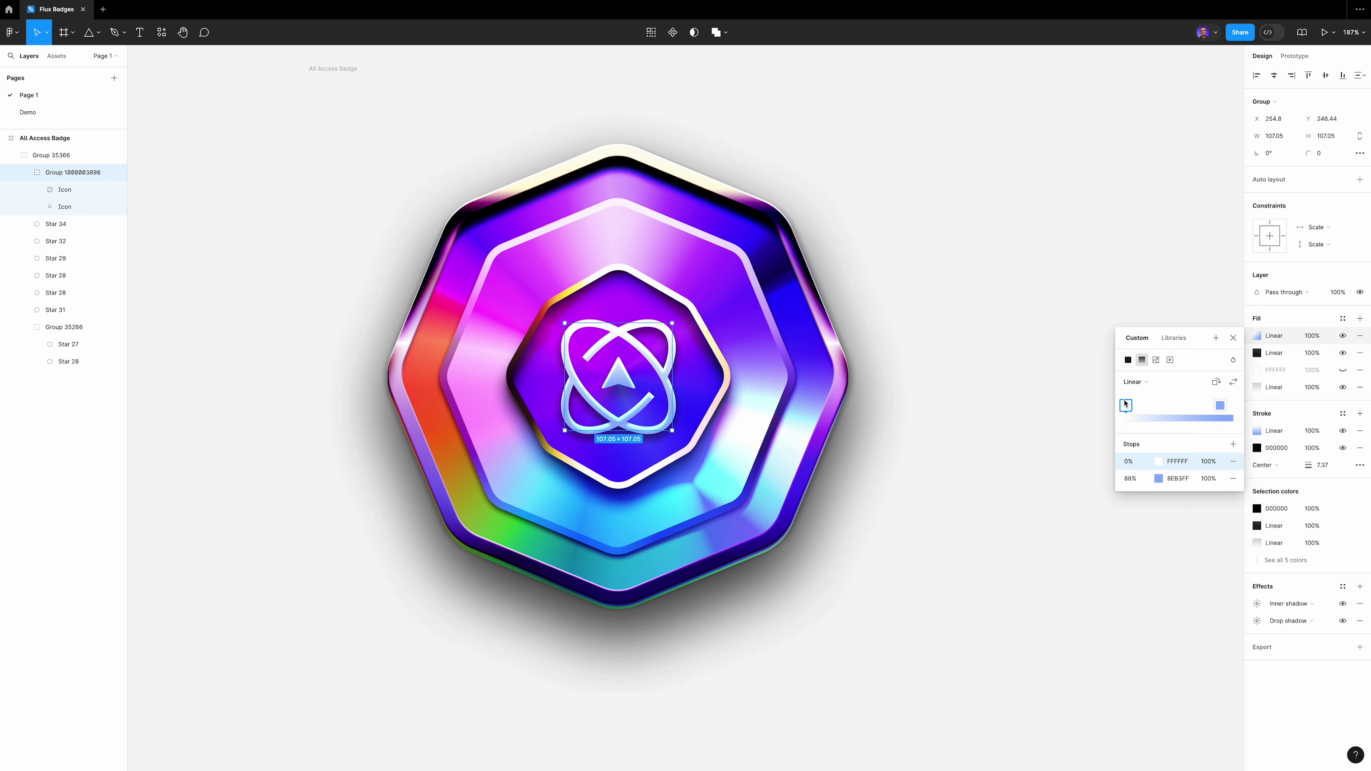
pyautogui.click(1074, 413)
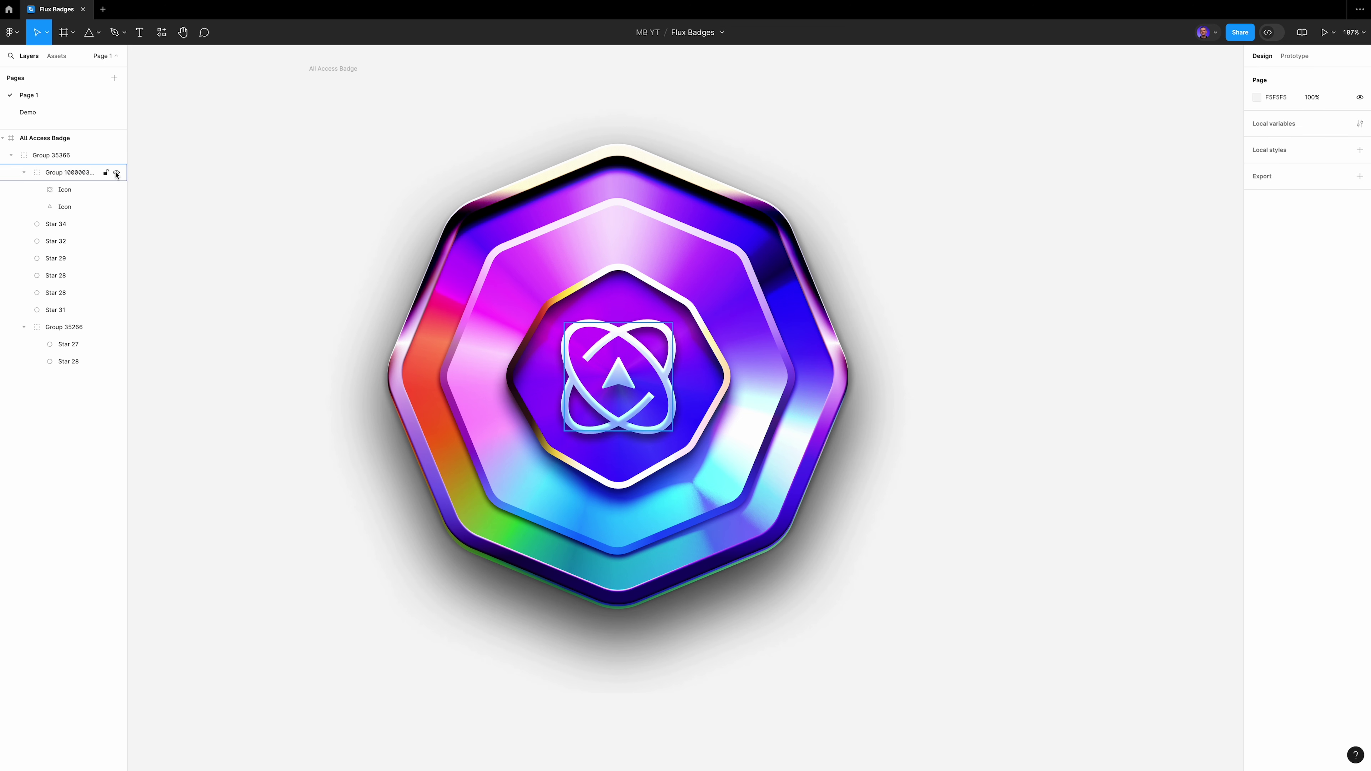
# Hide the centre icon group and briefly preview Star 34, Star 32 and Star 29 hidden
pyautogui.click(117, 173)
pyautogui.click(109, 225)
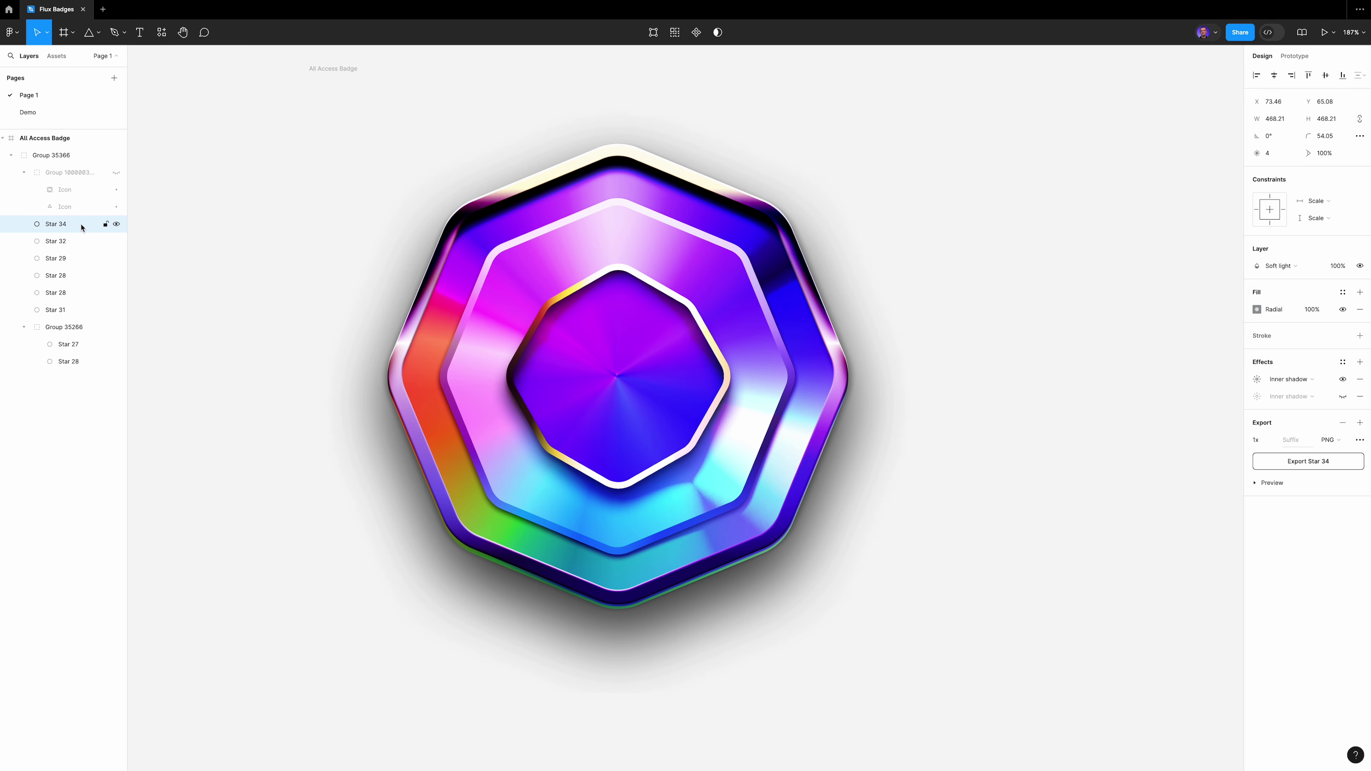
pyautogui.click(118, 226)
pyautogui.click(117, 226)
pyautogui.click(116, 242)
pyautogui.click(117, 242)
pyautogui.click(116, 259)
pyautogui.click(117, 259)
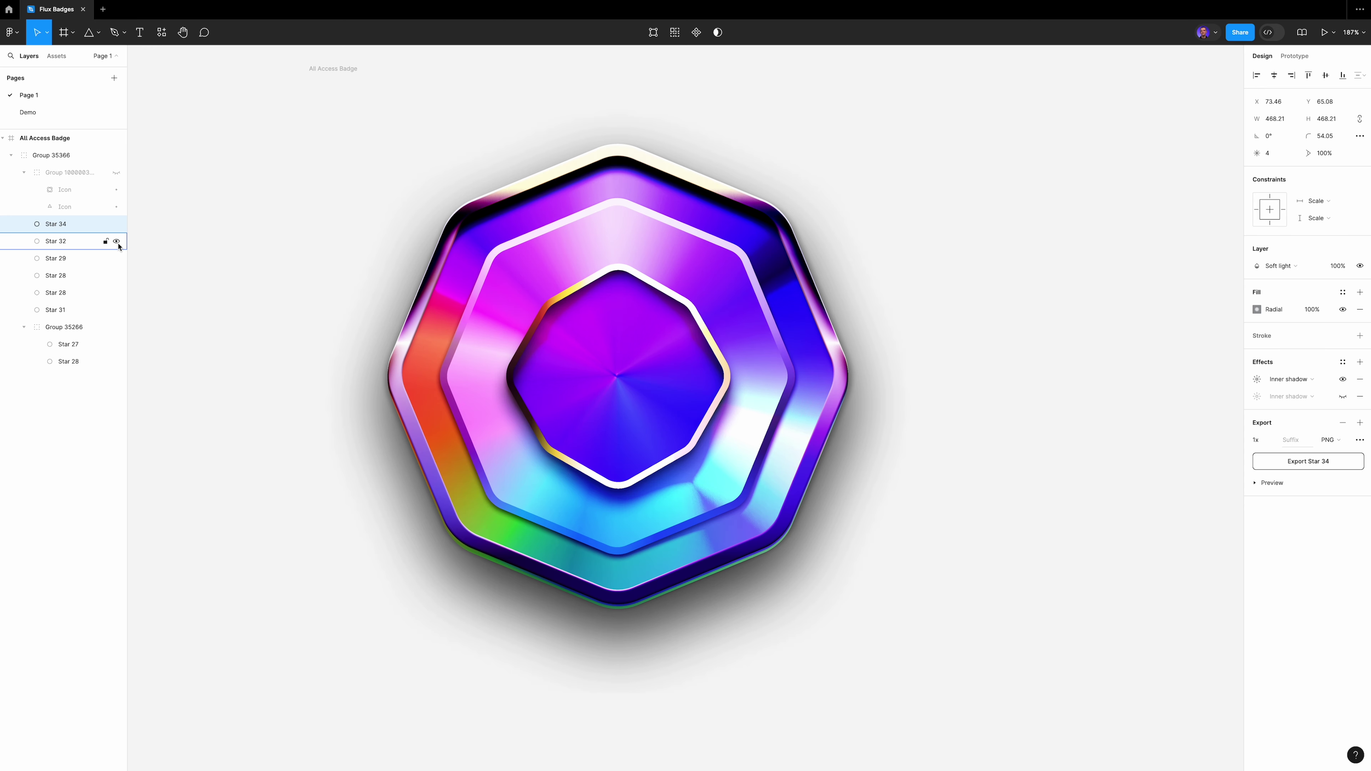
# Hide Star 34, 32, 29, both Star 28s, Star 31 and Star 27, leaving the base octagon
pyautogui.click(116, 224)
pyautogui.click(117, 242)
pyautogui.click(117, 258)
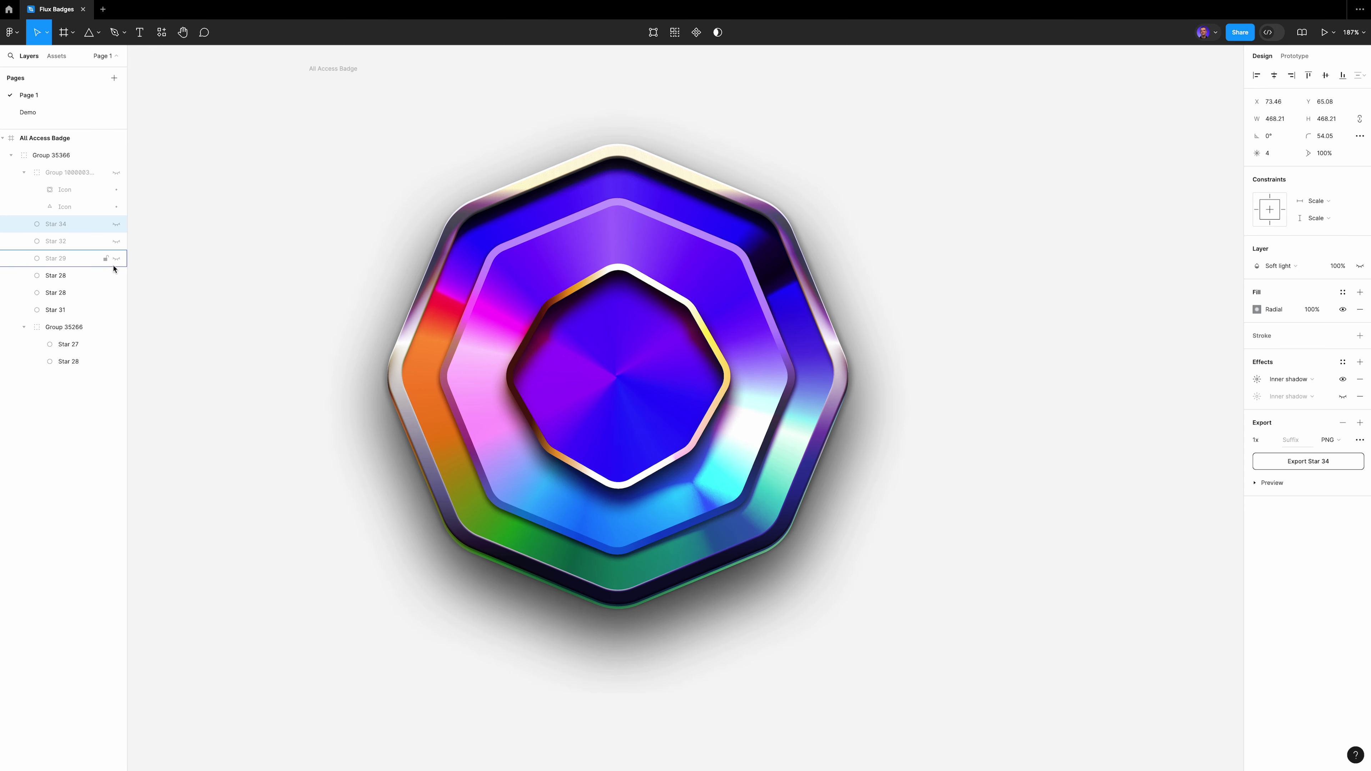
pyautogui.click(117, 276)
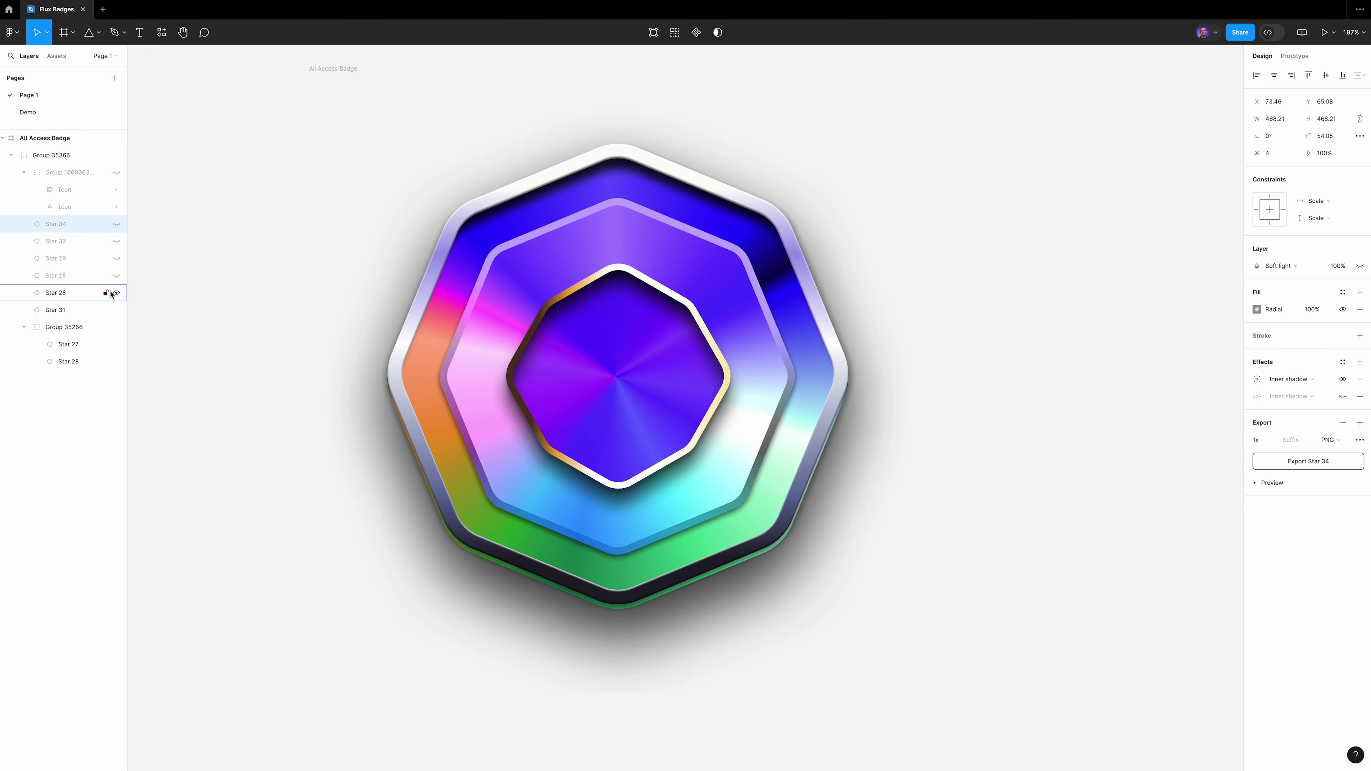
pyautogui.click(117, 293)
pyautogui.click(117, 310)
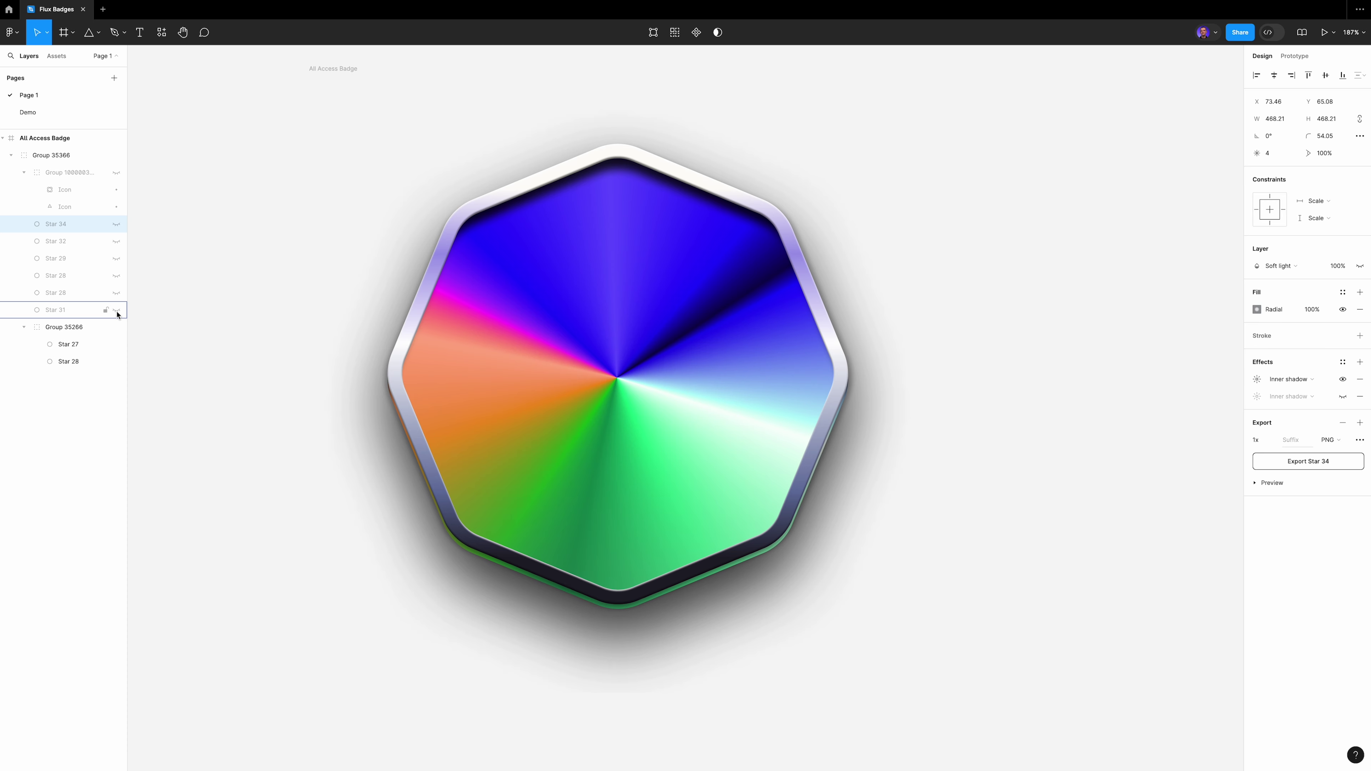
pyautogui.click(116, 327)
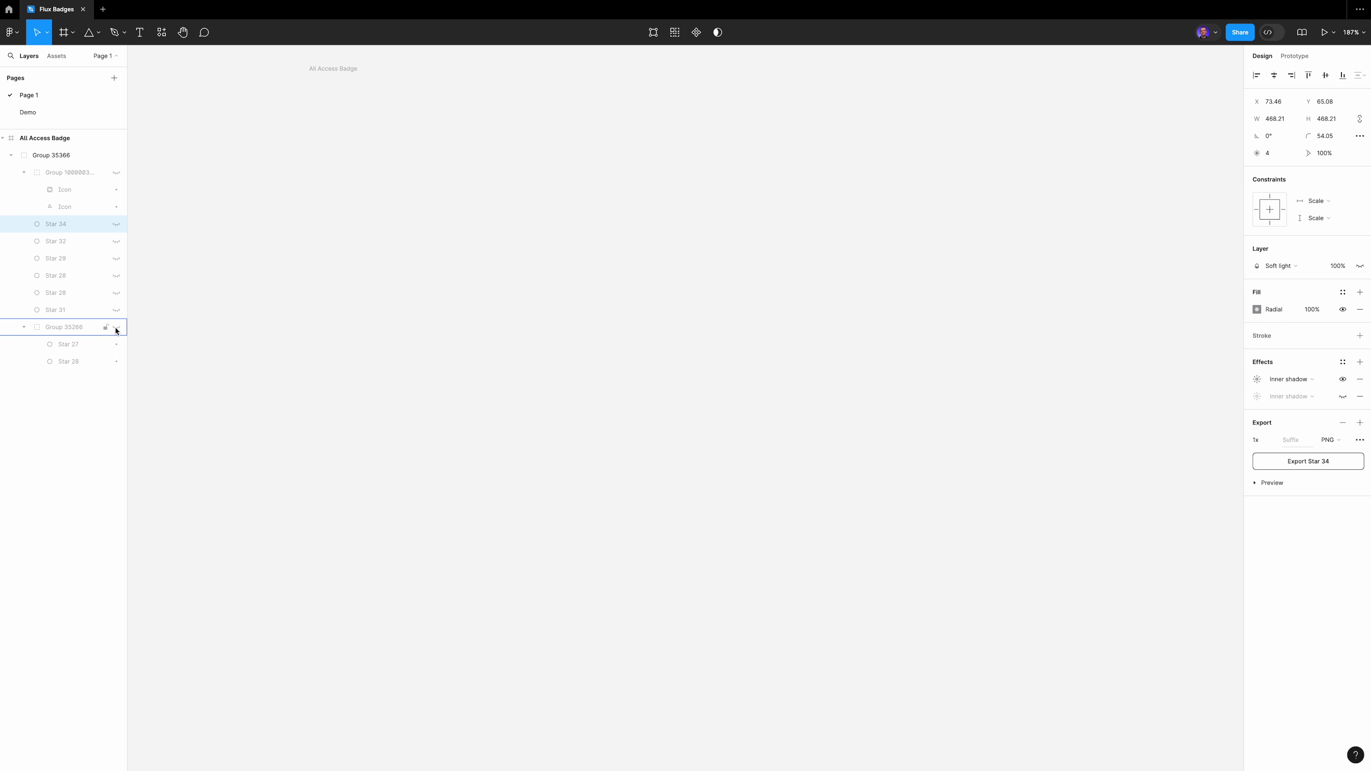
pyautogui.click(117, 330)
pyautogui.click(117, 346)
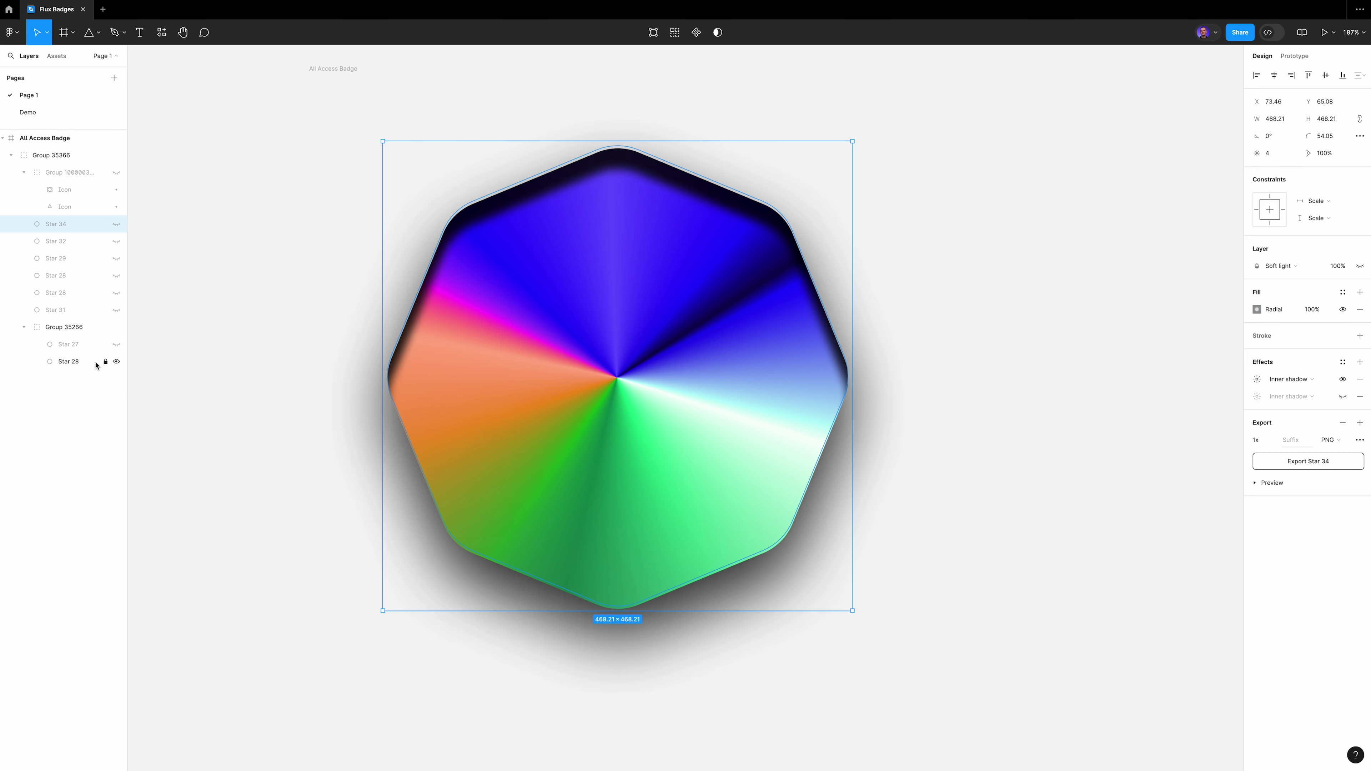
# Inspect the Star 28 base octagon's angular gradient and toggle its inner shadow
pyautogui.click(84, 363)
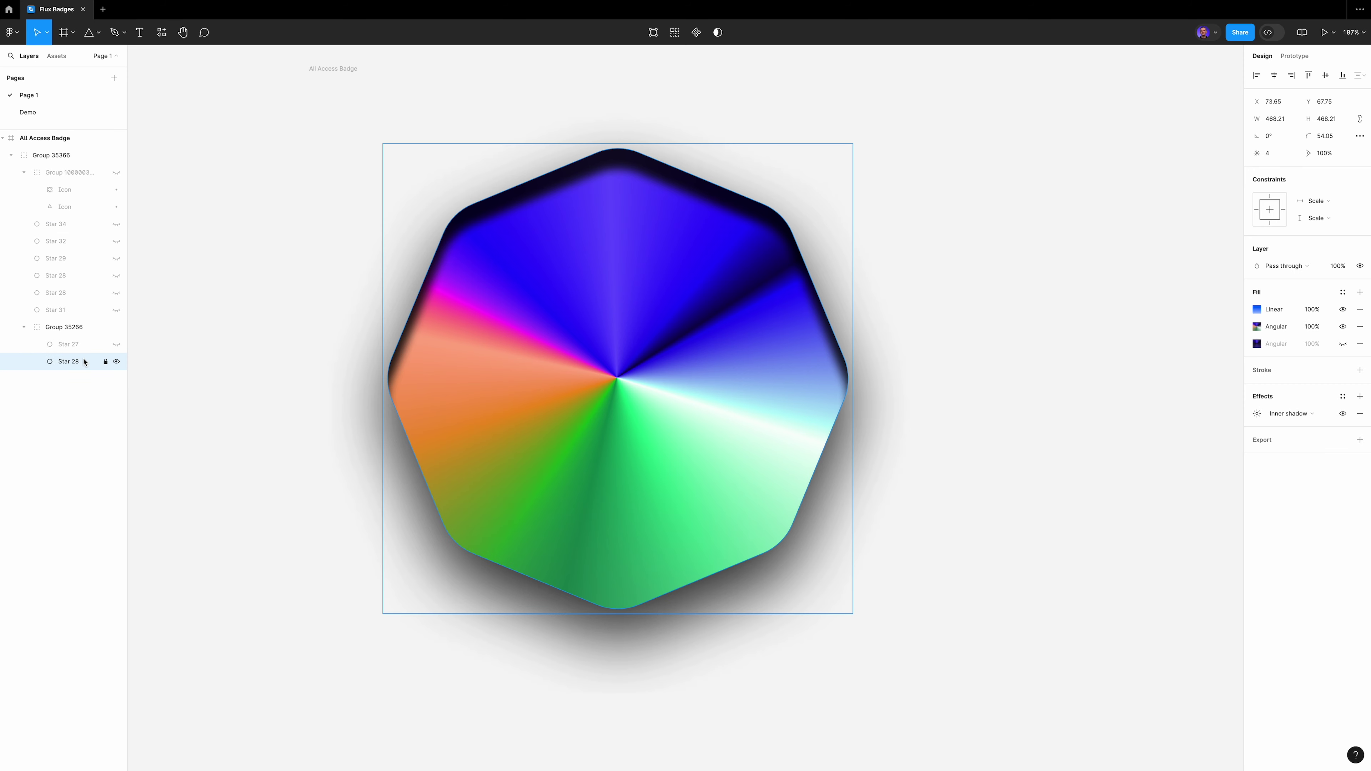
pyautogui.click(1257, 327)
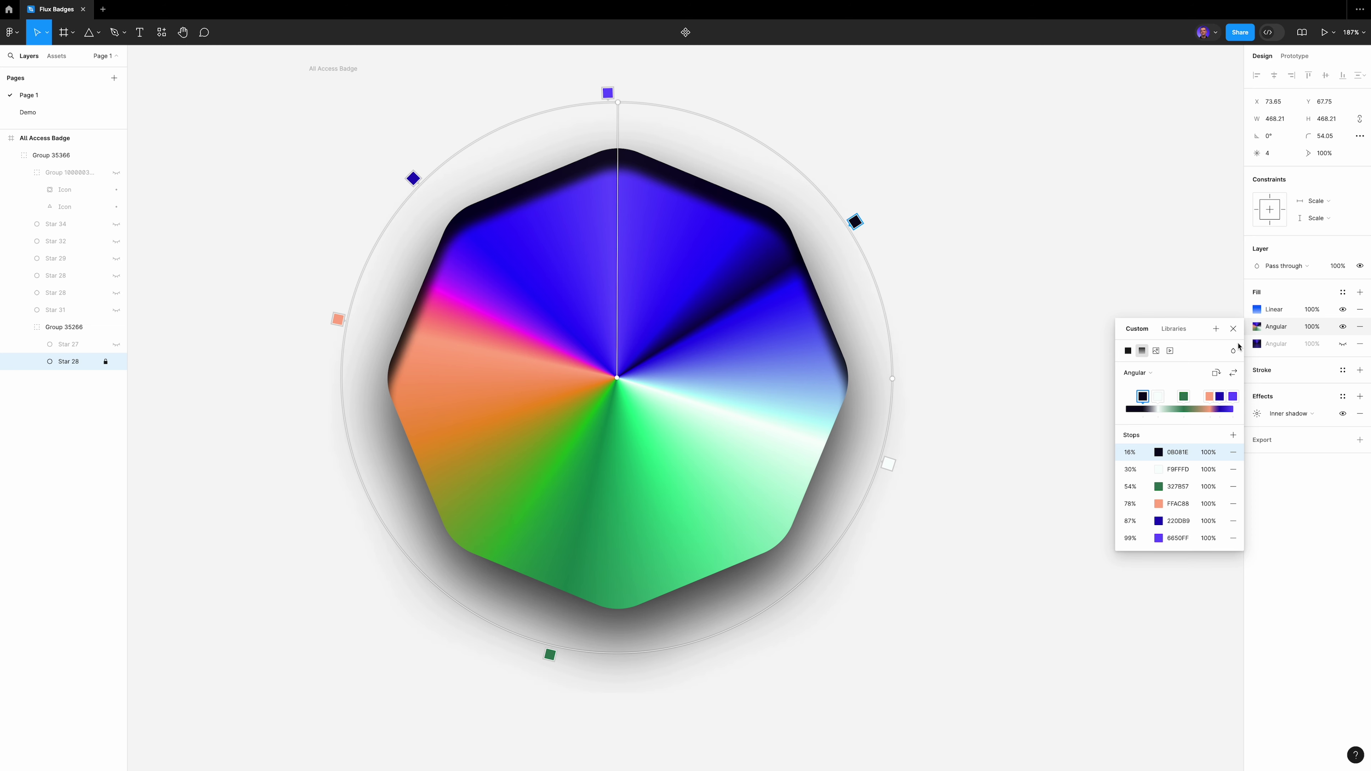
pyautogui.click(1343, 414)
pyautogui.click(1342, 413)
# Unhide the Star 27 silver rim and toggle its linear stroke and drop shadow to compare
pyautogui.click(116, 345)
pyautogui.click(87, 345)
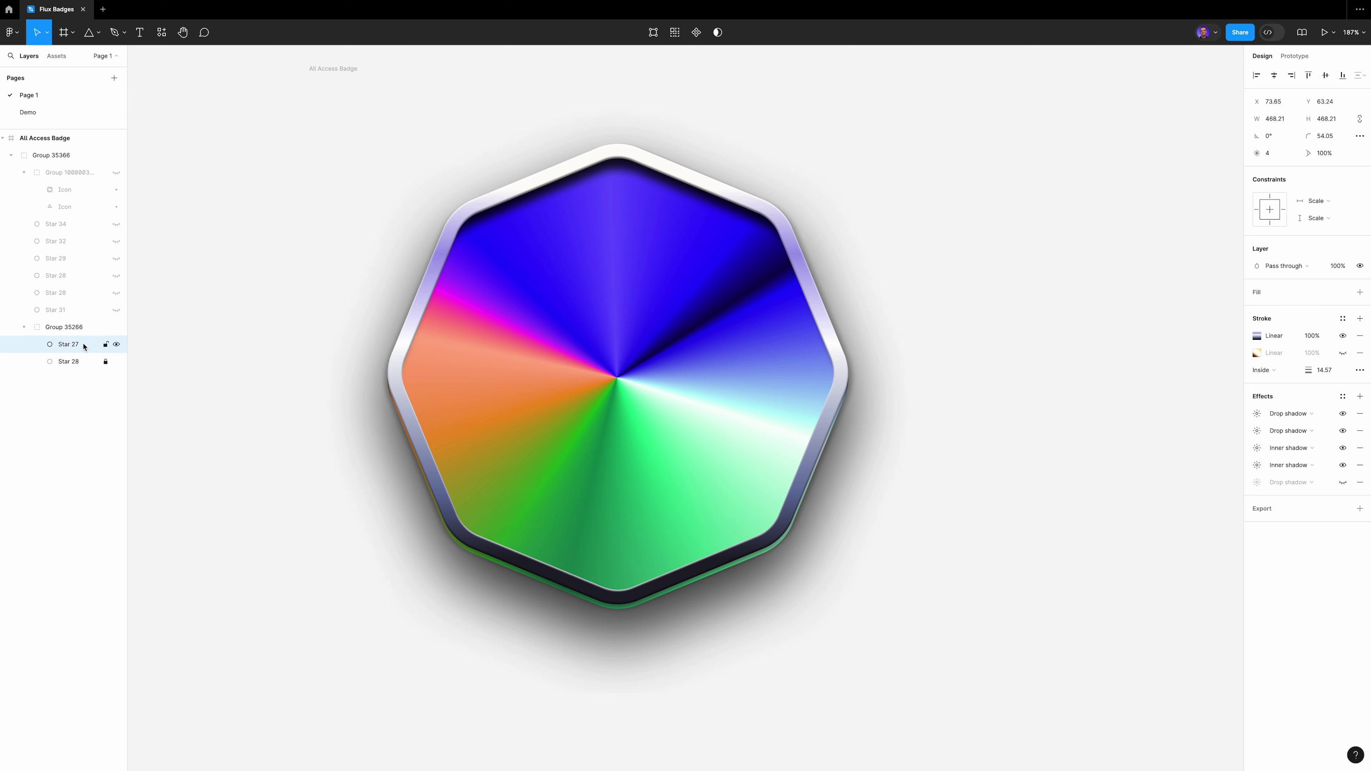
pyautogui.click(1342, 336)
pyautogui.click(1342, 336)
pyautogui.click(1342, 413)
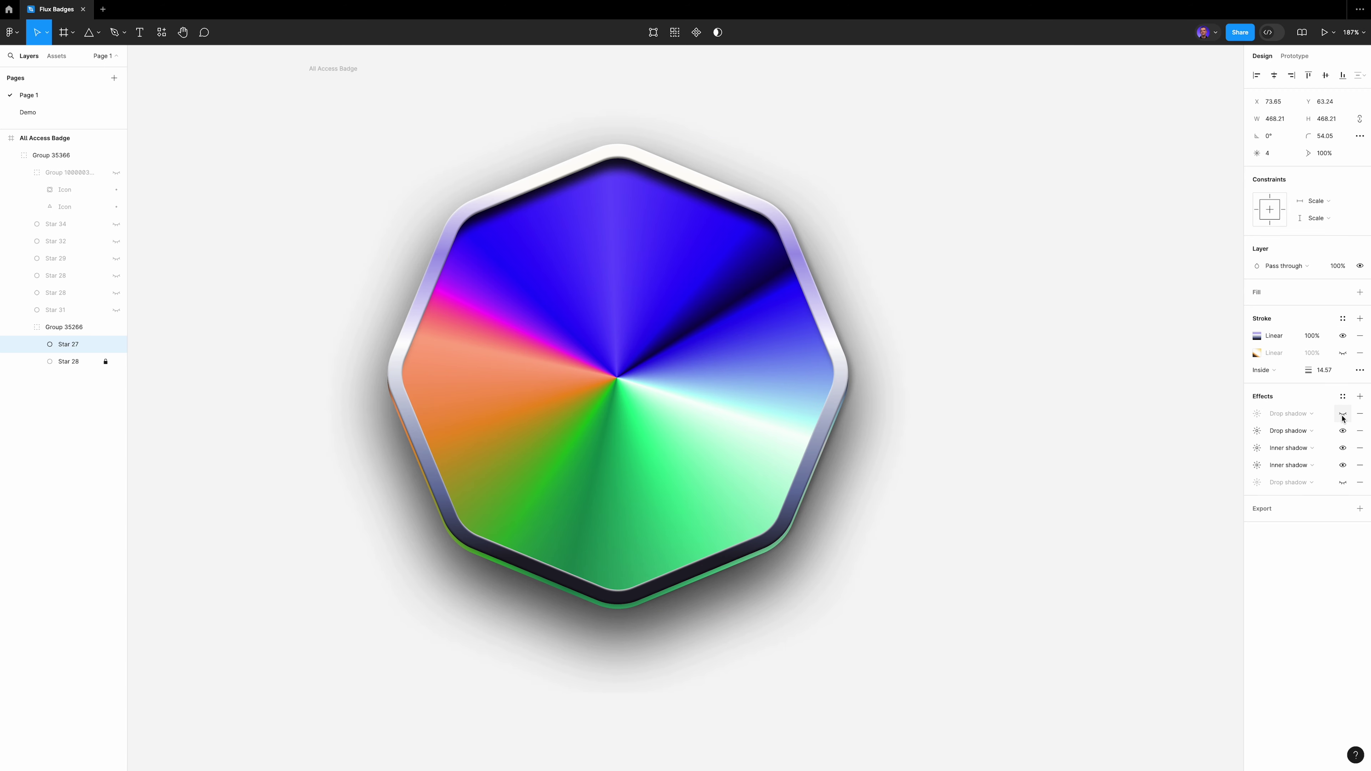
pyautogui.click(1342, 413)
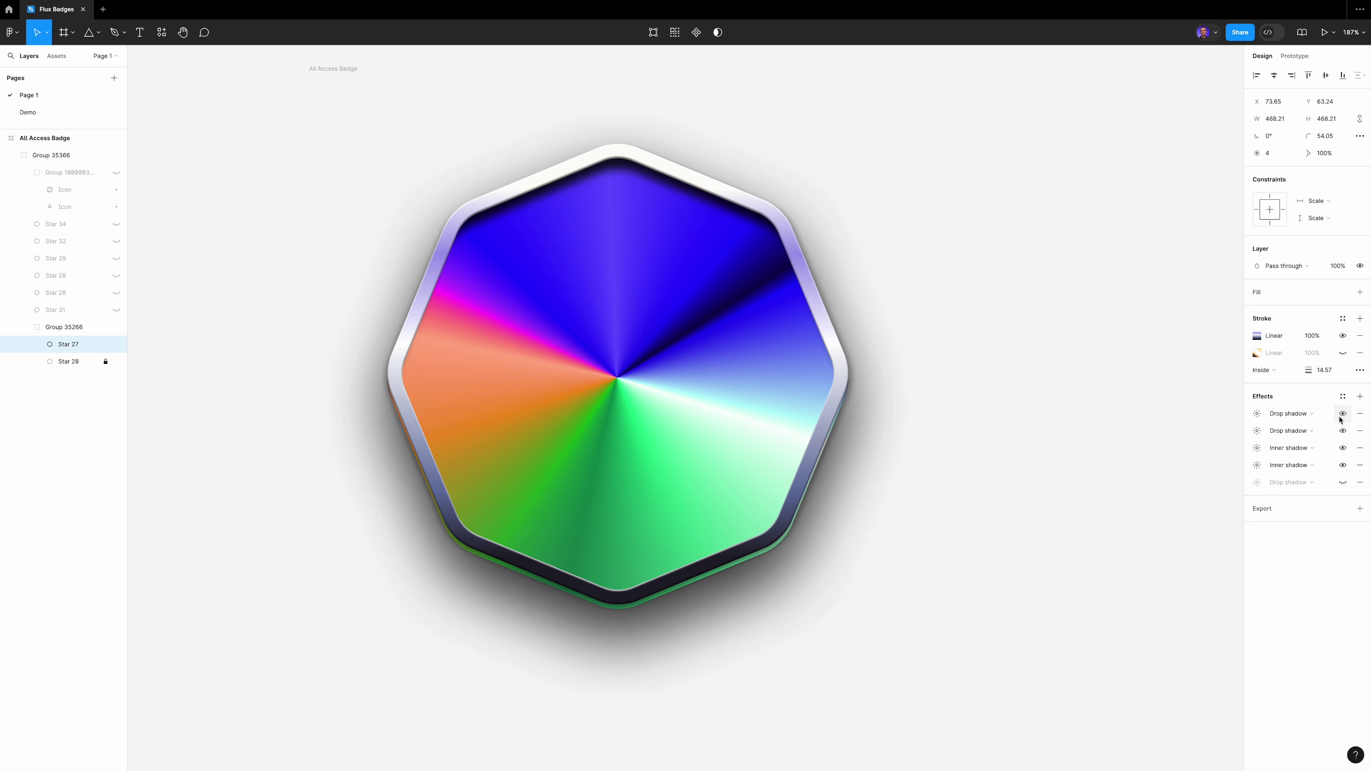
# Unhide Star 31, both Star 28s, Star 29, 32, 34 and the centre atom icon group
pyautogui.click(116, 310)
pyautogui.click(116, 293)
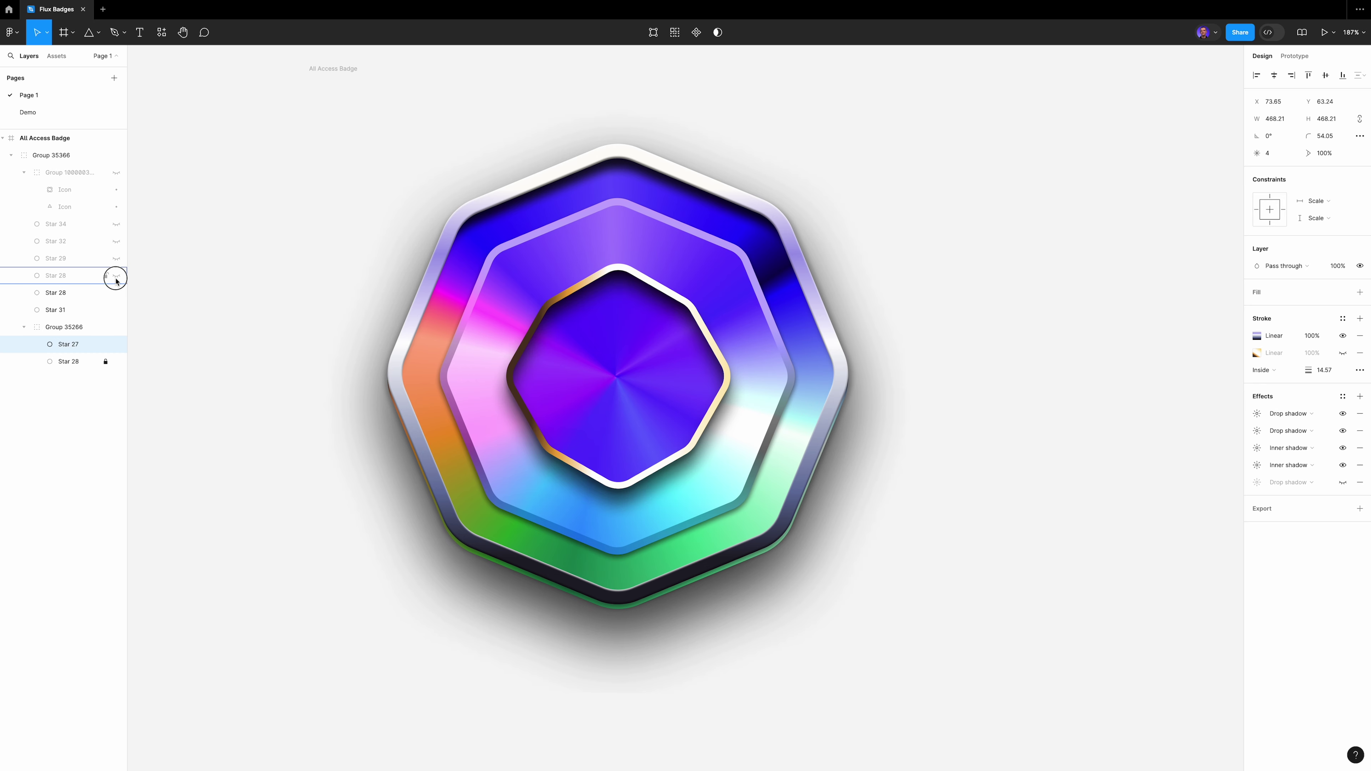
pyautogui.click(116, 275)
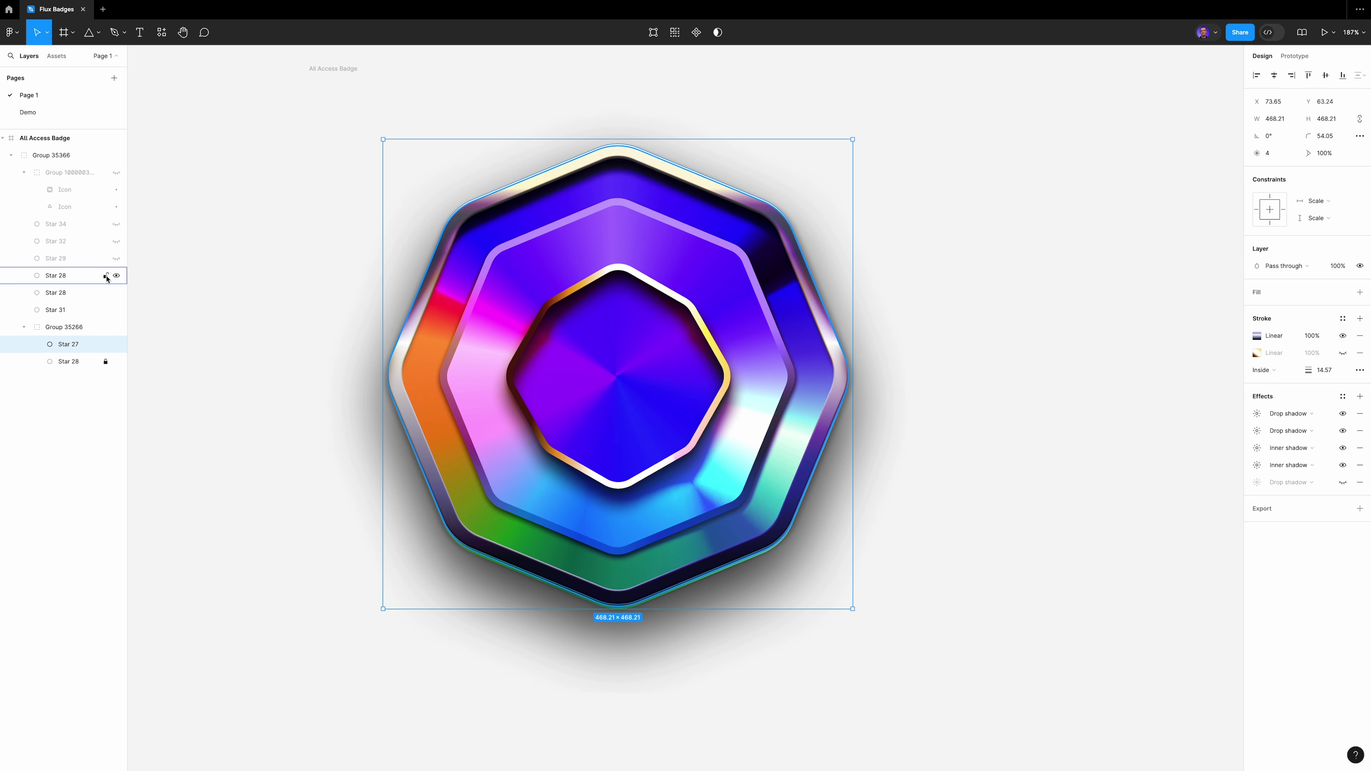
pyautogui.click(116, 258)
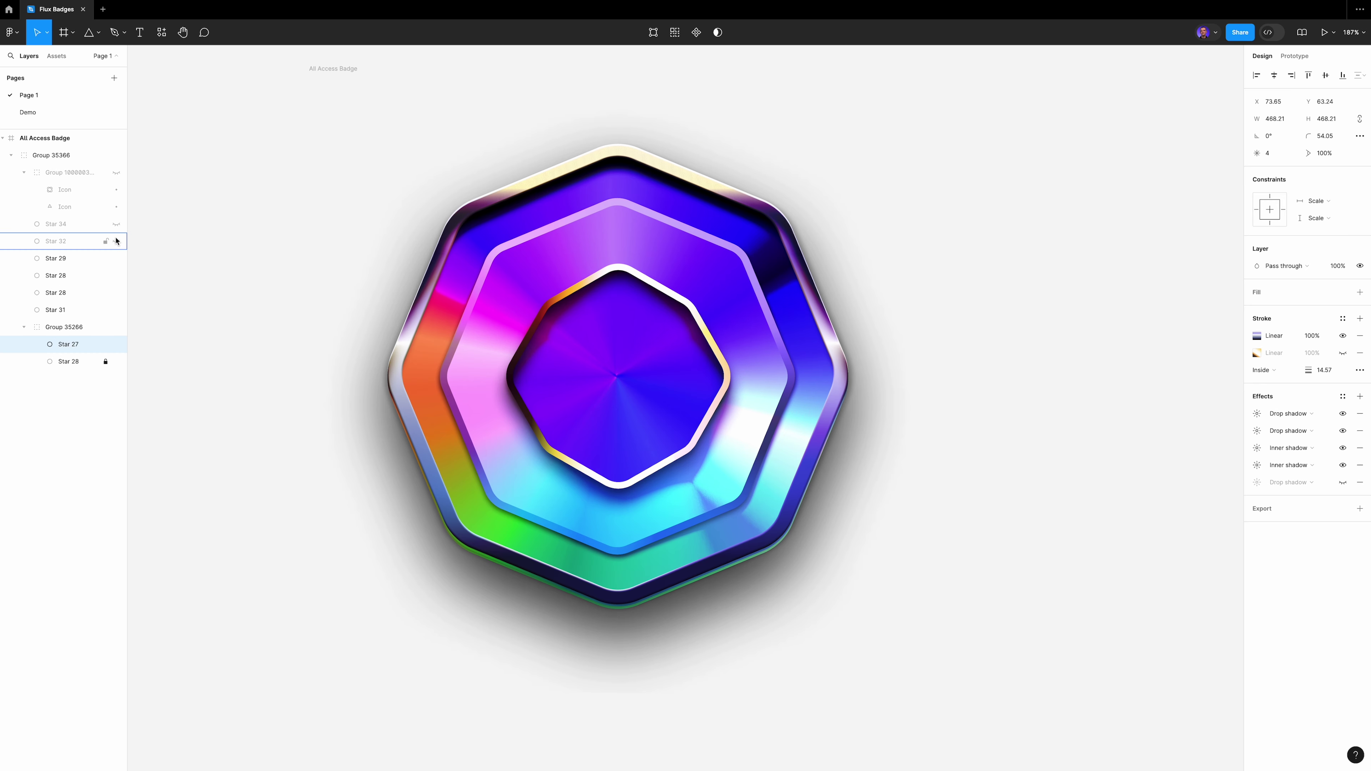
pyautogui.click(116, 241)
pyautogui.click(93, 241)
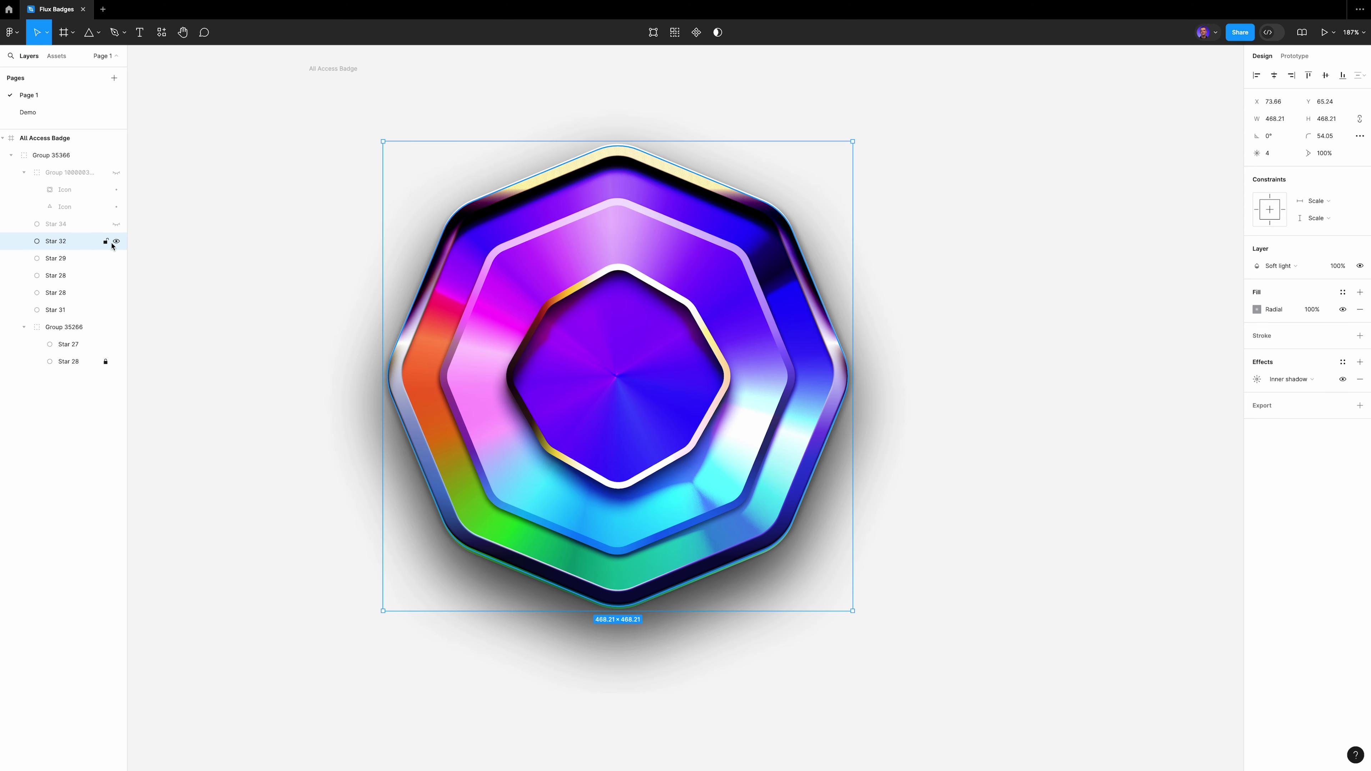
pyautogui.click(116, 225)
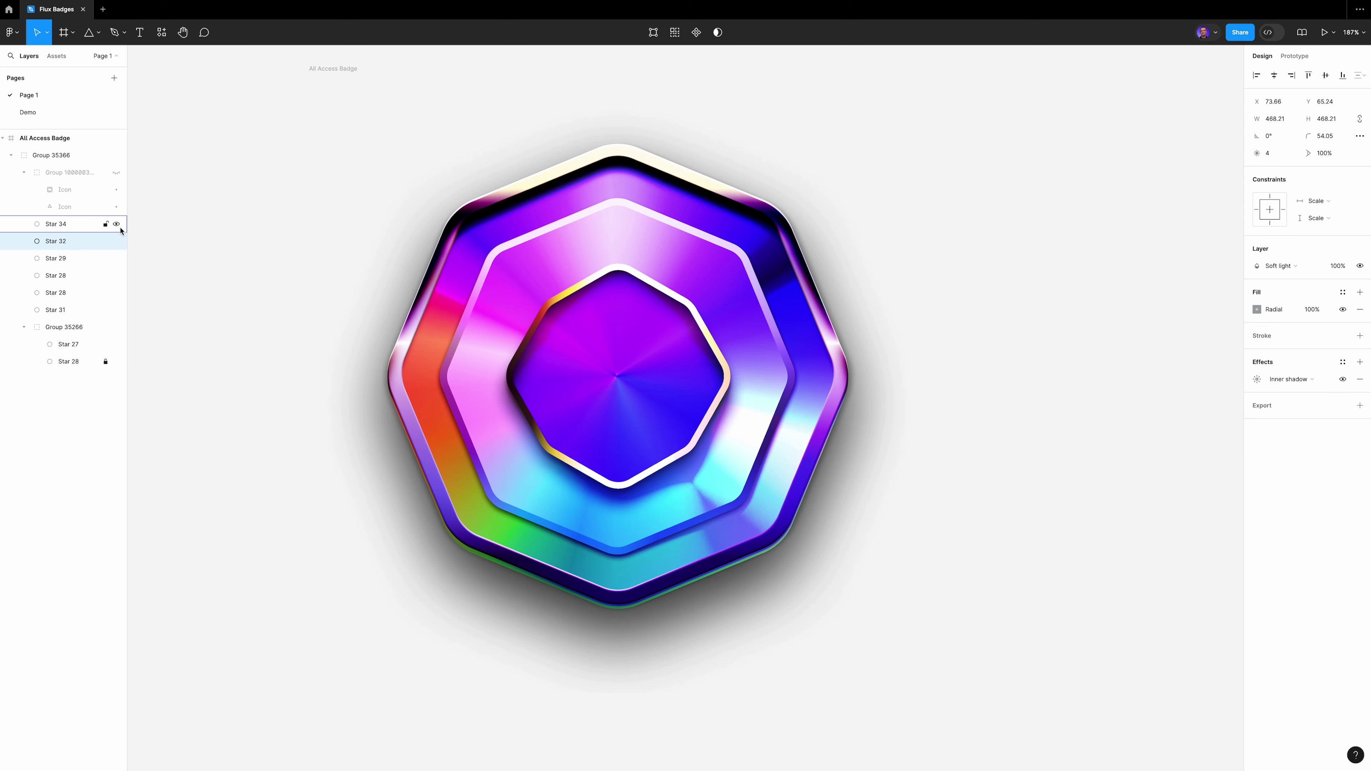
pyautogui.click(116, 172)
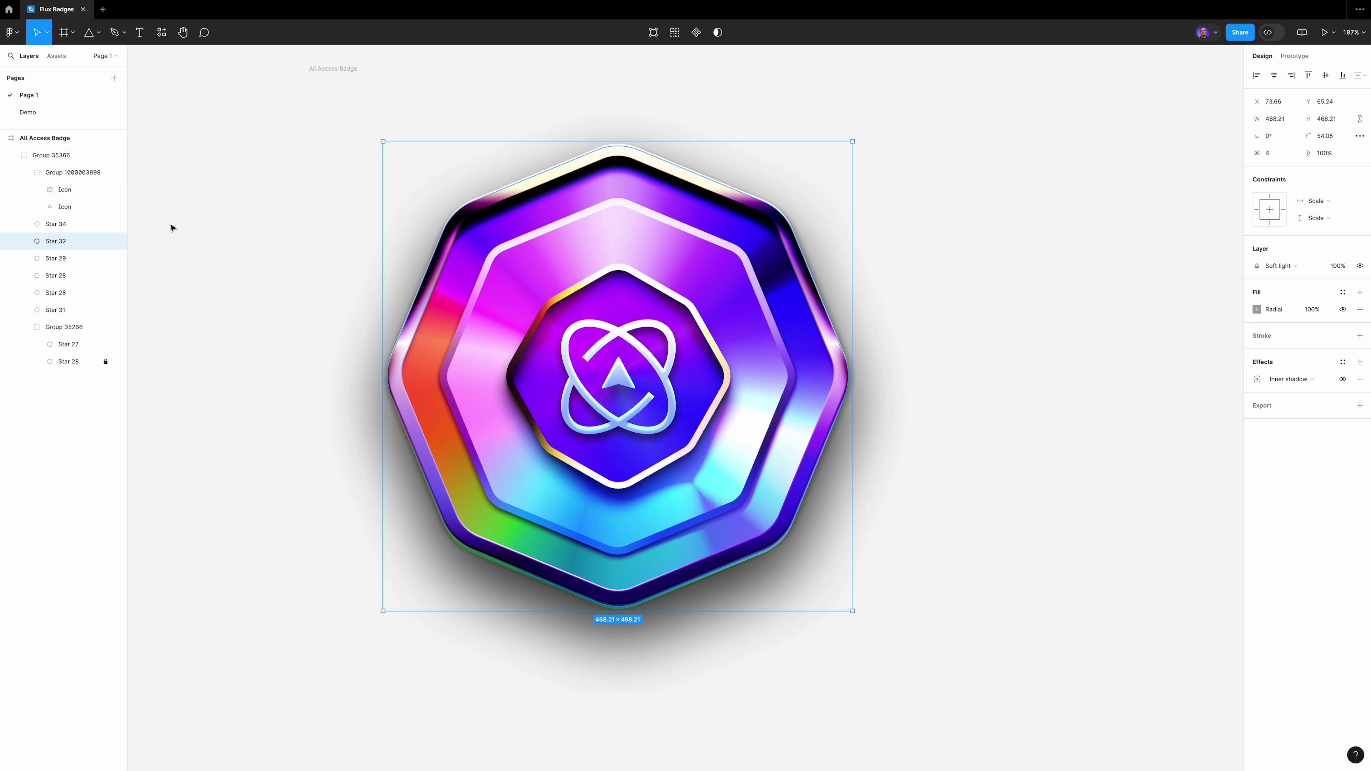
pyautogui.click(1078, 316)
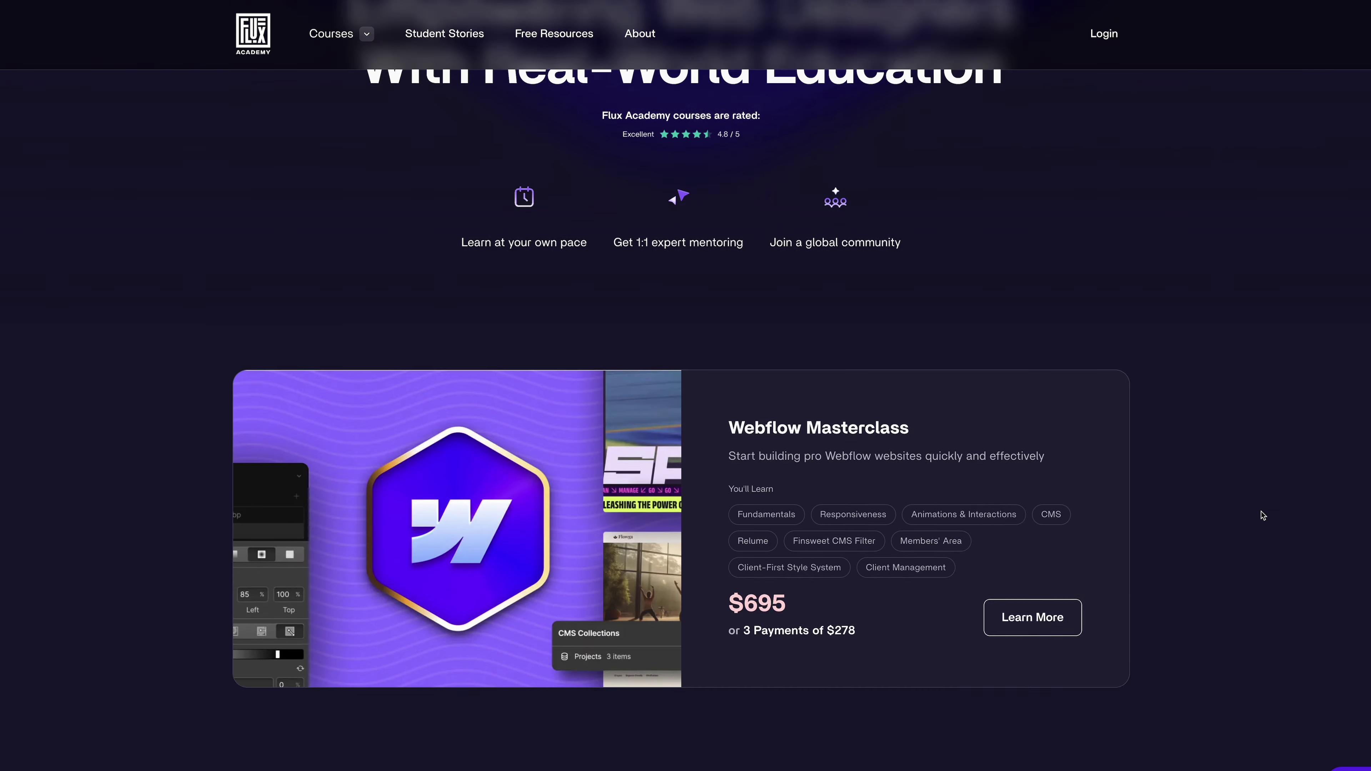
pyautogui.scroll(-4, 1263, 514)
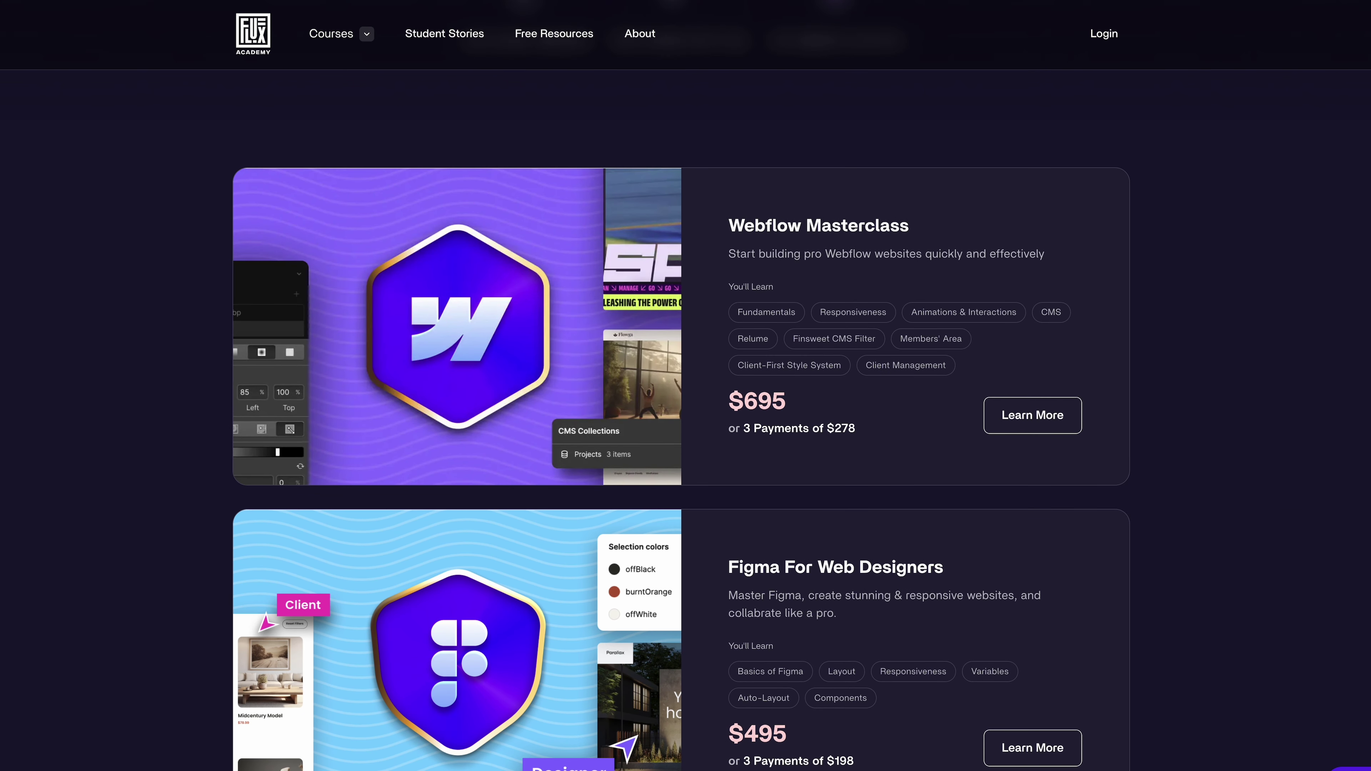
pyautogui.scroll(-5, 681, 385)
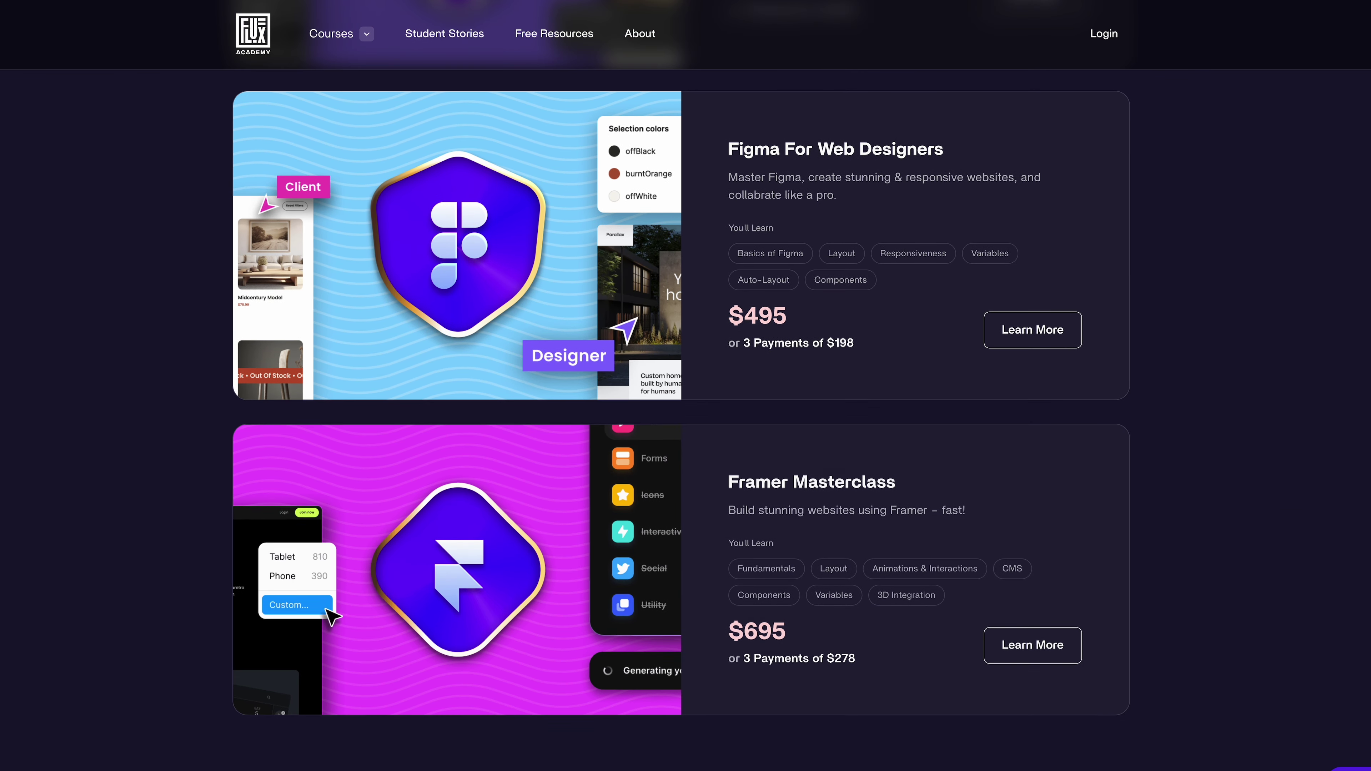
pyautogui.scroll(-4, 681, 386)
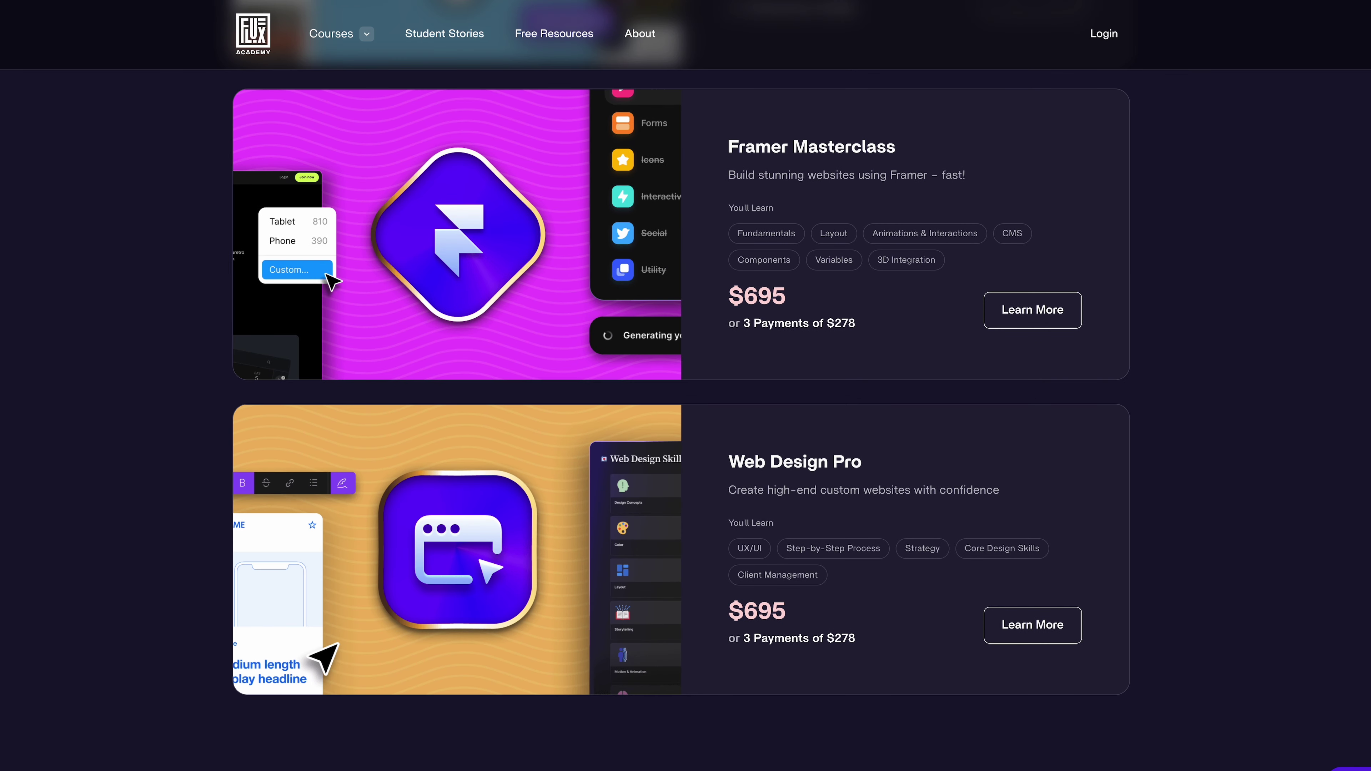
pyautogui.scroll(-10, 681, 386)
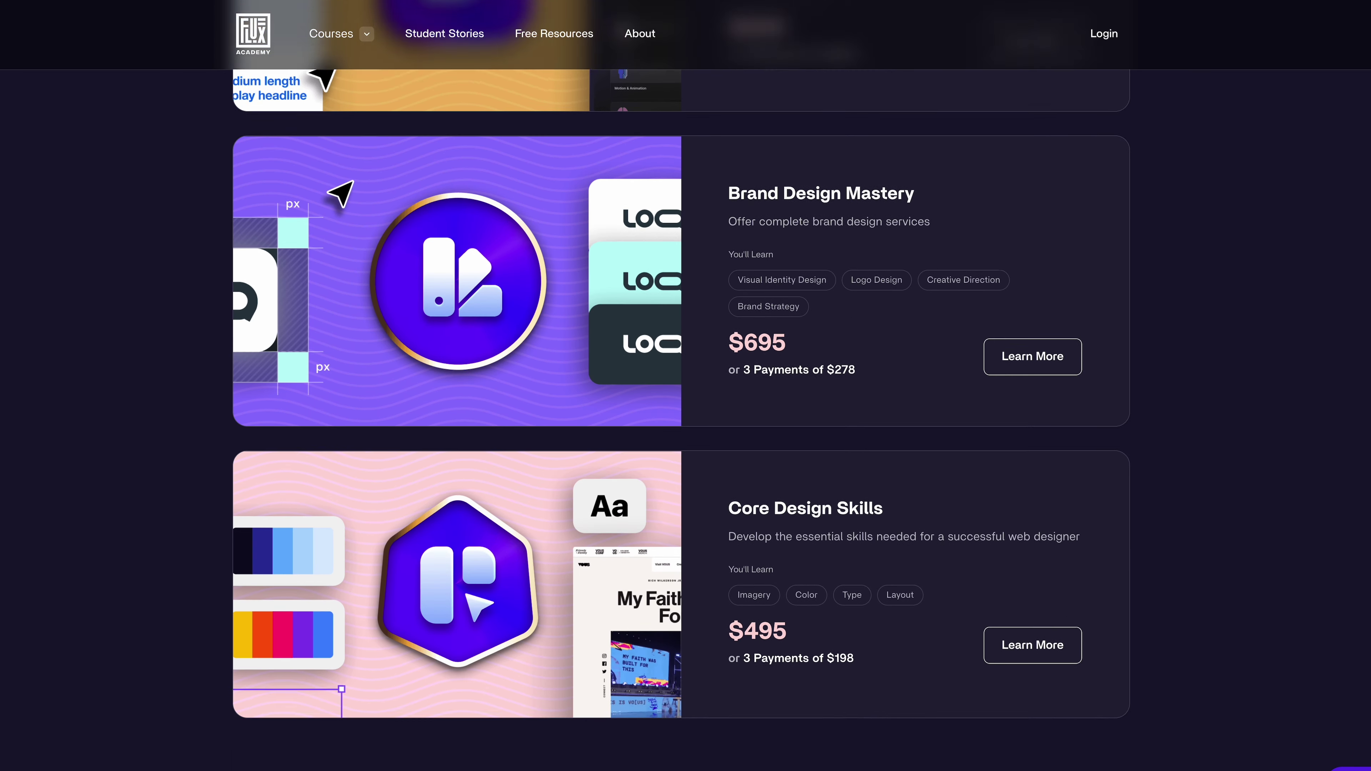
pyautogui.scroll(-6, 681, 385)
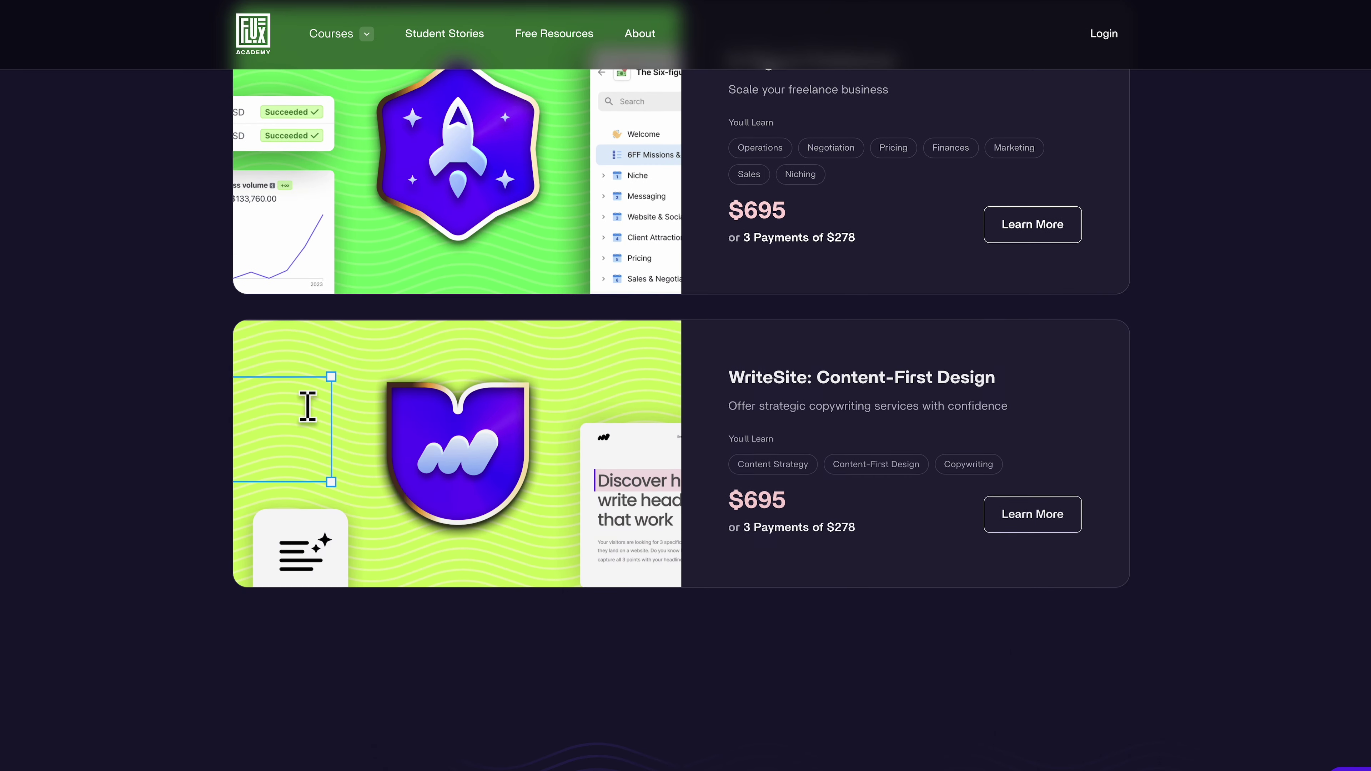
pyautogui.scroll(-7, 681, 386)
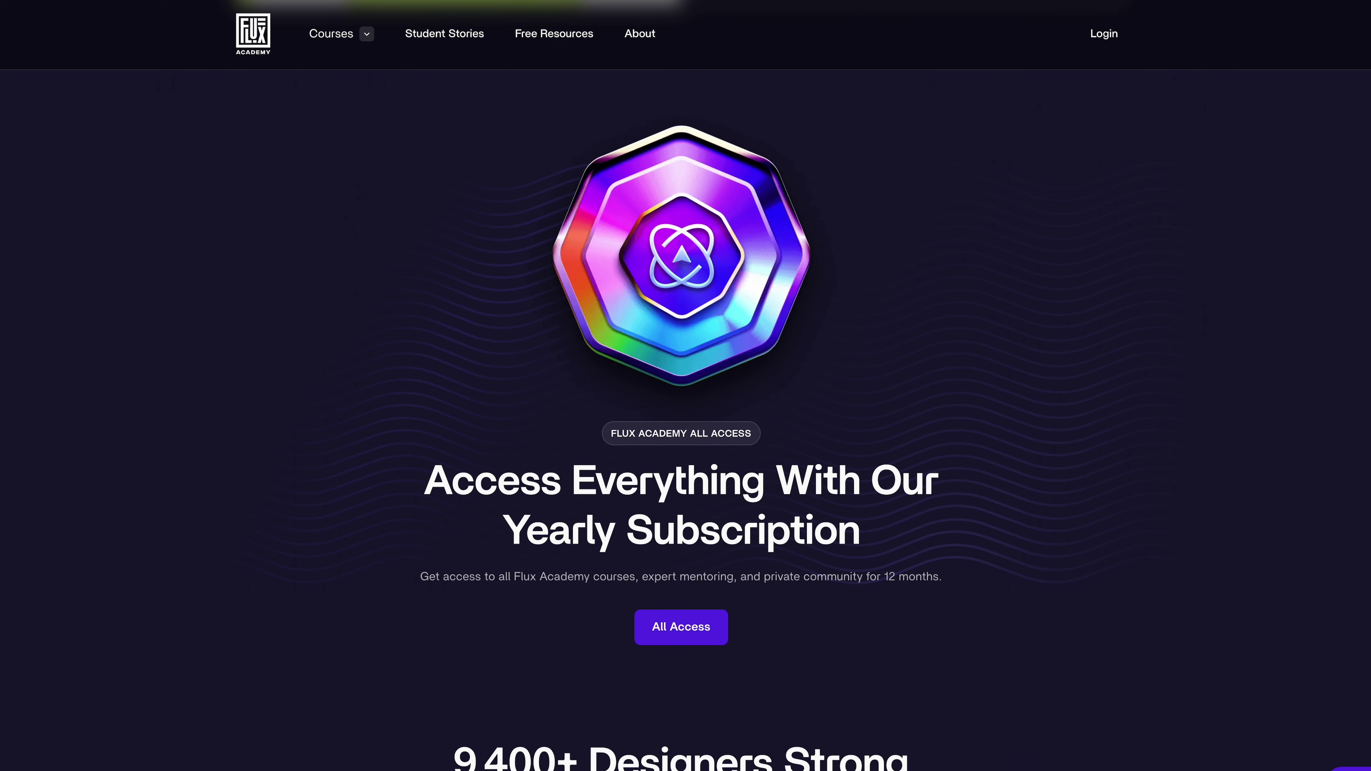
pyautogui.scroll(20, 681, 386)
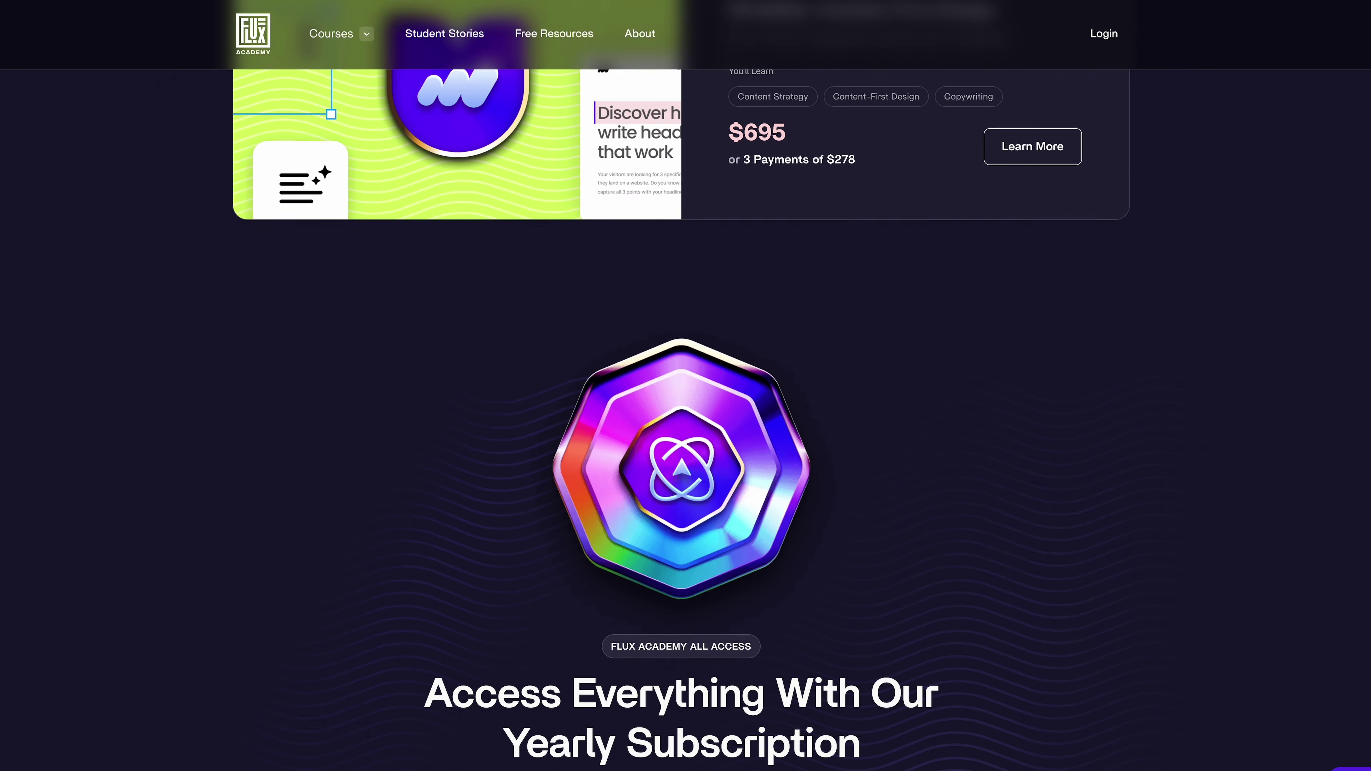
pyautogui.scroll(12, 1365, 262)
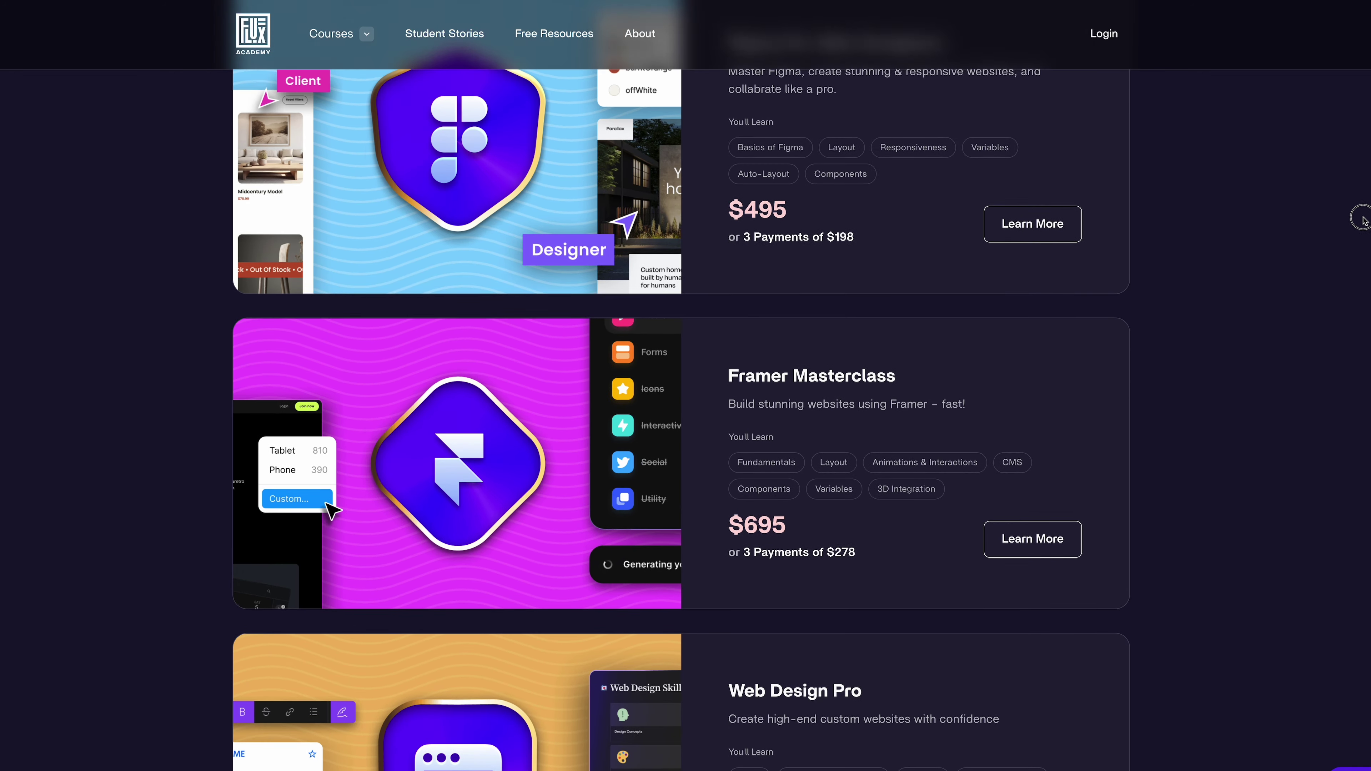